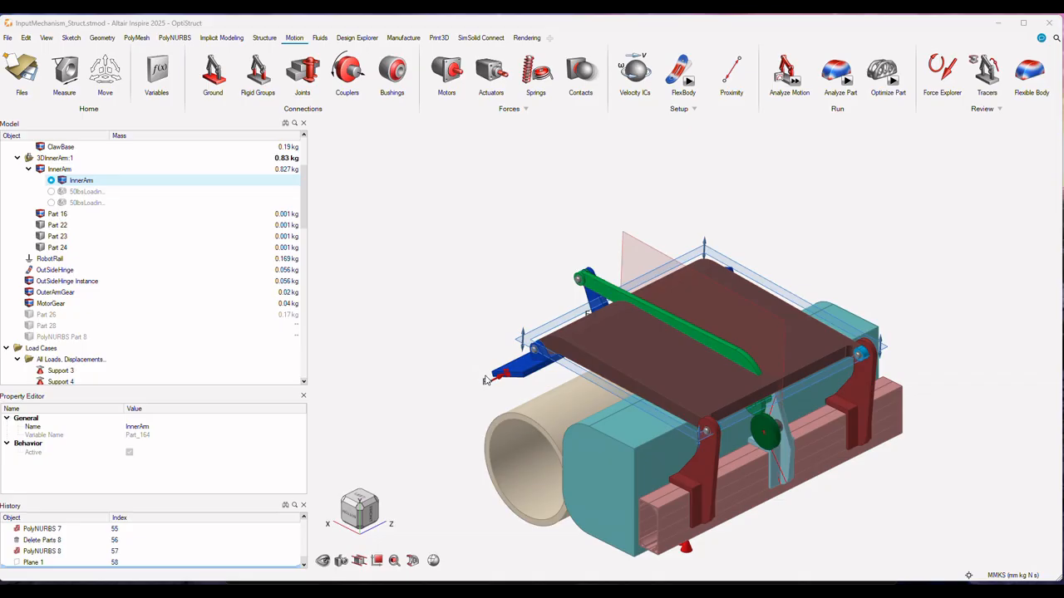
# Select the InnerArm and examine how it connects to the claw base and outside hinges near the motor gear.
pyautogui.moveTo(483, 376); pyautogui.dragTo(631, 460, button='right')
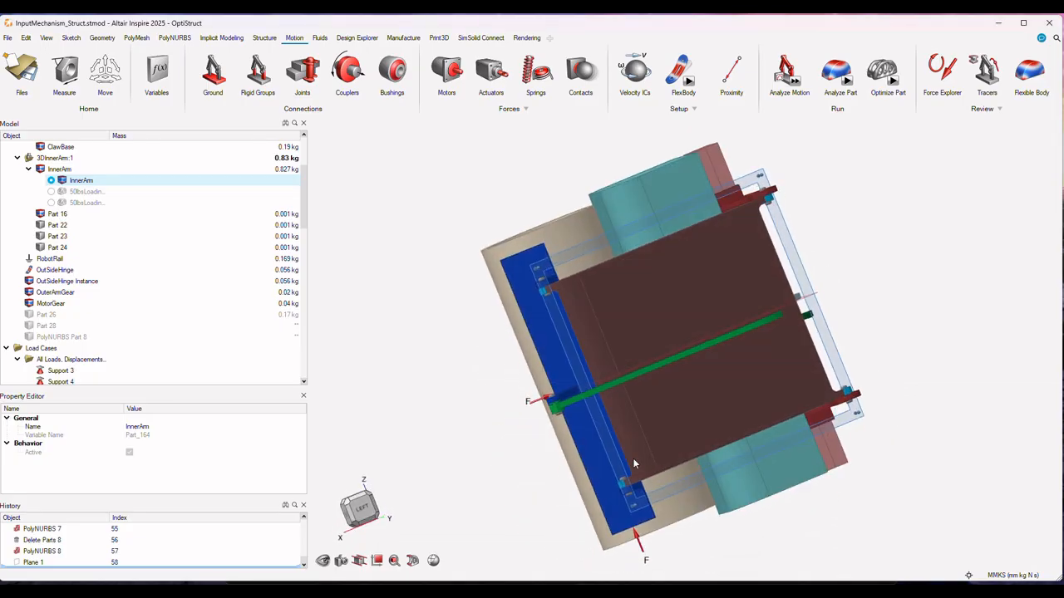
pyautogui.moveTo(783, 341); pyautogui.dragTo(803, 484, button='right')
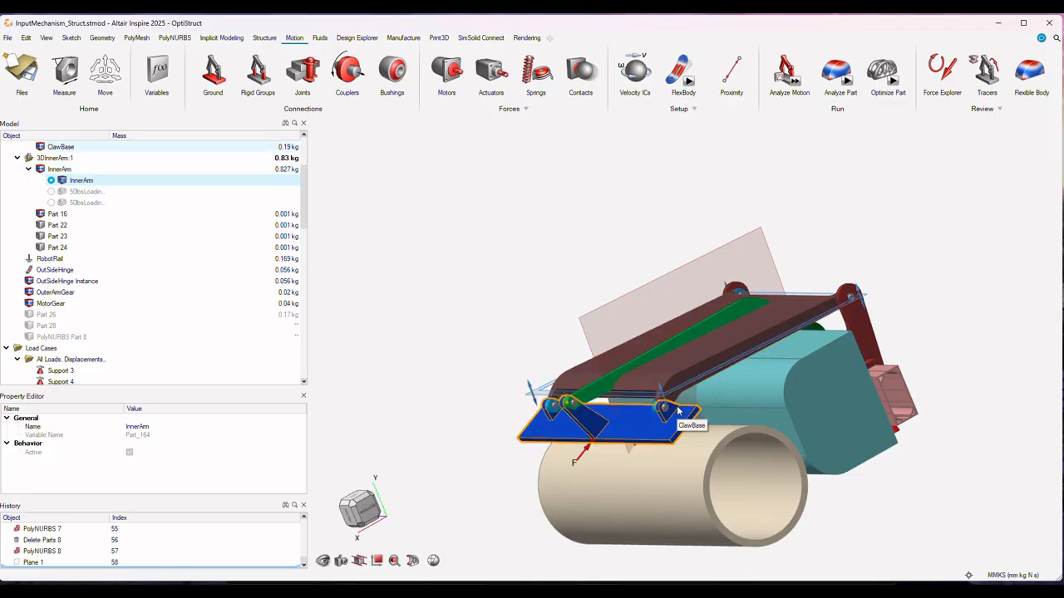
pyautogui.click(697, 365)
pyautogui.moveTo(698, 366); pyautogui.dragTo(866, 384, button='right')
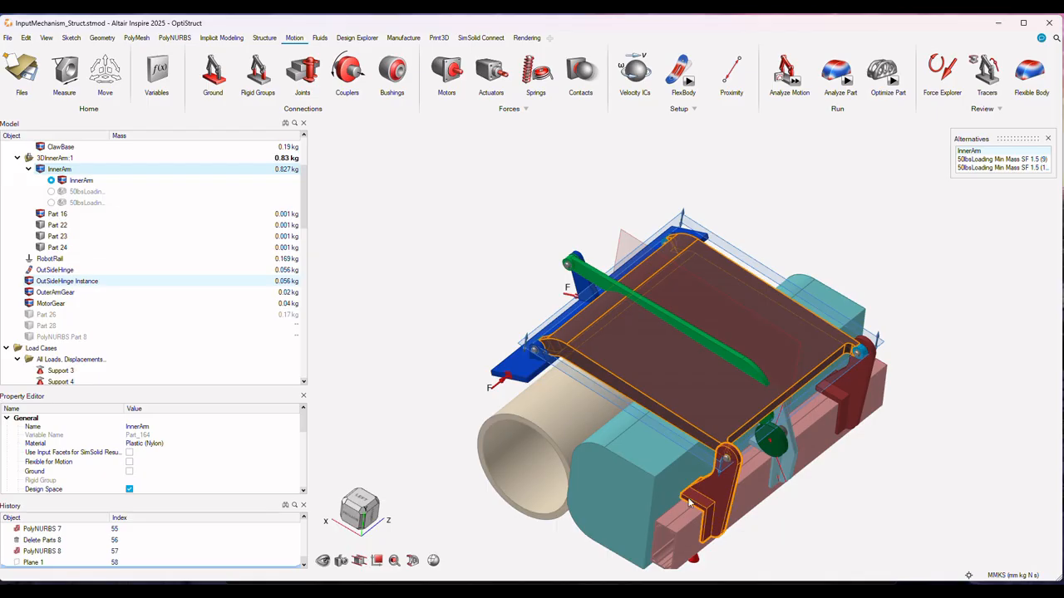
pyautogui.scroll(4, 689, 502)
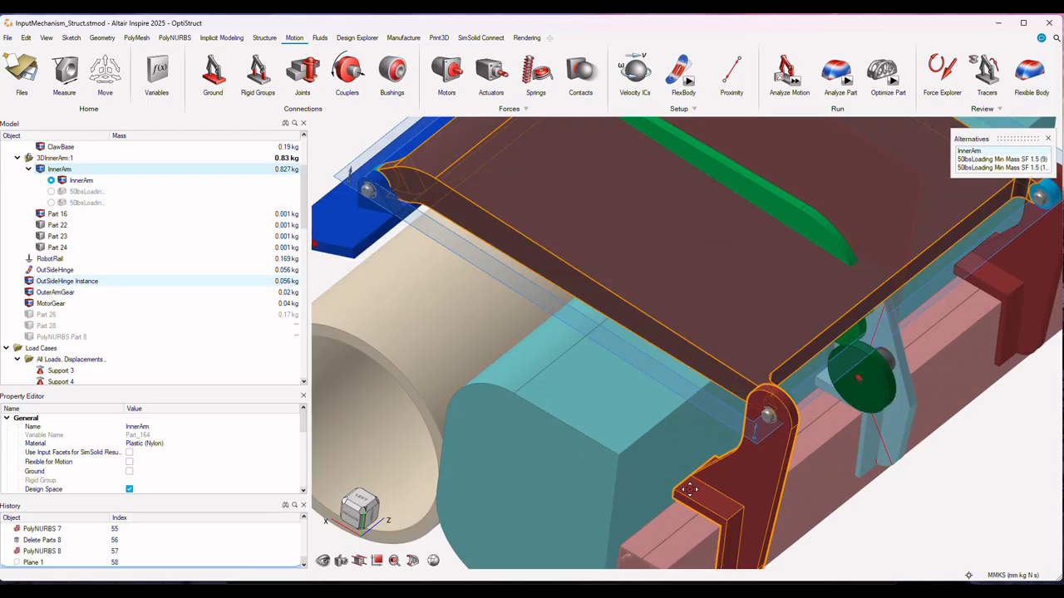
pyautogui.moveTo(689, 490); pyautogui.dragTo(660, 350, button='middle')
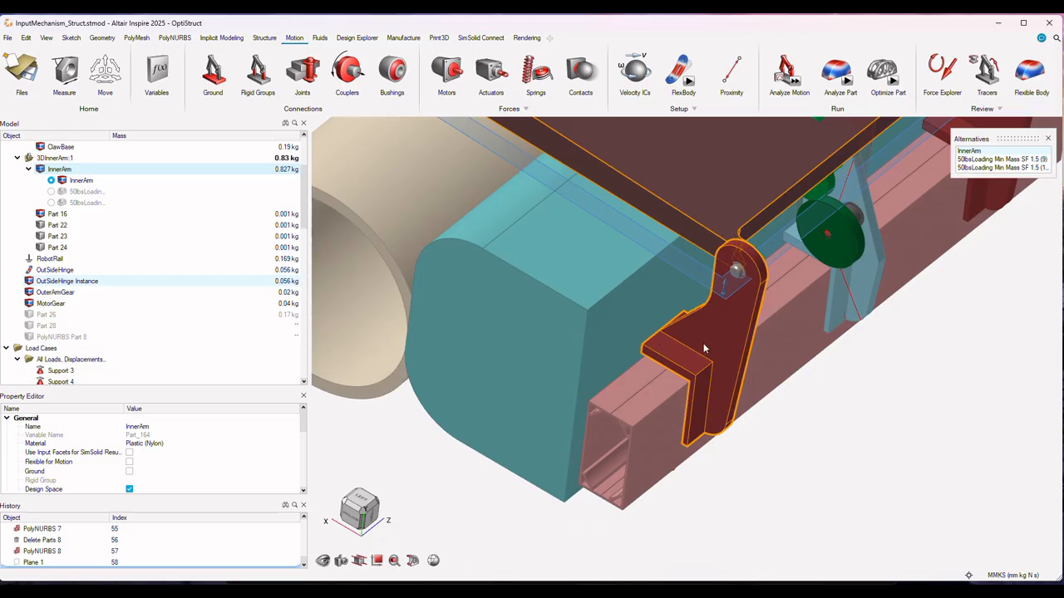
pyautogui.moveTo(704, 349); pyautogui.dragTo(705, 292, button='right')
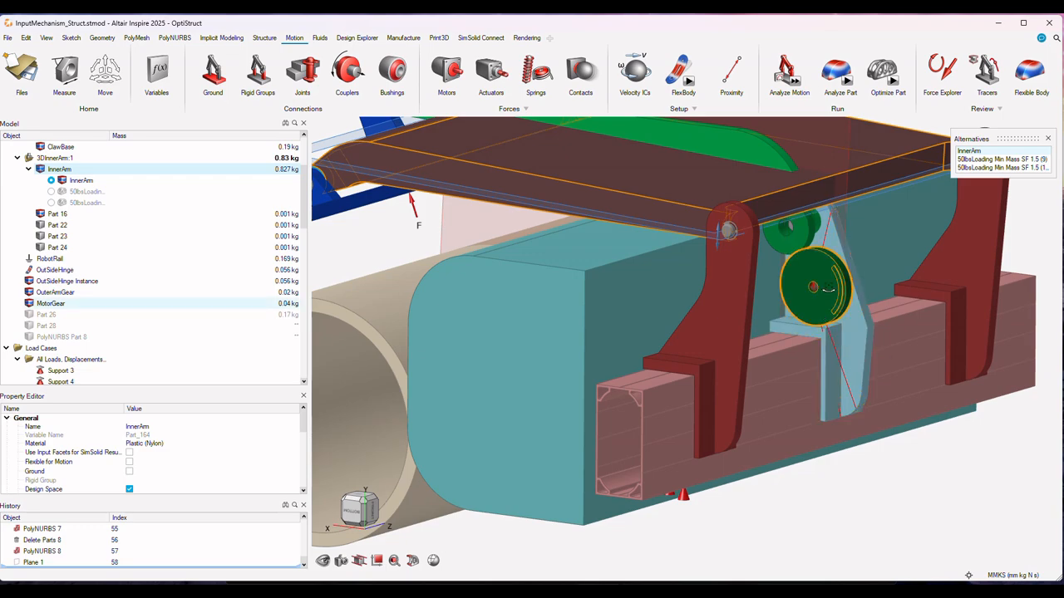
pyautogui.moveTo(829, 289); pyautogui.dragTo(713, 311, button='right')
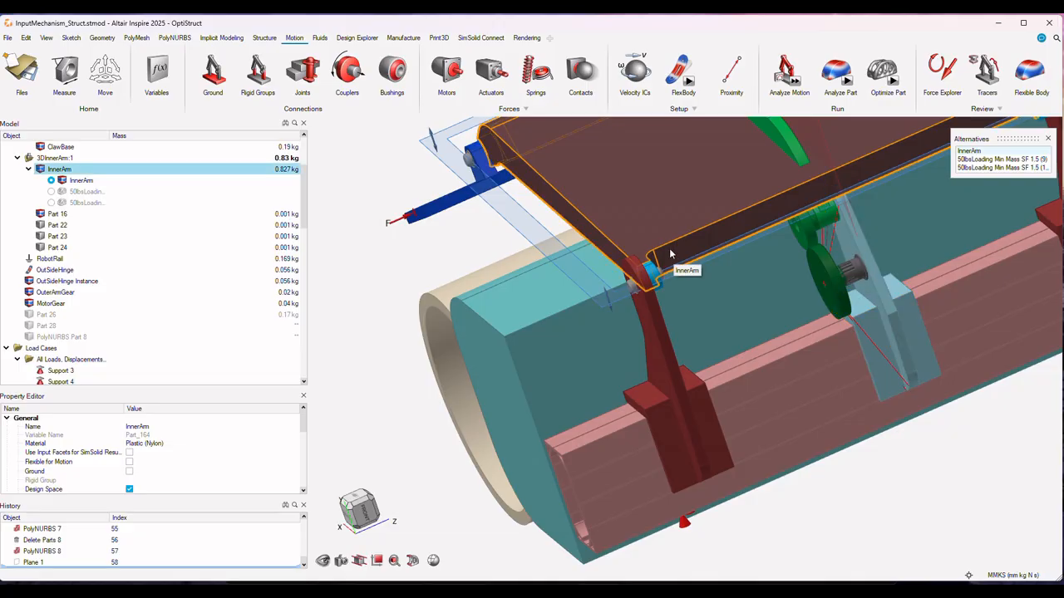
pyautogui.moveTo(670, 255); pyautogui.dragTo(769, 259, button='middle')
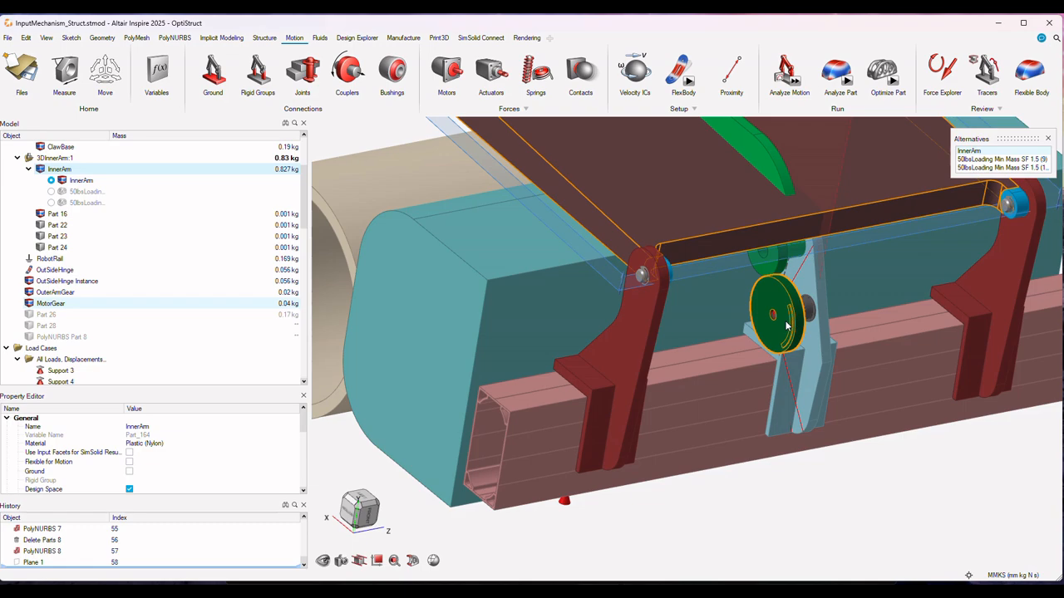
# Examine the complete arm mechanism around the coral tube and bumper from several sides.
pyautogui.moveTo(389, 348); pyautogui.dragTo(526, 532, button='right')
pyautogui.scroll(-2, 526, 494)
pyautogui.scroll(-1, 526, 494)
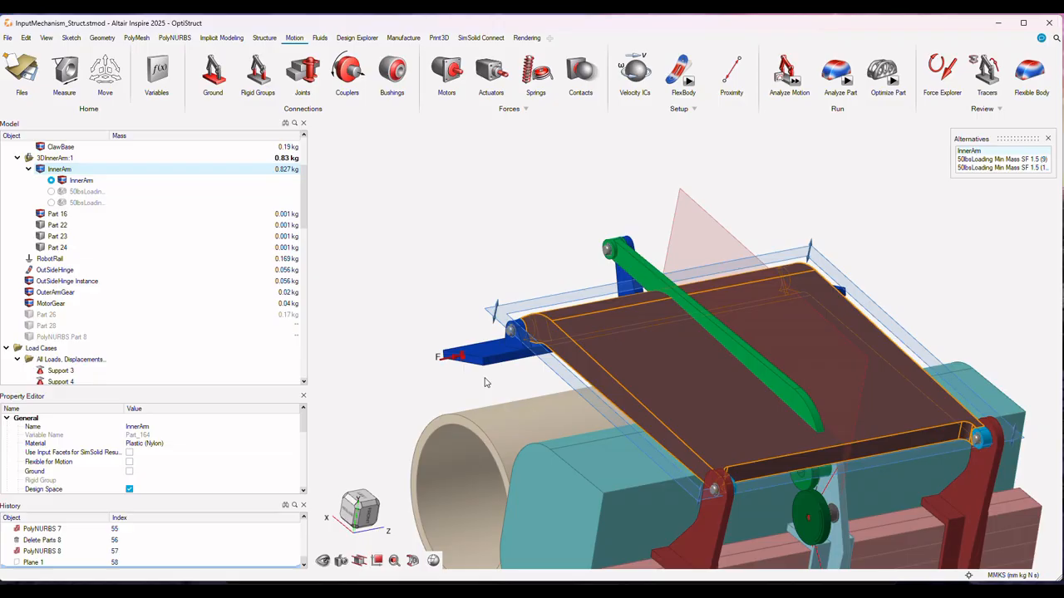
pyautogui.moveTo(486, 382); pyautogui.dragTo(656, 384, button='right')
pyautogui.moveTo(656, 383); pyautogui.dragTo(720, 440, button='middle')
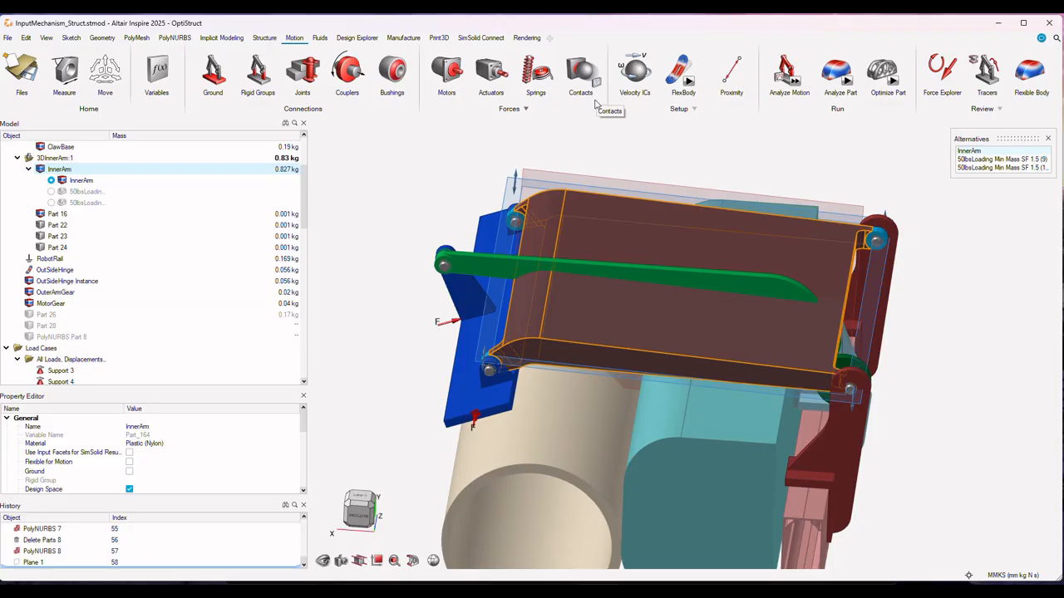
pyautogui.moveTo(708, 371); pyautogui.dragTo(603, 314, button='right')
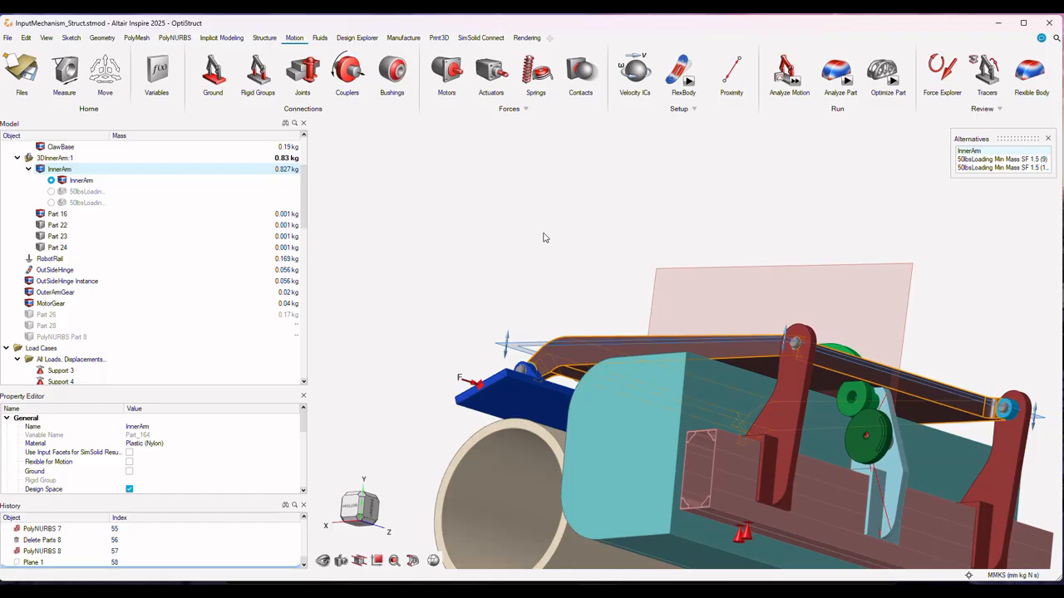
# Switch to the structural analysis tools, inspect the InnerArm's shape control plane, and close the design alternatives list.
pyautogui.click(265, 38)
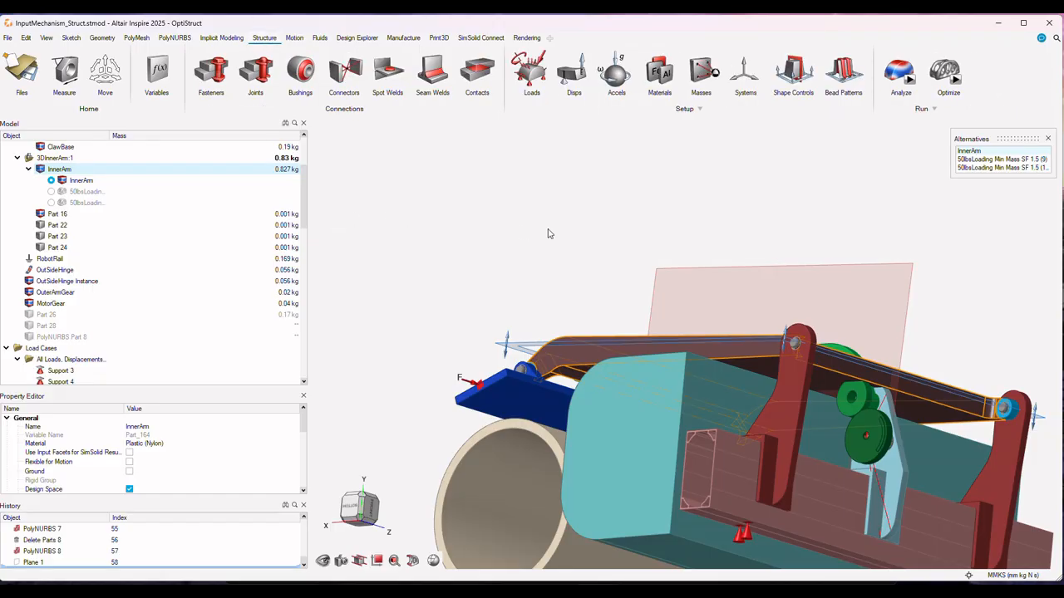
pyautogui.moveTo(549, 231); pyautogui.dragTo(660, 262, button='right')
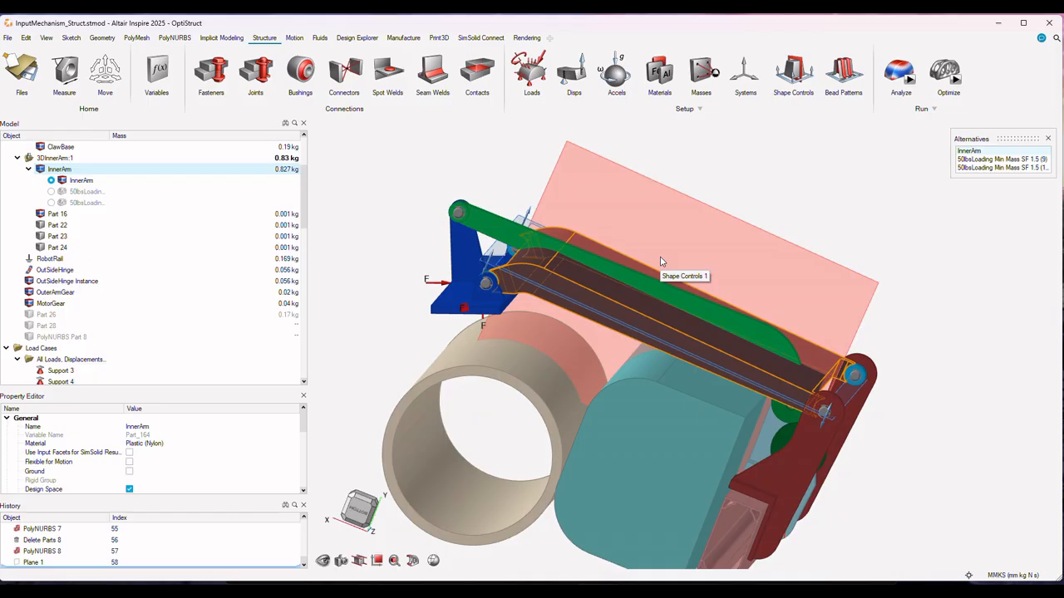
pyautogui.moveTo(661, 262); pyautogui.dragTo(621, 252, button='right')
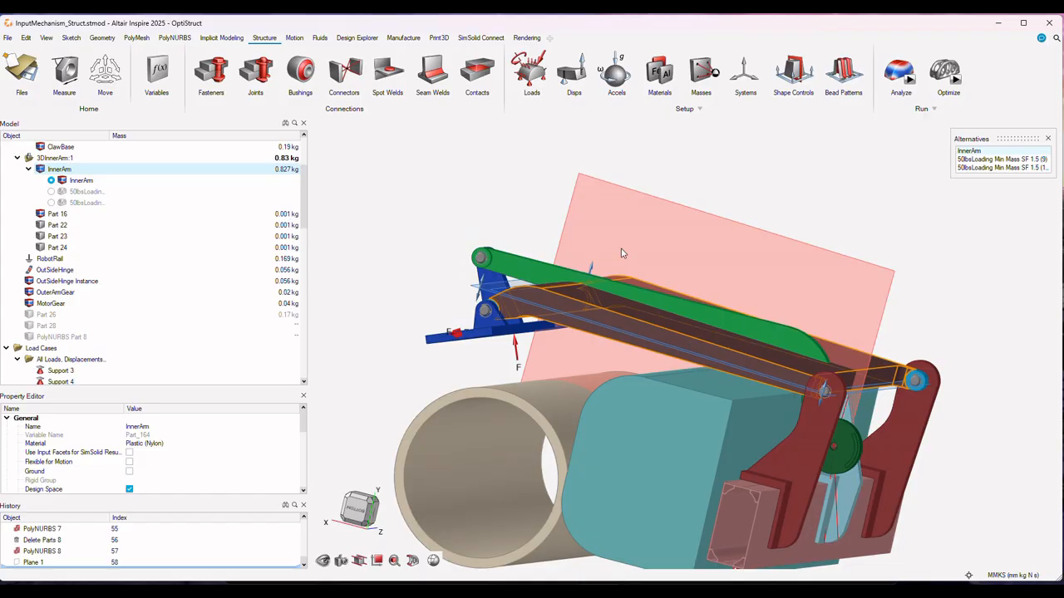
pyautogui.moveTo(416, 271); pyautogui.dragTo(454, 248, button='right')
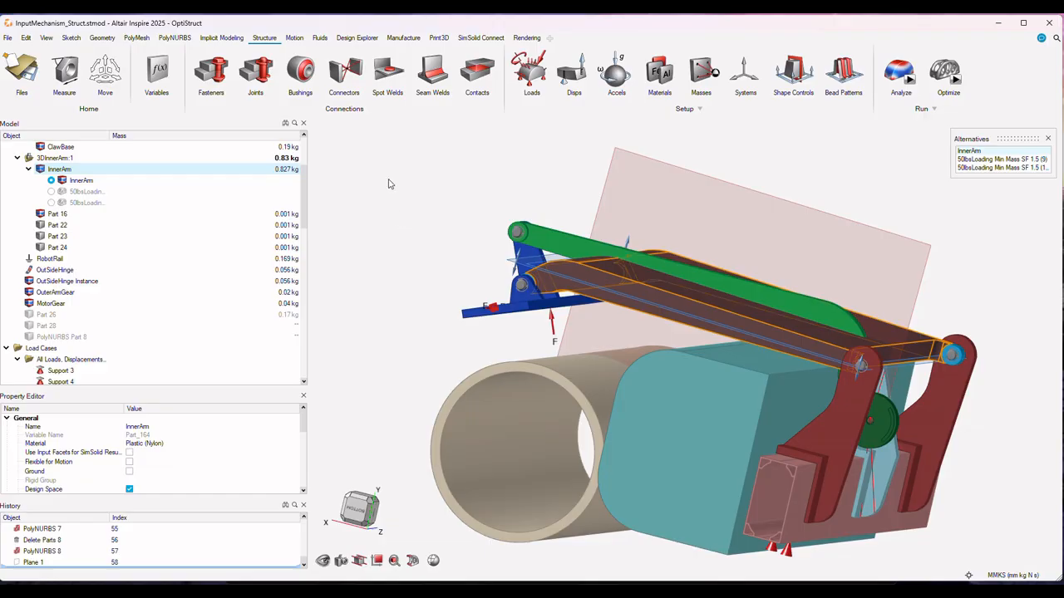
pyautogui.click(1047, 140)
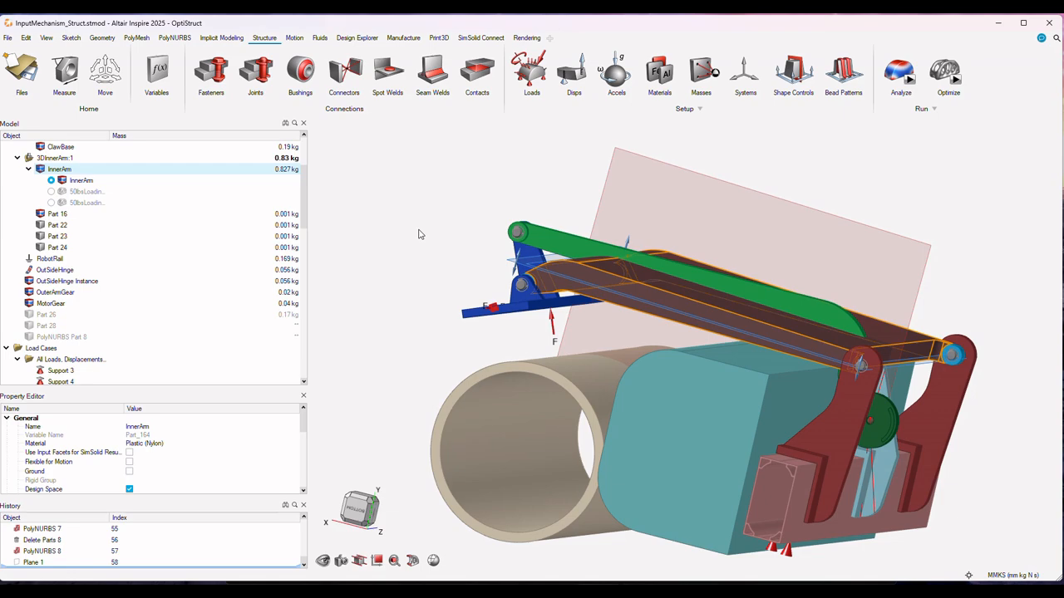
# Examine the claw base, inner arm and bumper from several sides and review the model's parts, rigid groups, couplers and motors.
pyautogui.scroll(3, 128, 206)
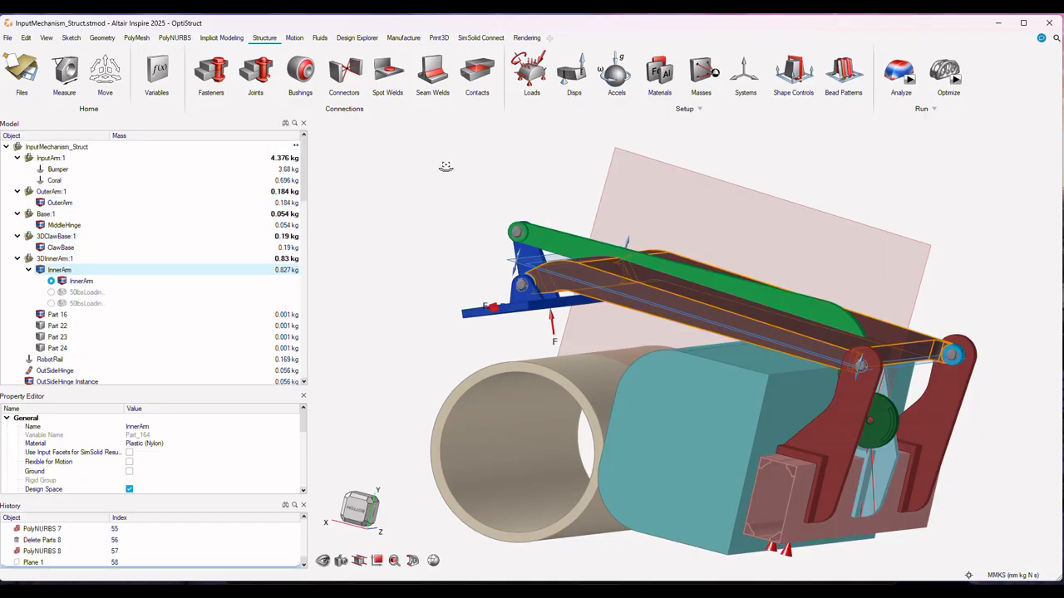
pyautogui.moveTo(446, 166); pyautogui.dragTo(456, 194, button='right')
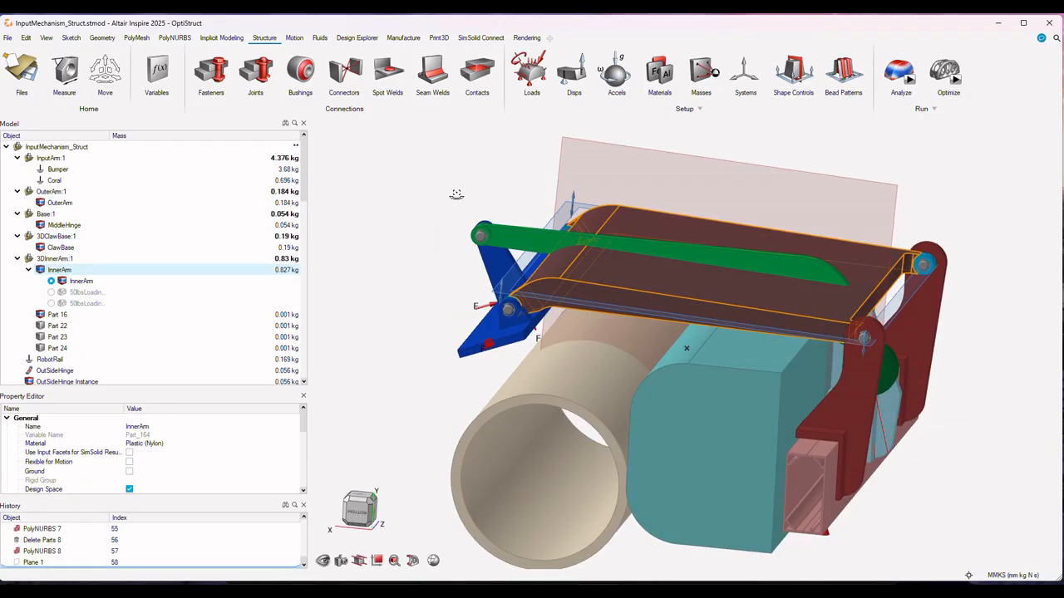
pyautogui.moveTo(457, 195); pyautogui.dragTo(484, 270, button='middle')
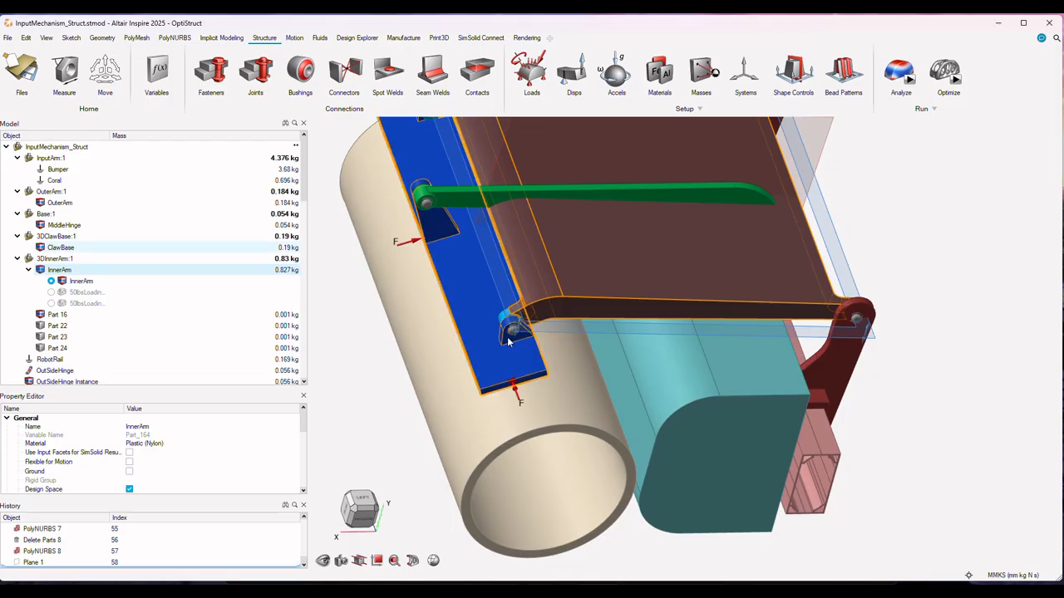
pyautogui.moveTo(321, 335); pyautogui.dragTo(391, 364, button='right')
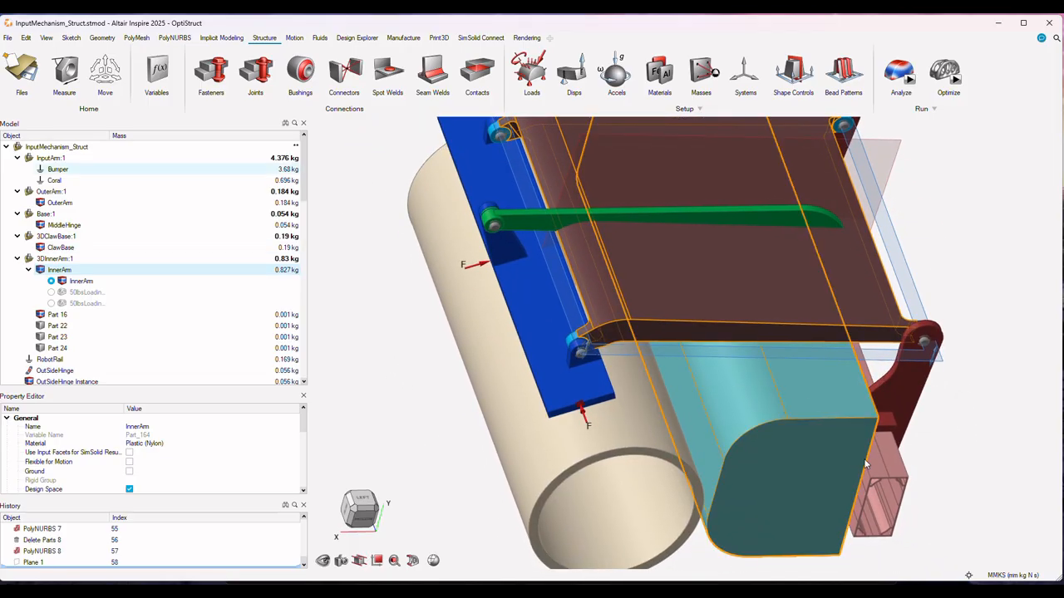
pyautogui.moveTo(836, 474); pyautogui.dragTo(710, 298, button='right')
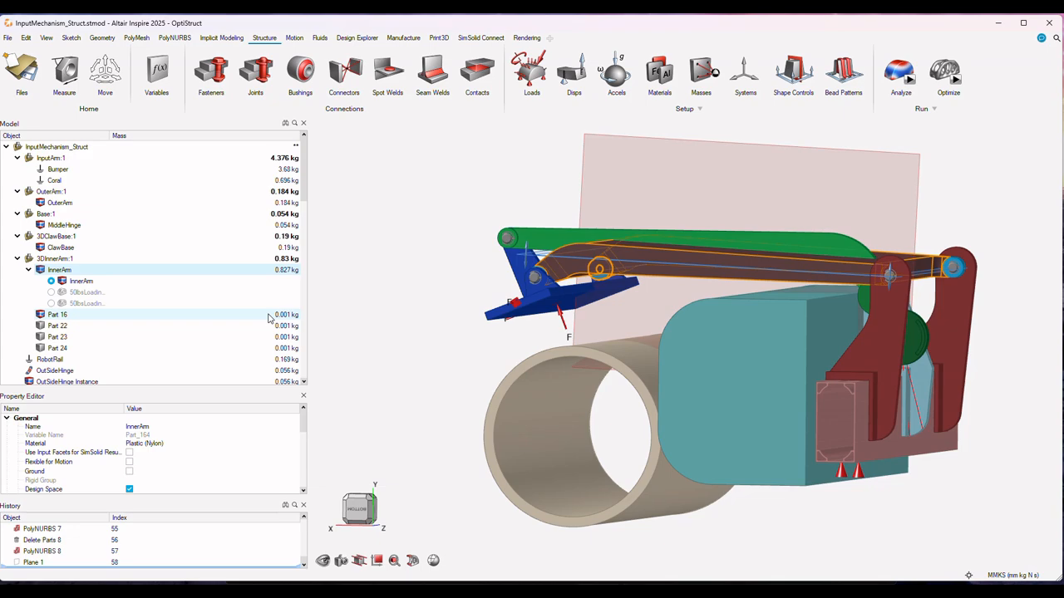
pyautogui.moveTo(274, 302)
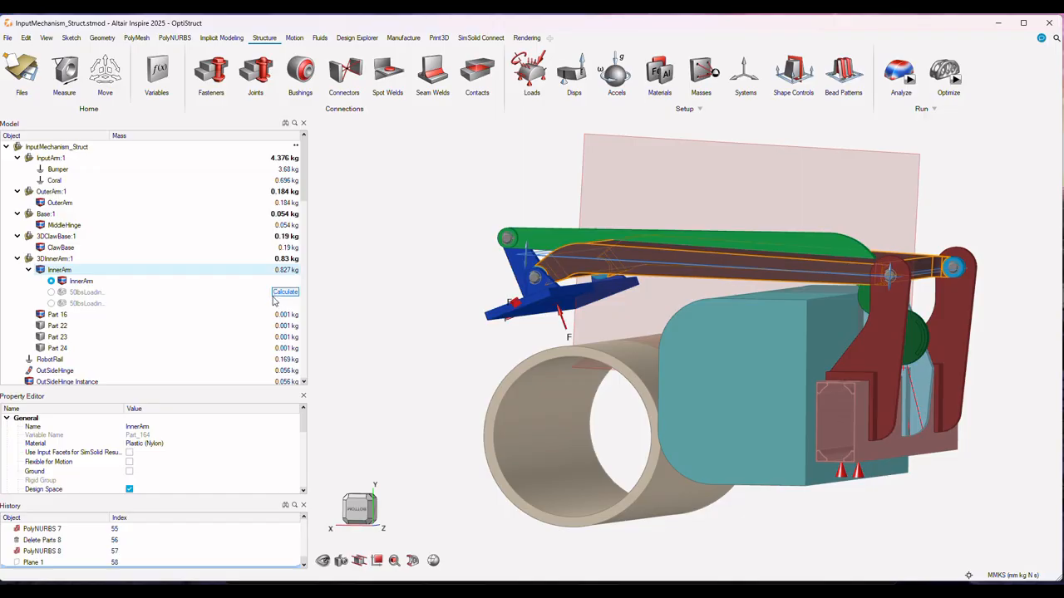
pyautogui.scroll(-10, 204, 338)
pyautogui.scroll(-10, 204, 339)
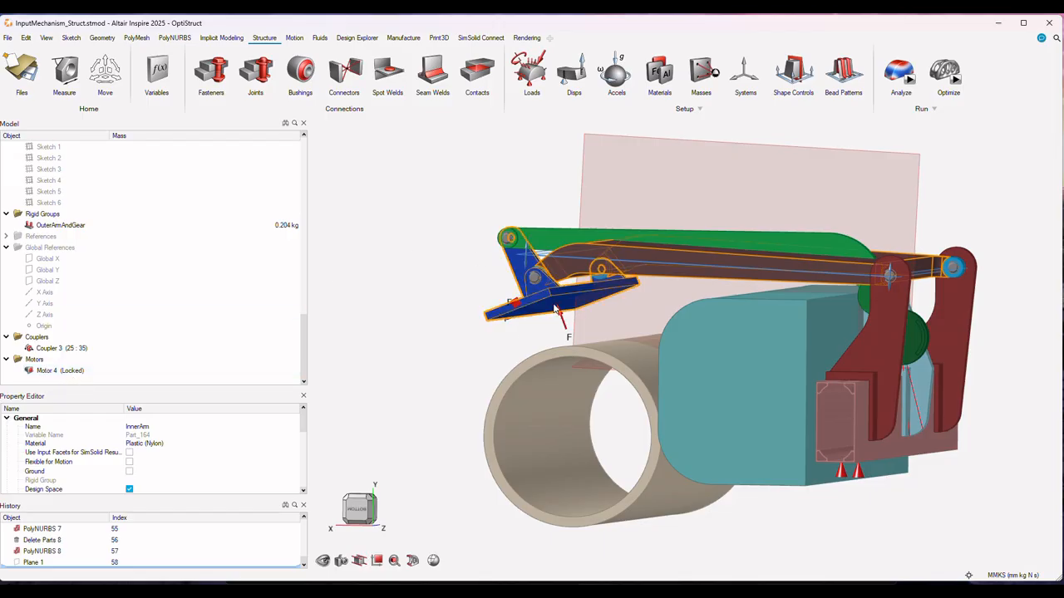
# Examine where the applied forces act on the claw base plate.
pyautogui.moveTo(552, 316); pyautogui.dragTo(901, 403, button='right')
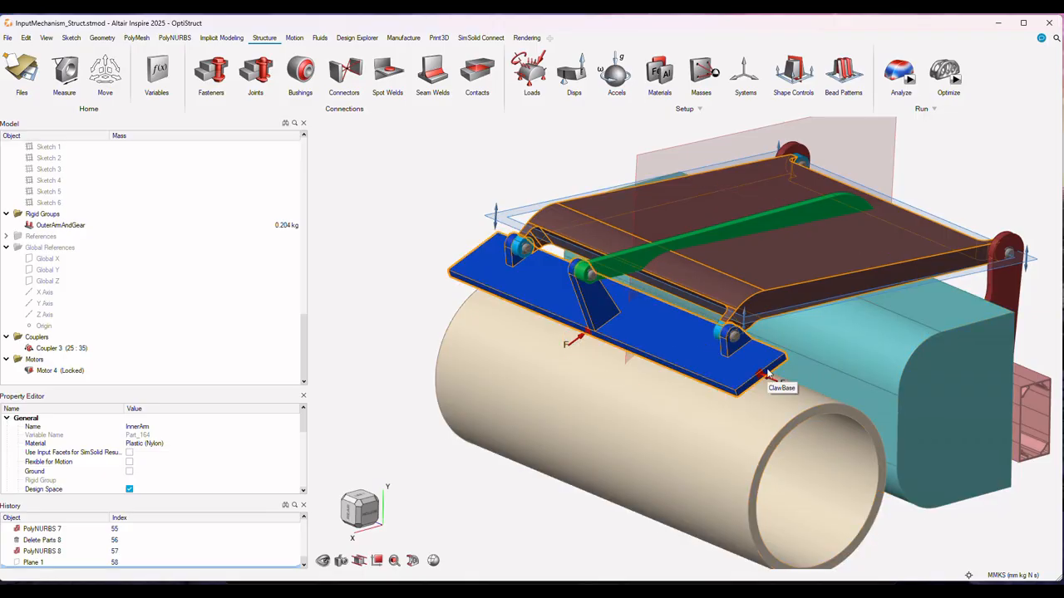
pyautogui.moveTo(766, 373); pyautogui.dragTo(646, 368, button='right')
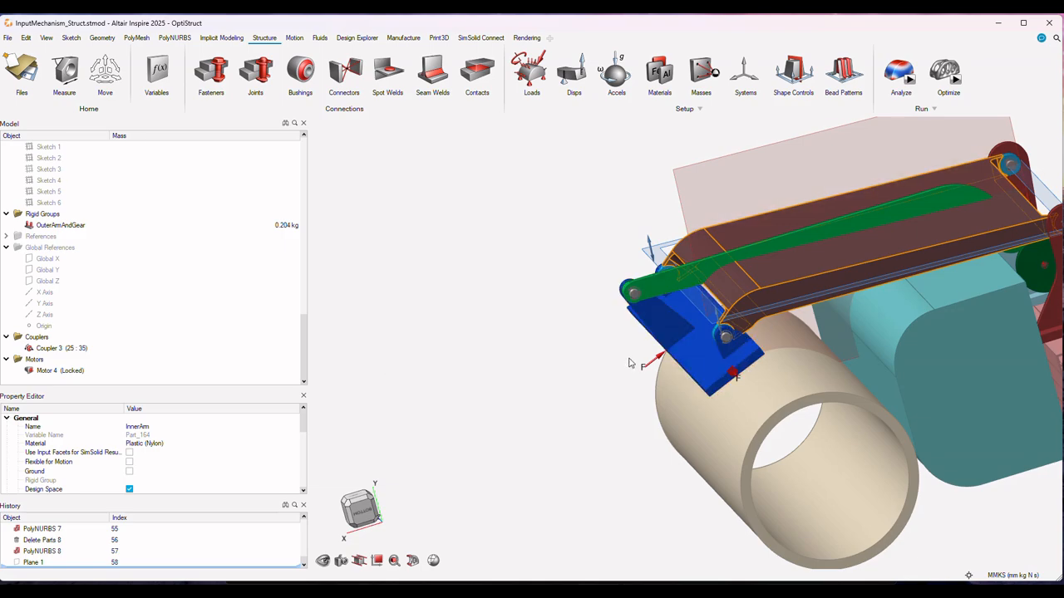
pyautogui.moveTo(629, 363); pyautogui.dragTo(840, 348, button='right')
pyautogui.moveTo(645, 360)
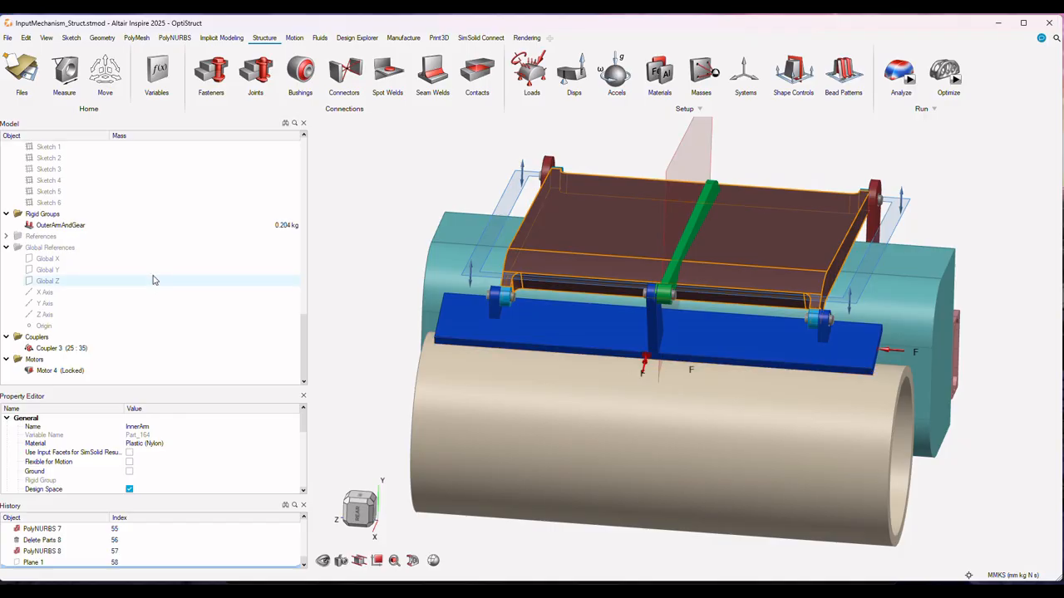
# Select the ColisionForce load and examine its properties and its location on the end face of the claw base.
pyautogui.scroll(1, 153, 281)
pyautogui.scroll(12, 153, 281)
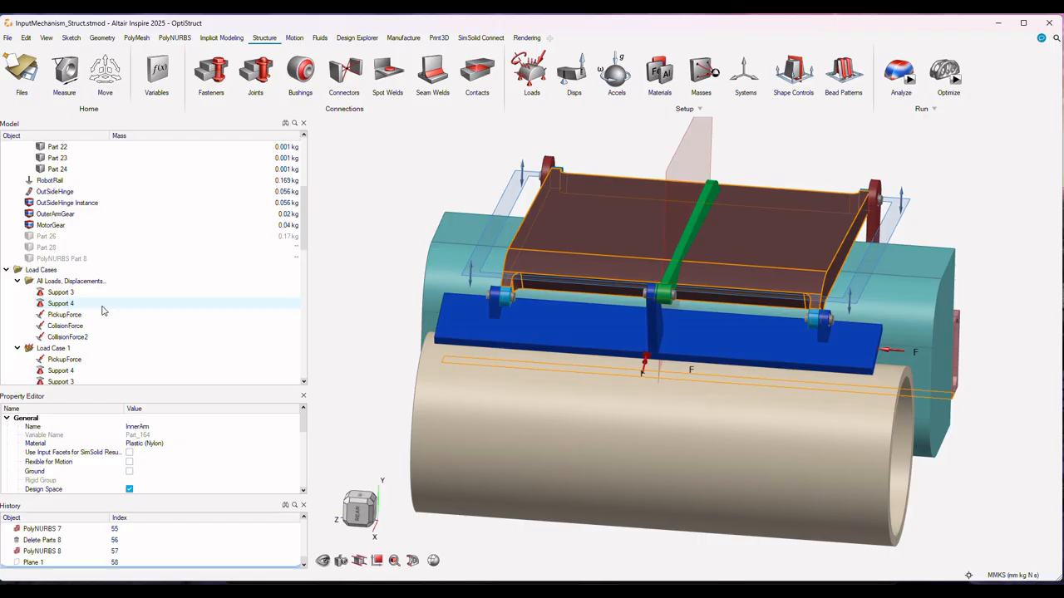
pyautogui.click(54, 328)
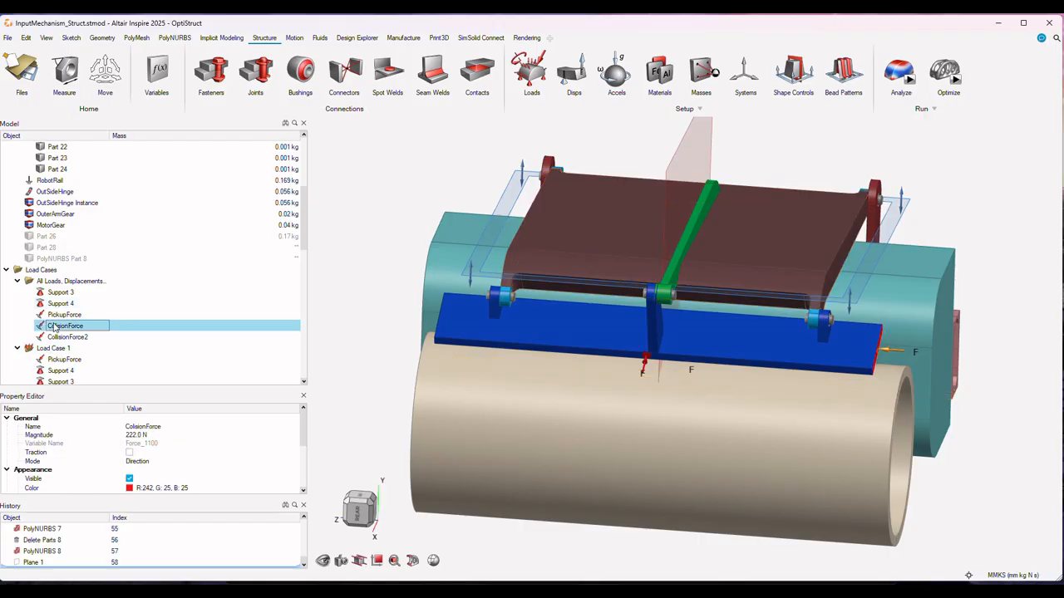
pyautogui.scroll(-2, 183, 340)
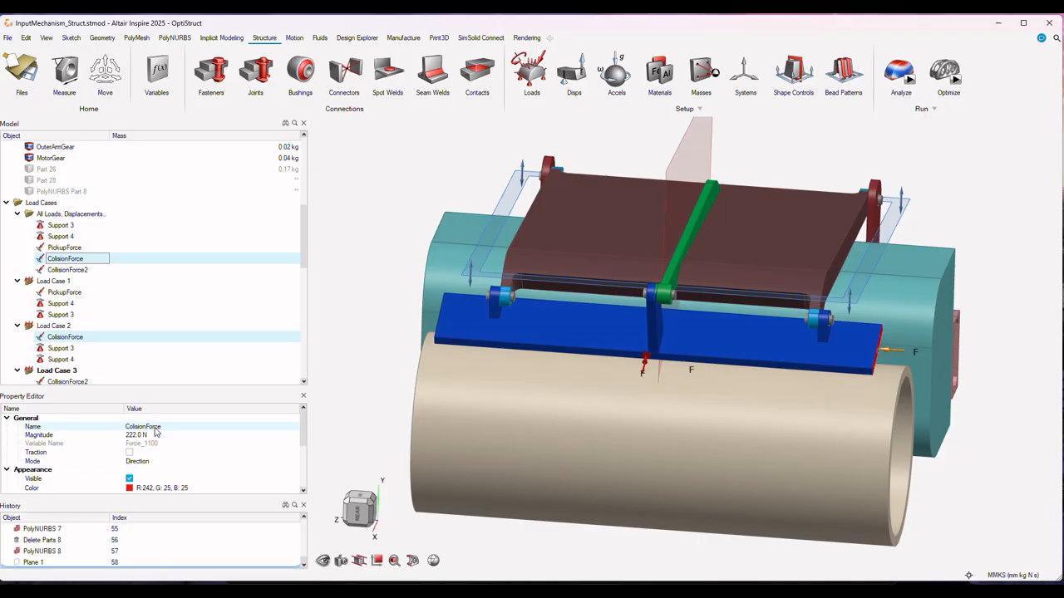
pyautogui.moveTo(676, 423); pyautogui.dragTo(571, 403, button='right')
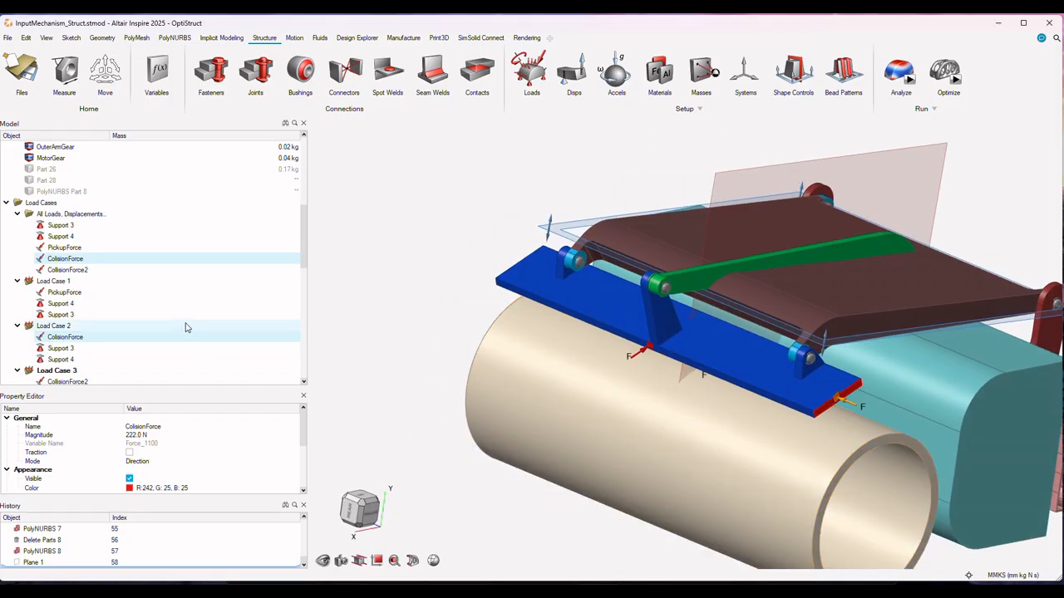
pyautogui.click(840, 404)
pyautogui.moveTo(839, 404); pyautogui.dragTo(708, 378, button='right')
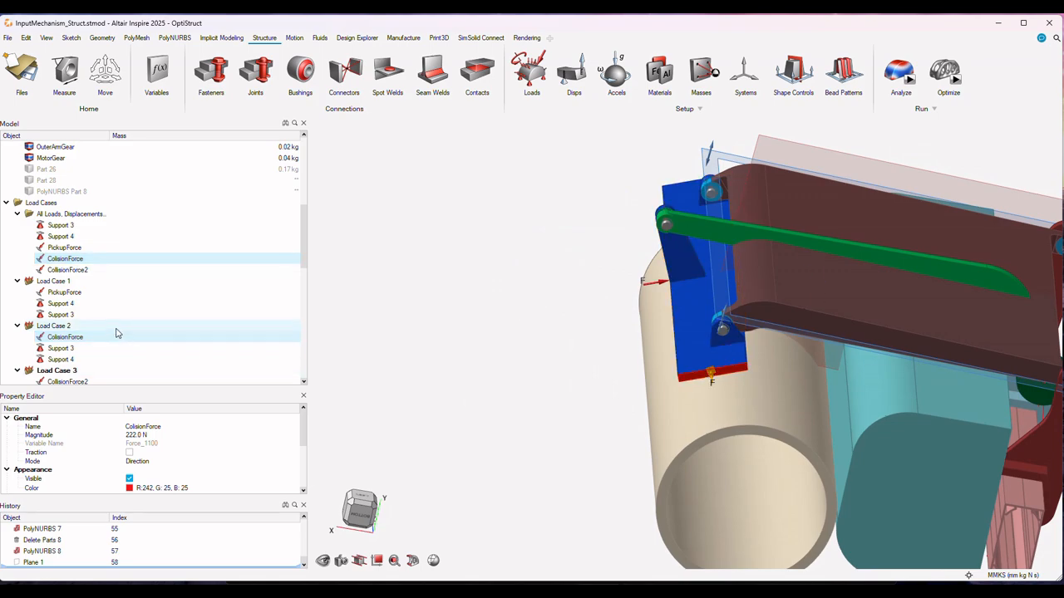
# Review the properties of the CollisionForce2 and PickupForce loads and where they act on the claw base.
pyautogui.click(58, 273)
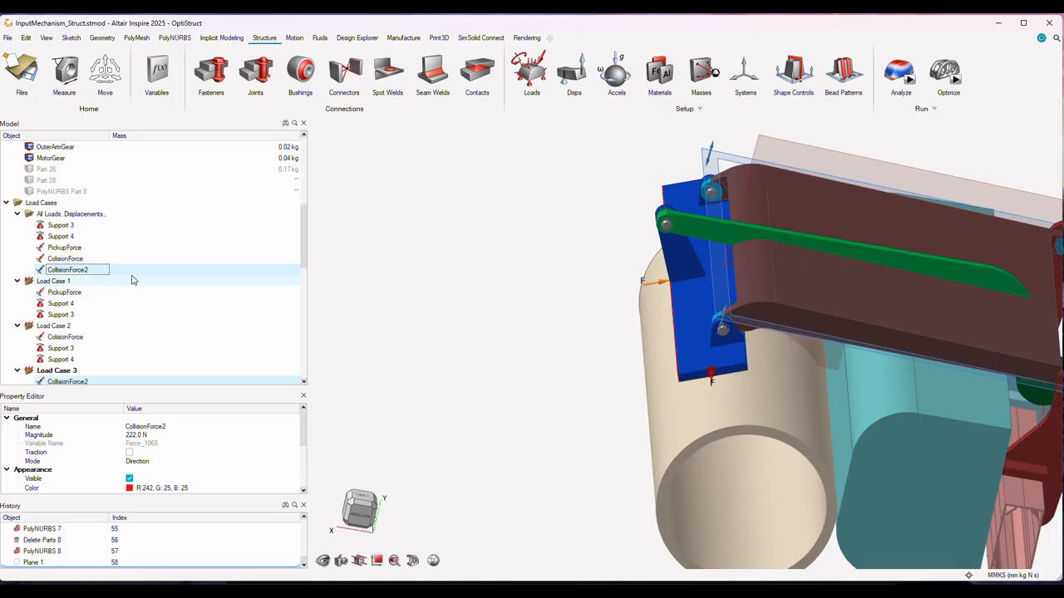
pyautogui.click(58, 250)
pyautogui.moveTo(700, 315); pyautogui.dragTo(696, 276, button='middle')
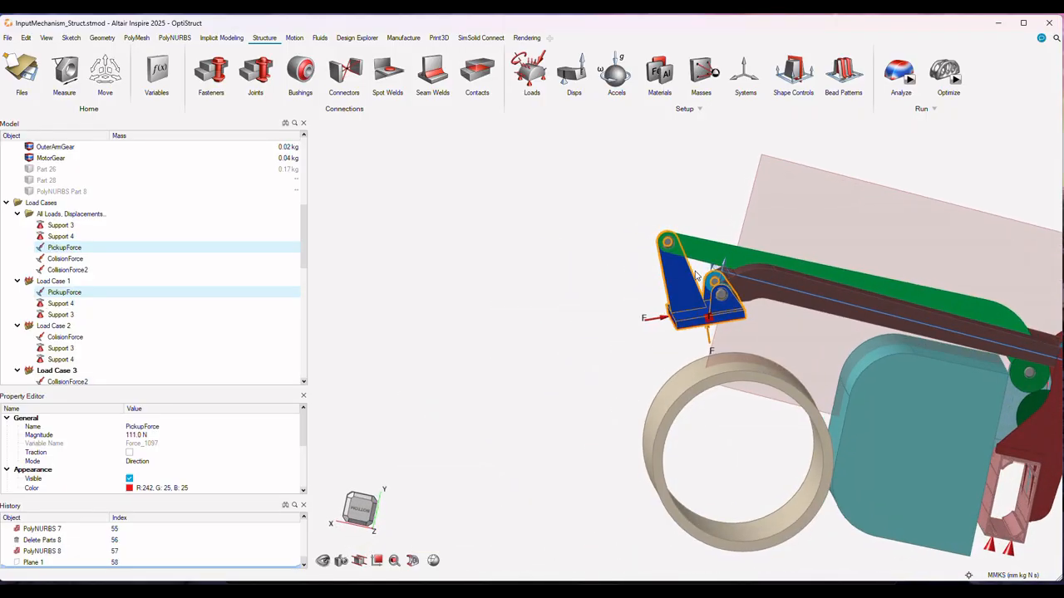
pyautogui.moveTo(656, 330); pyautogui.dragTo(512, 347, button='middle')
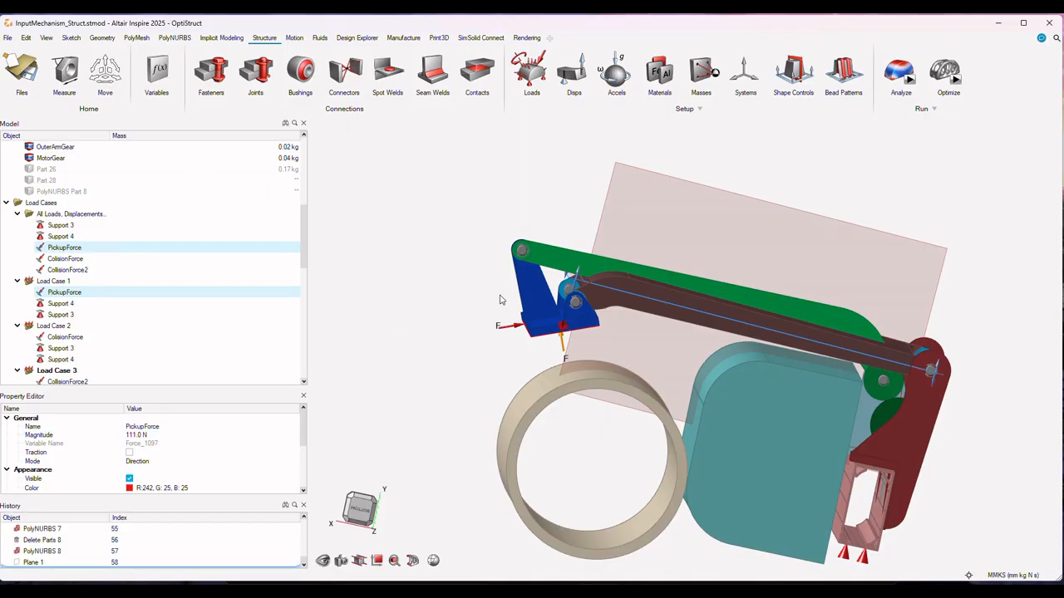
pyautogui.moveTo(517, 319); pyautogui.dragTo(594, 392, button='middle')
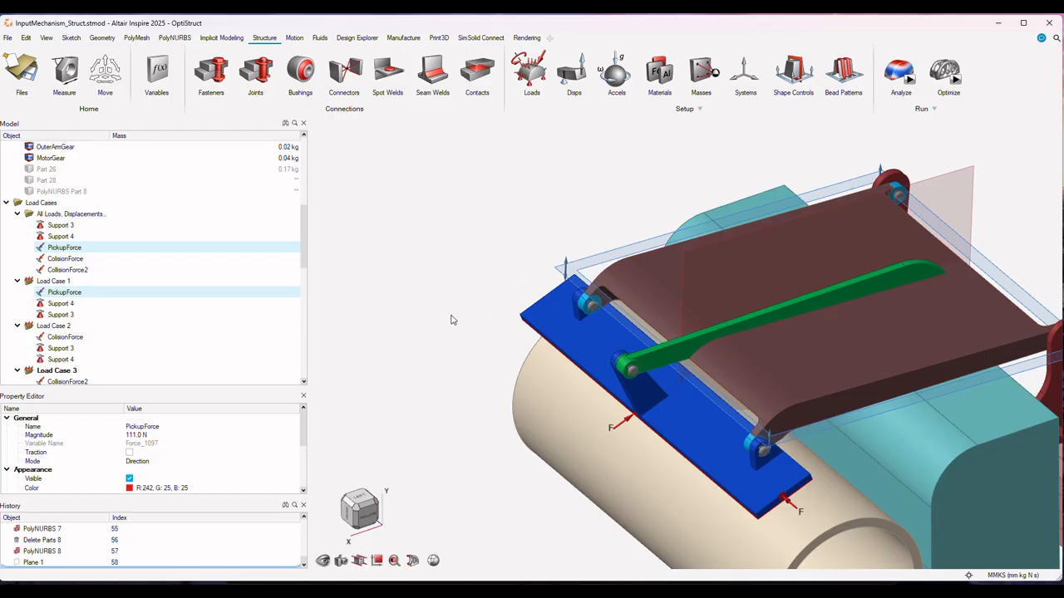
# Examine the arm mechanism from the side and from below, including the supports under the robot rail.
pyautogui.moveTo(449, 314); pyautogui.dragTo(352, 309, button='middle')
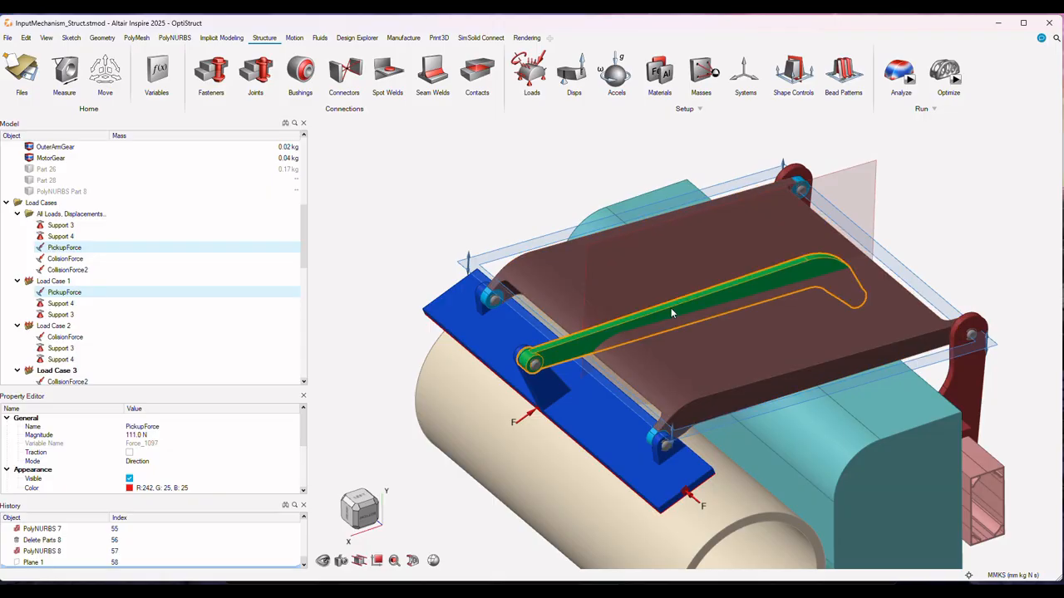
pyautogui.moveTo(706, 371); pyautogui.dragTo(642, 316, button='right')
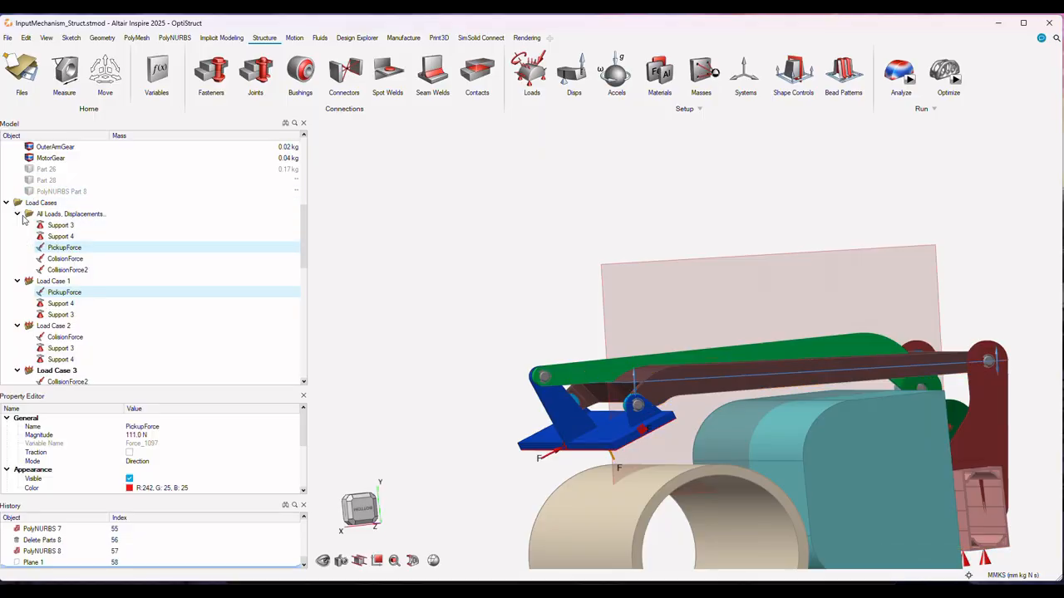
pyautogui.moveTo(476, 282); pyautogui.dragTo(441, 182, button='middle')
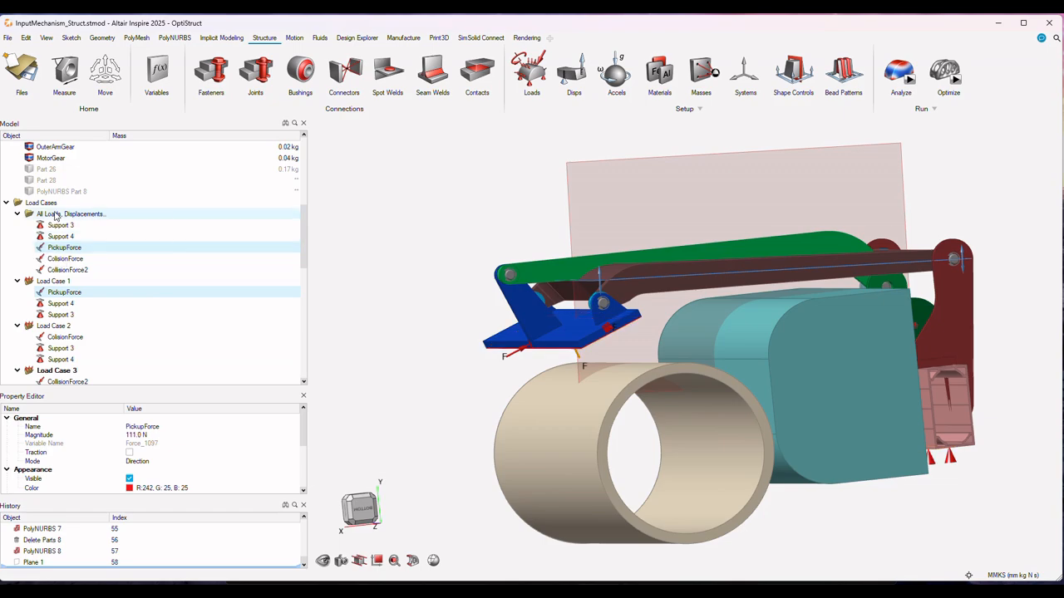
pyautogui.moveTo(914, 453); pyautogui.dragTo(968, 471, button='right')
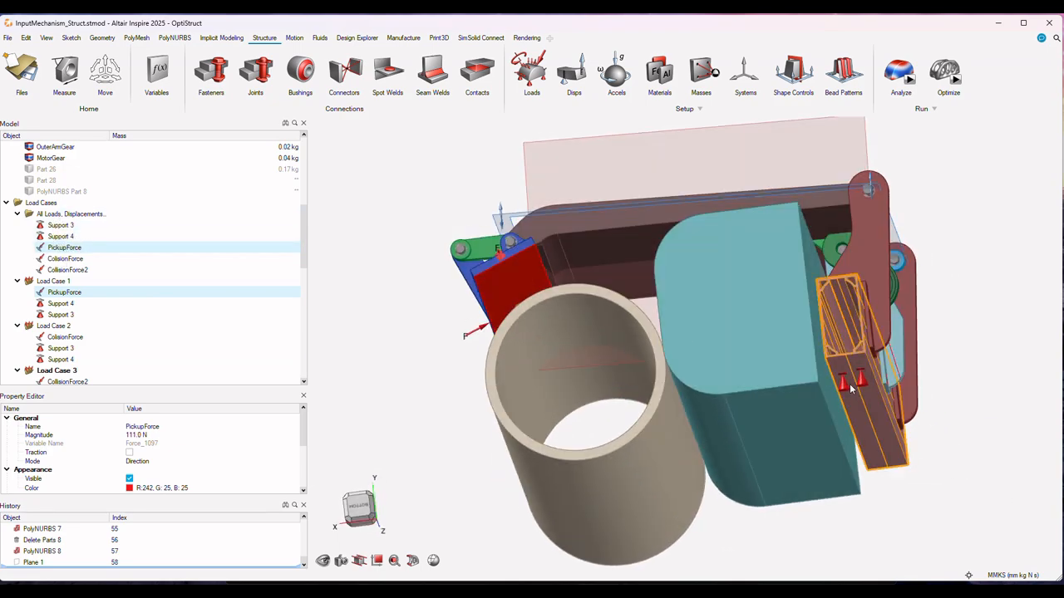
pyautogui.moveTo(366, 252); pyautogui.dragTo(407, 300, button='middle')
# Hide the Coral and Bumper parts.
pyautogui.click(501, 458)
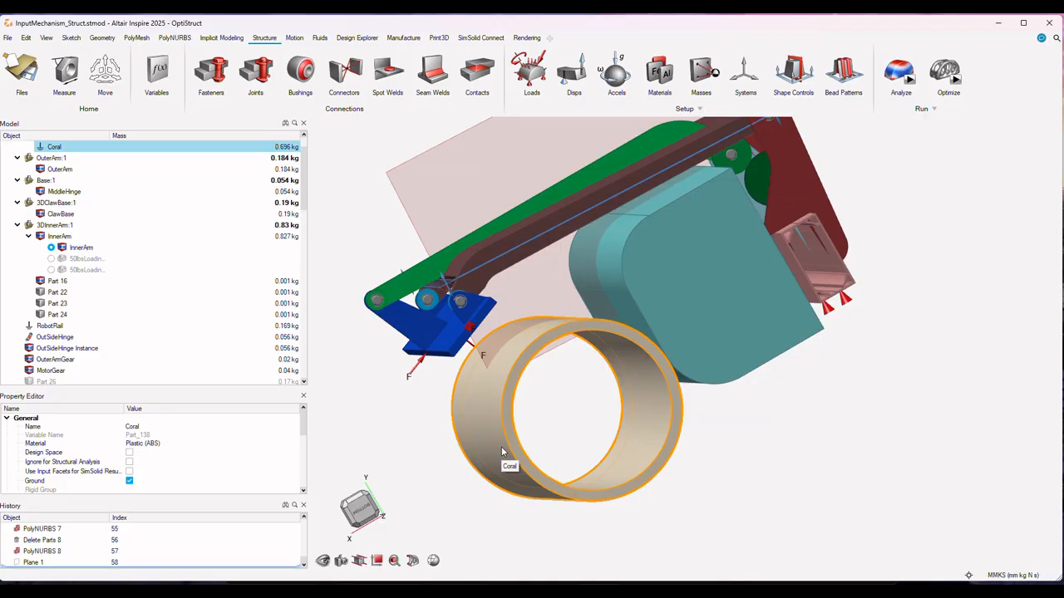
pyautogui.press('h')
pyautogui.click(698, 335)
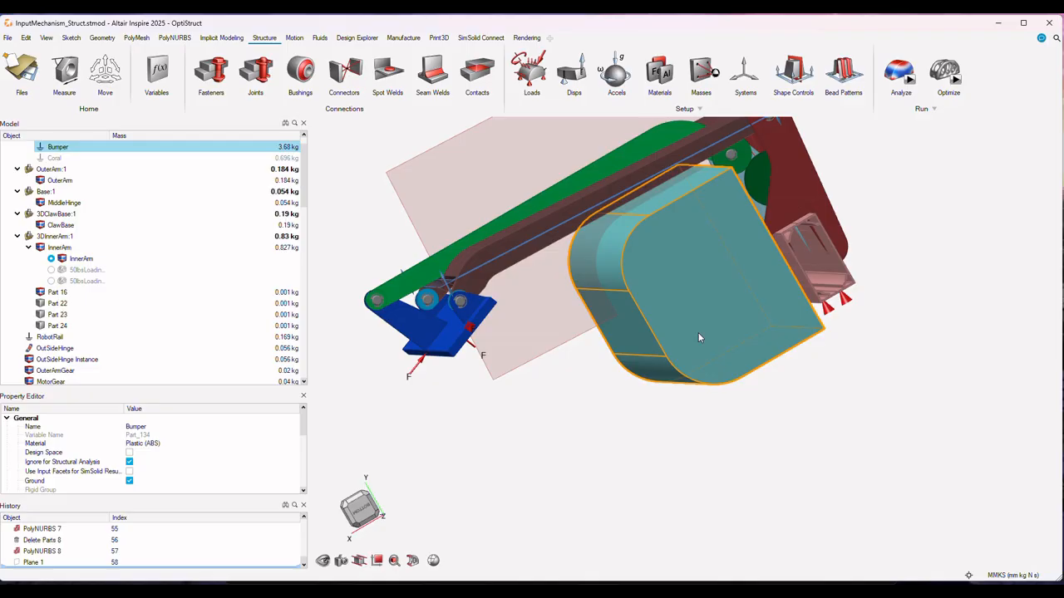
pyautogui.press('h')
# Examine the hinges, gears and arms around the robot rail and review the model's load cases, joints, rigid groups and couplers.
pyautogui.moveTo(698, 336); pyautogui.dragTo(646, 435, button='right')
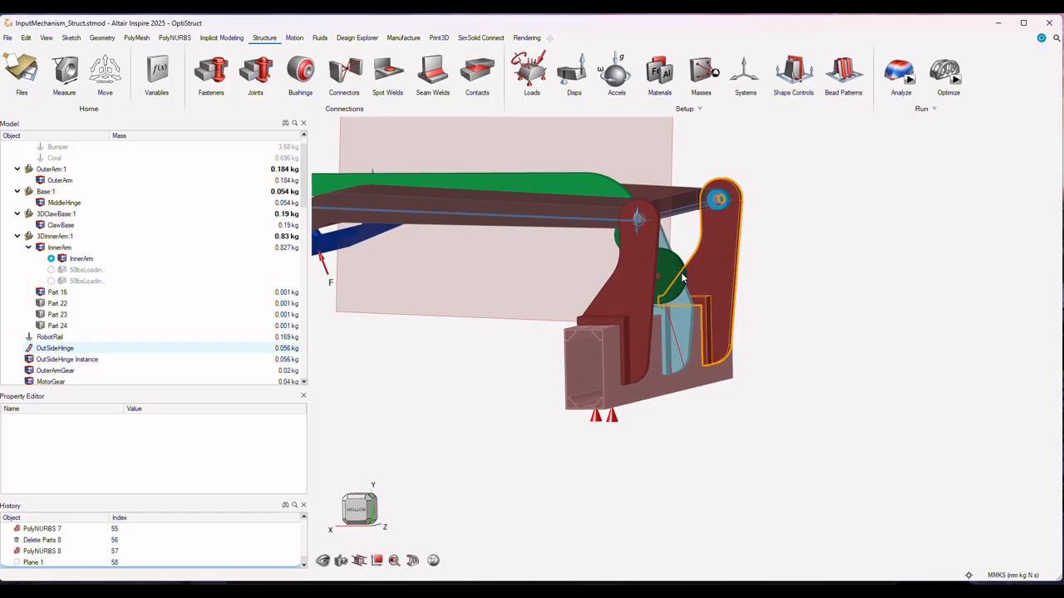
pyautogui.moveTo(580, 375); pyautogui.dragTo(644, 388, button='right')
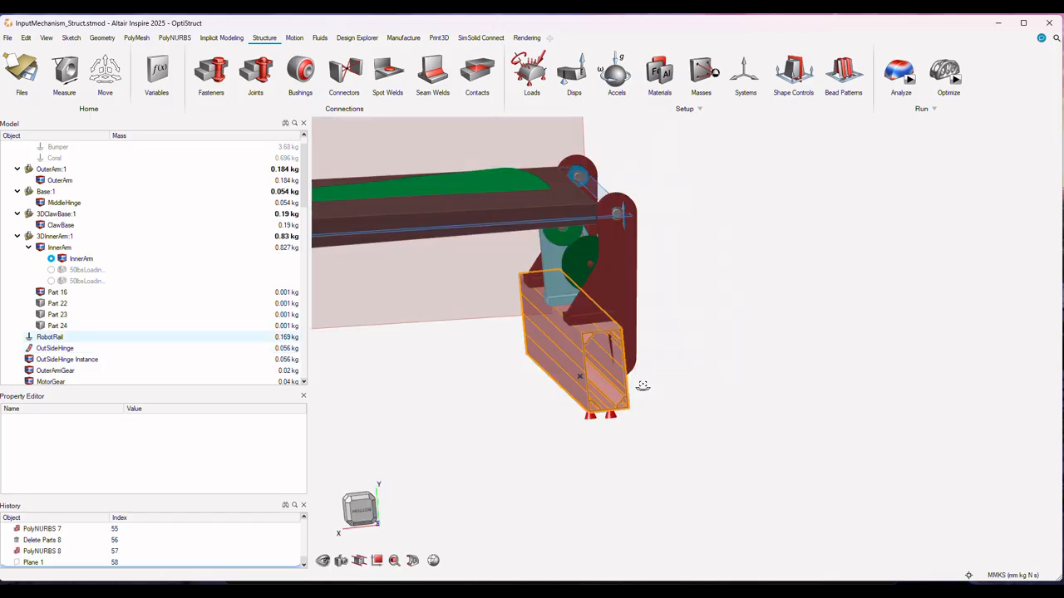
pyautogui.moveTo(524, 357); pyautogui.dragTo(744, 408, button='right')
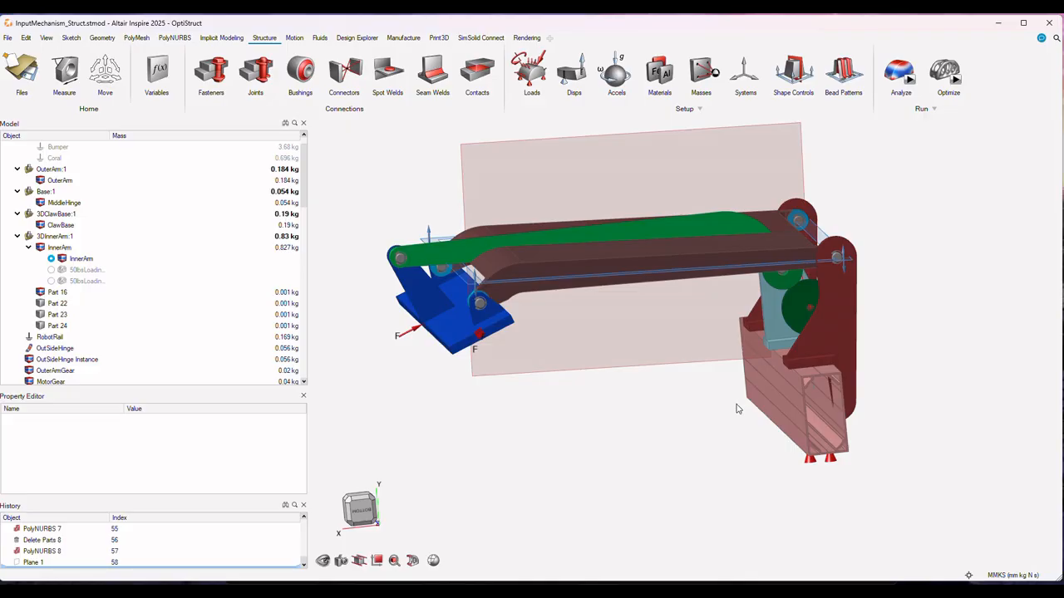
pyautogui.scroll(-10, 109, 337)
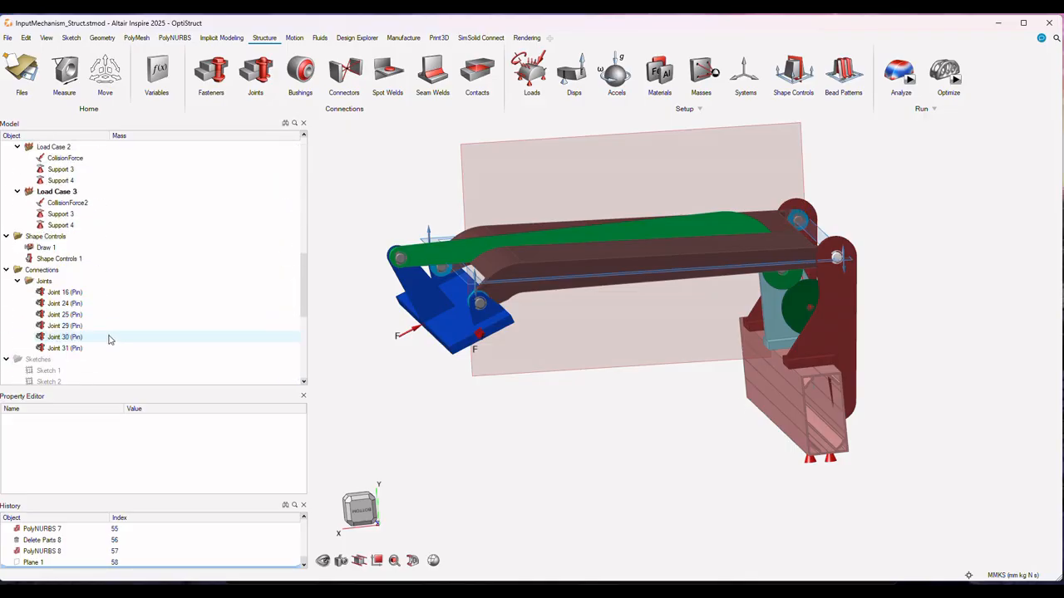
pyautogui.scroll(-6, 99, 322)
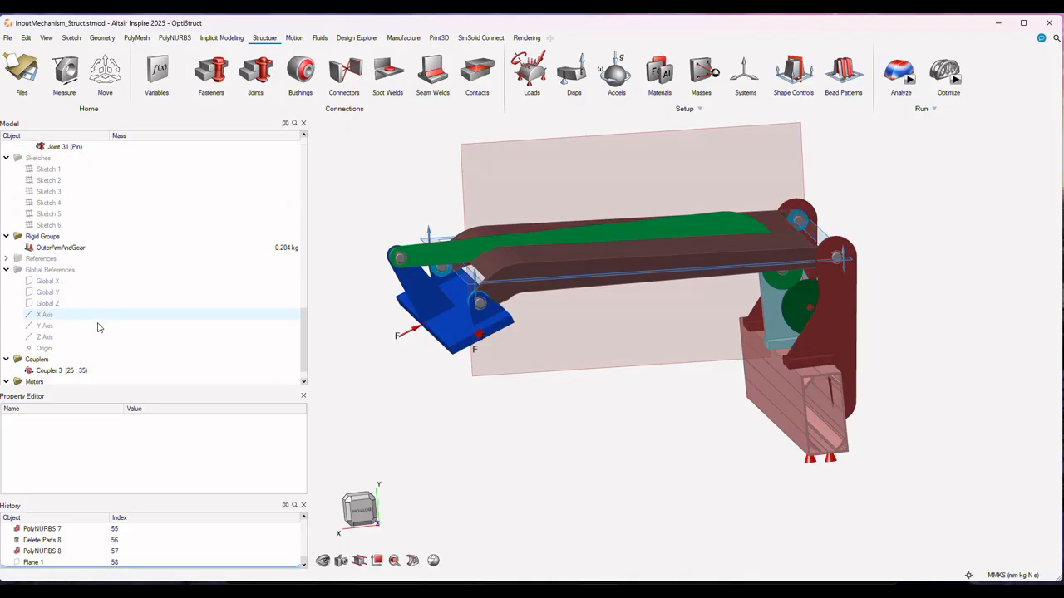
pyautogui.moveTo(713, 460)
pyautogui.mouseDown(button='right')
pyautogui.moveTo(683, 469)
pyautogui.moveTo(714, 439)
pyautogui.moveTo(736, 462)
pyautogui.mouseUp(button='right')
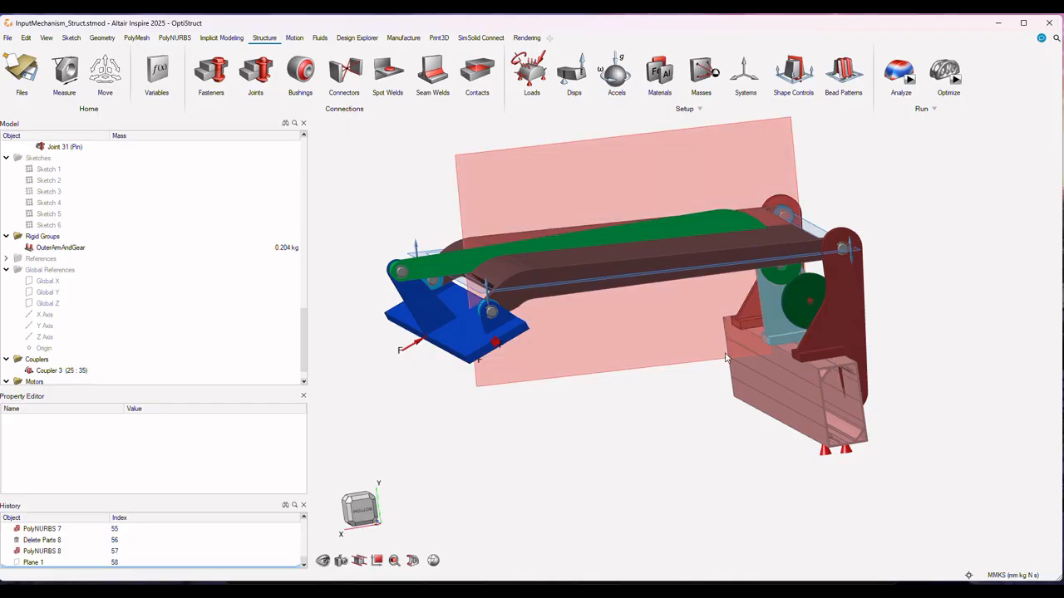
pyautogui.moveTo(726, 357); pyautogui.dragTo(623, 484, button='right')
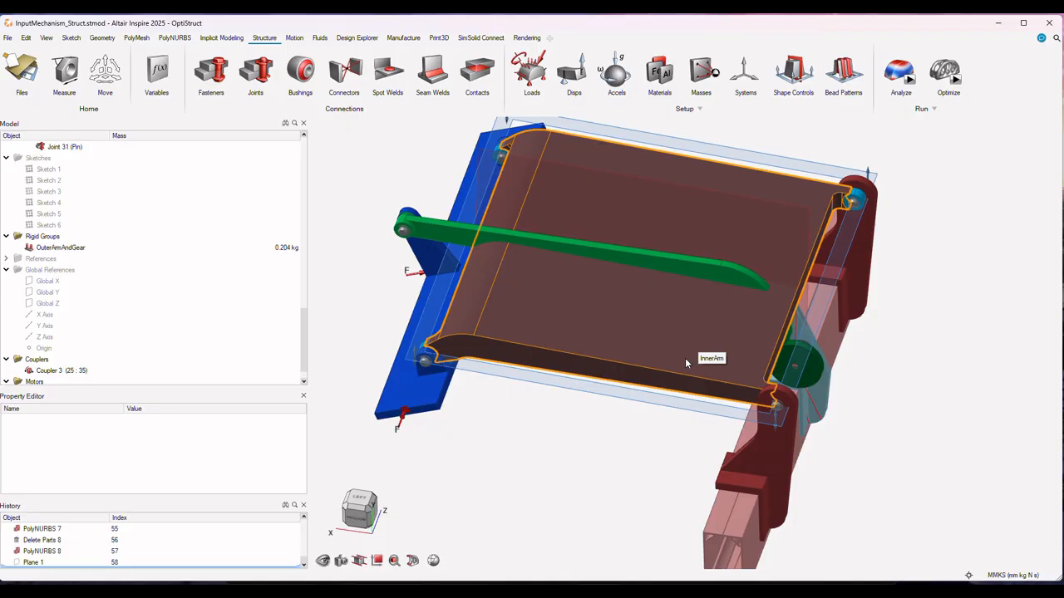
pyautogui.scroll(1, 675, 354)
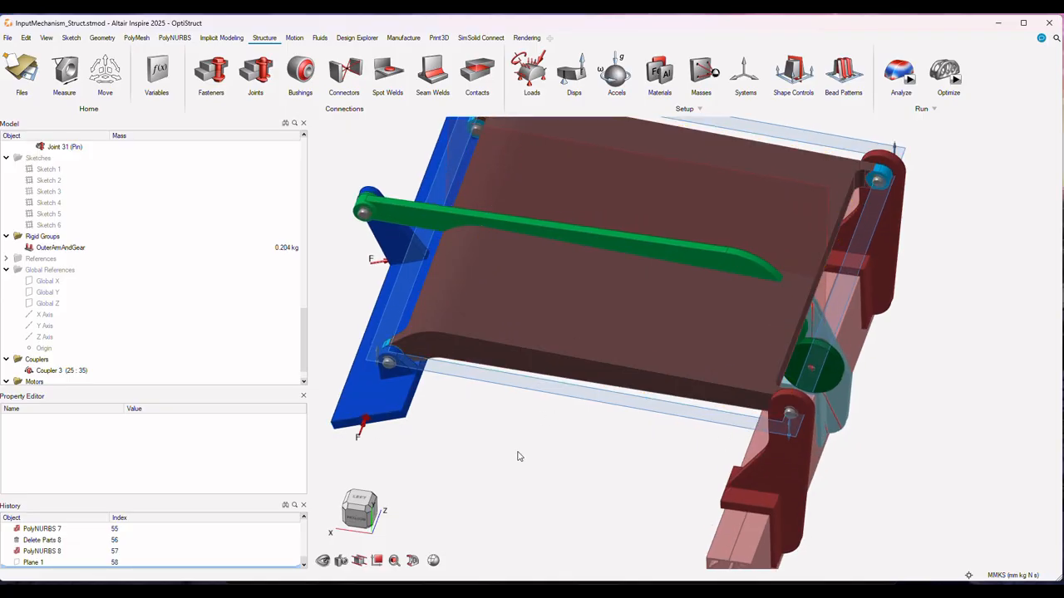
# Isolate the InnerArm together with its corner parts, Part 16, Part 22, Part 23 and Part 24, hiding everything else.
pyautogui.press('a')
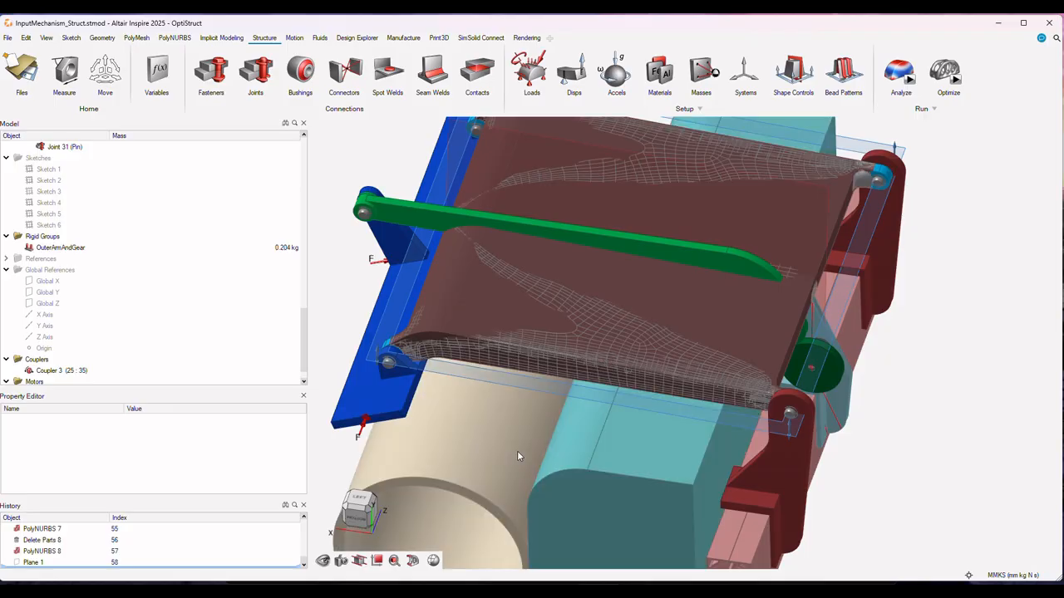
pyautogui.press('a')
pyautogui.scroll(6, 90, 281)
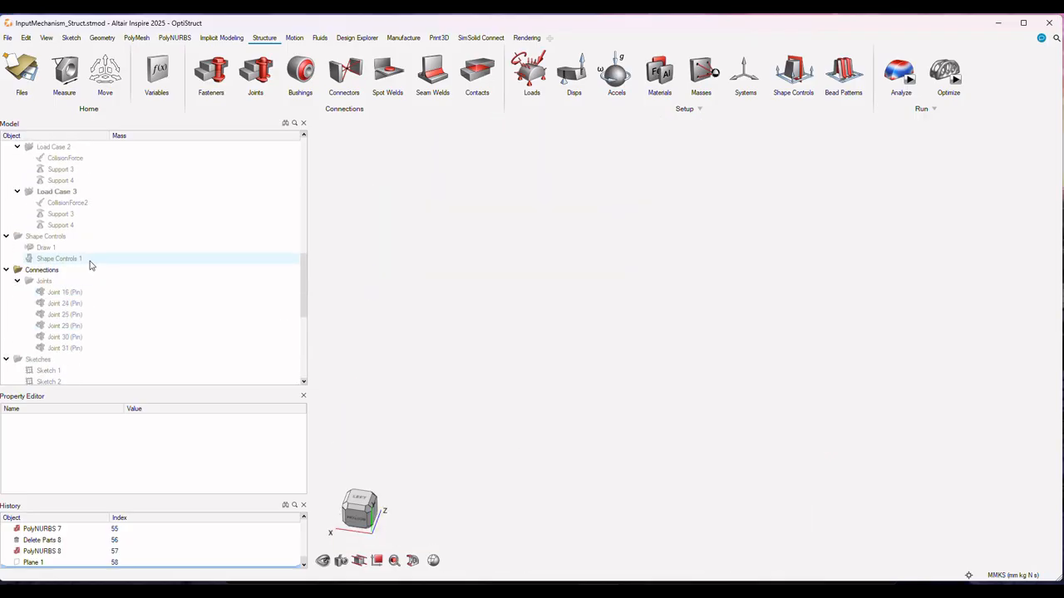
pyautogui.scroll(9, 90, 265)
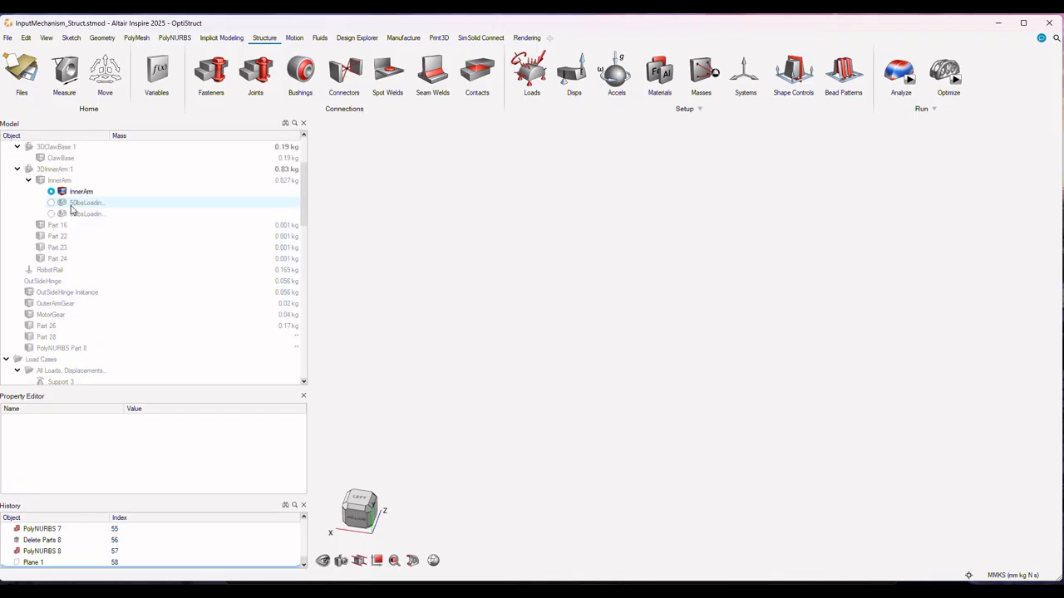
pyautogui.click(39, 179)
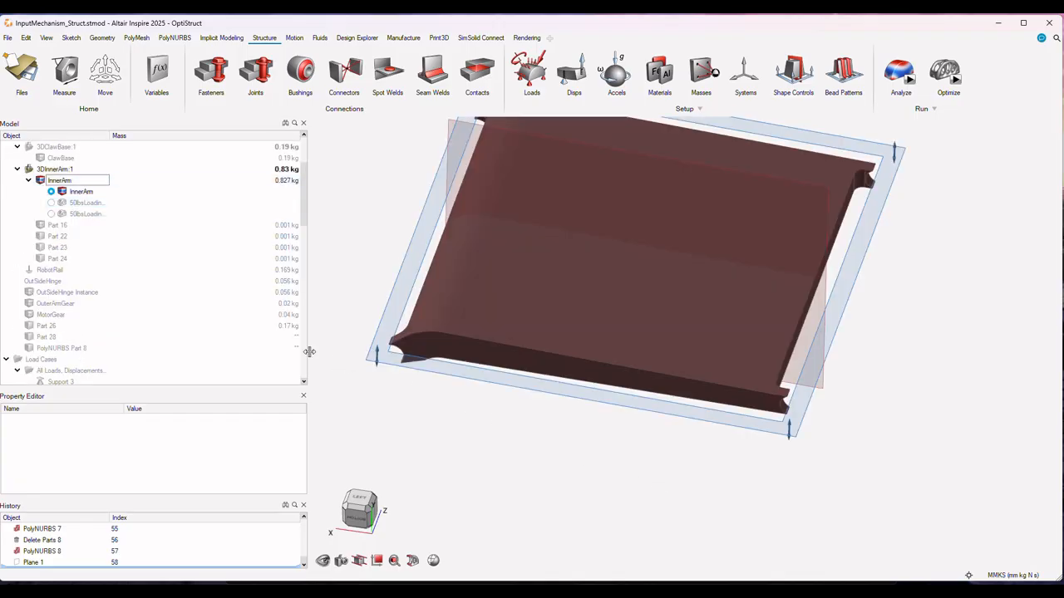
pyautogui.click(39, 259)
pyautogui.click(40, 246)
pyautogui.click(40, 236)
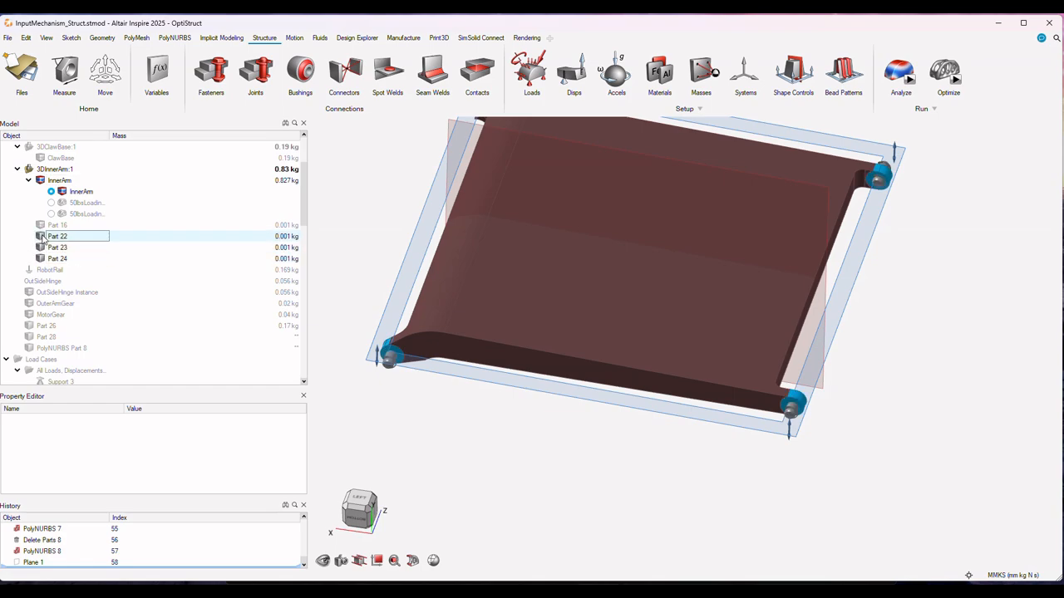
pyautogui.click(40, 224)
# Examine the isolated InnerArm's side profile and the pinned corner at its curved end.
pyautogui.scroll(5, 466, 363)
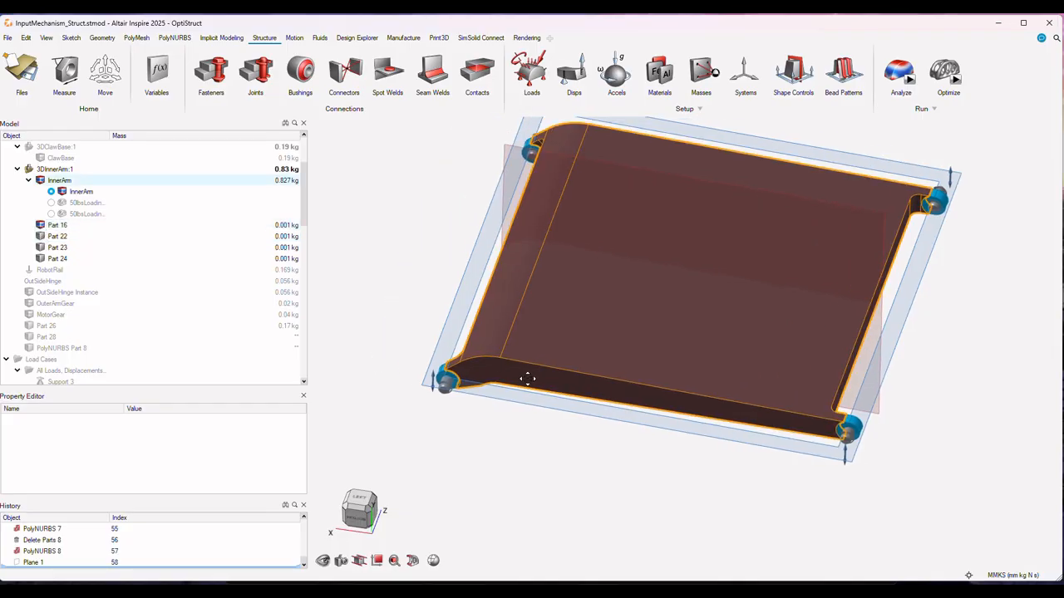
pyautogui.scroll(2, 569, 335)
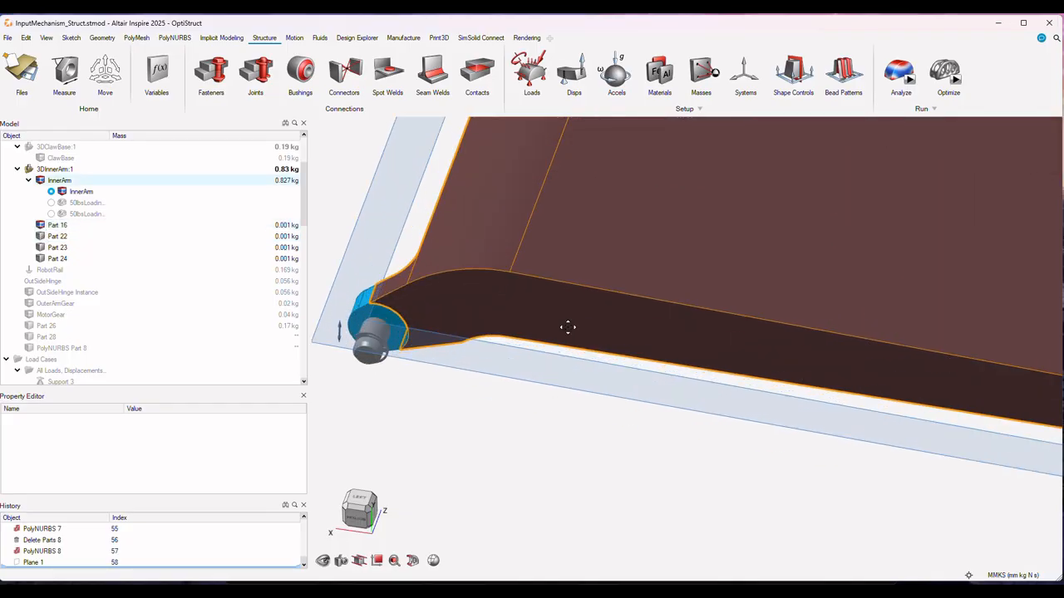
pyautogui.moveTo(567, 328); pyautogui.dragTo(761, 393, button='right')
pyautogui.moveTo(759, 392); pyautogui.dragTo(646, 223, button='middle')
pyautogui.scroll(-4, 646, 223)
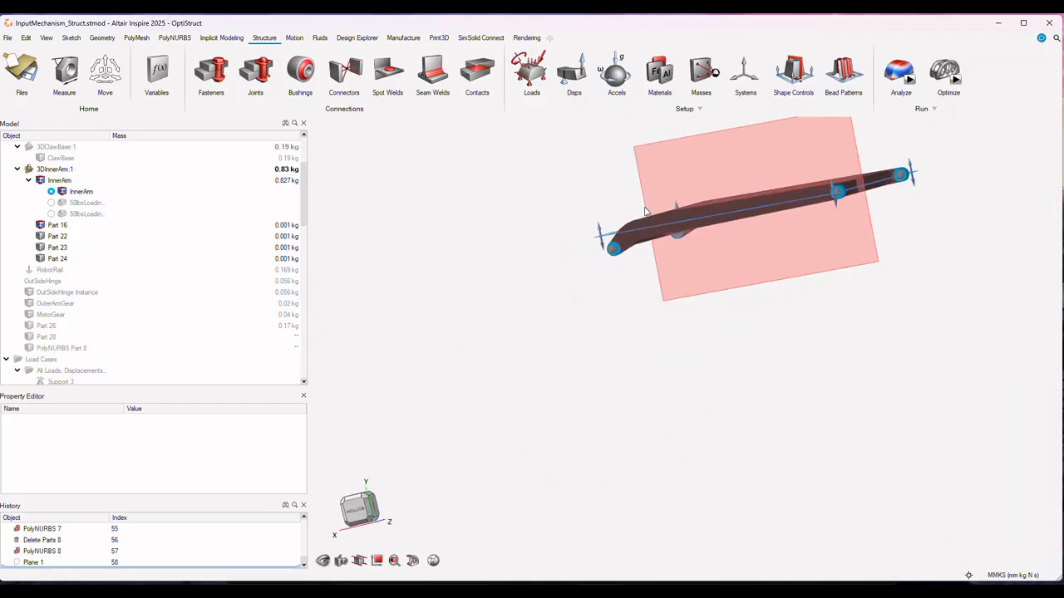
pyautogui.scroll(5, 608, 240)
pyautogui.scroll(8, 607, 240)
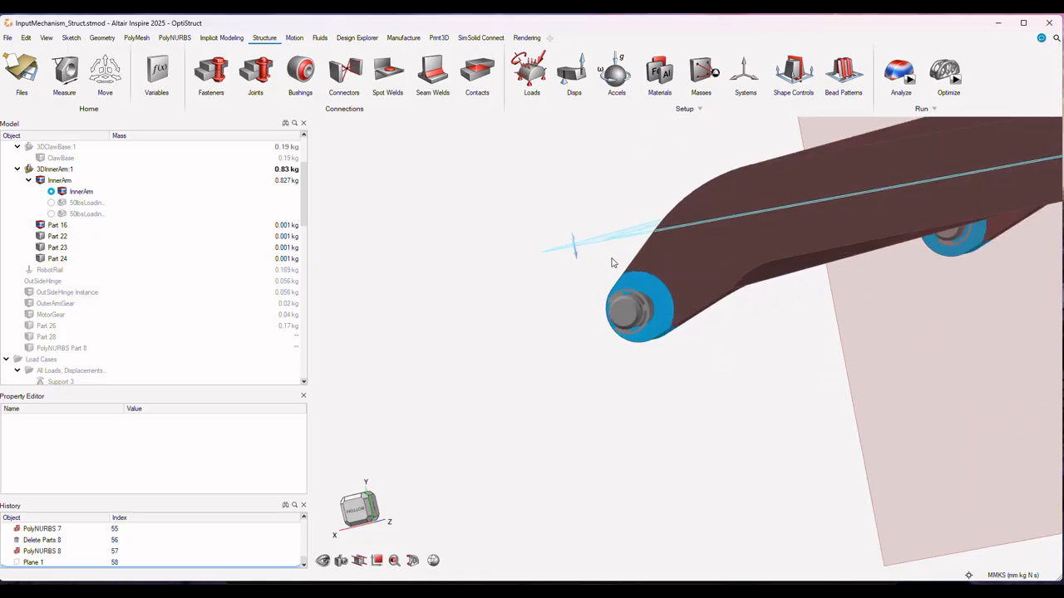
# Inspect Part 22 around its pin and how it meets the InnerArm's corner.
pyautogui.moveTo(700, 314); pyautogui.dragTo(884, 338, button='right')
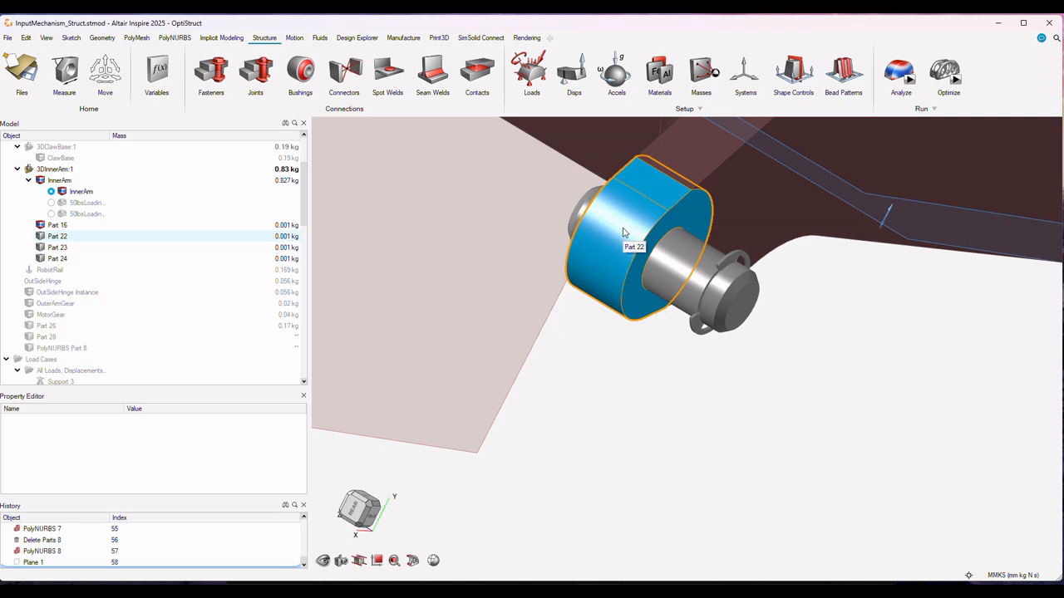
pyautogui.scroll(-1, 624, 232)
pyautogui.scroll(-3, 624, 232)
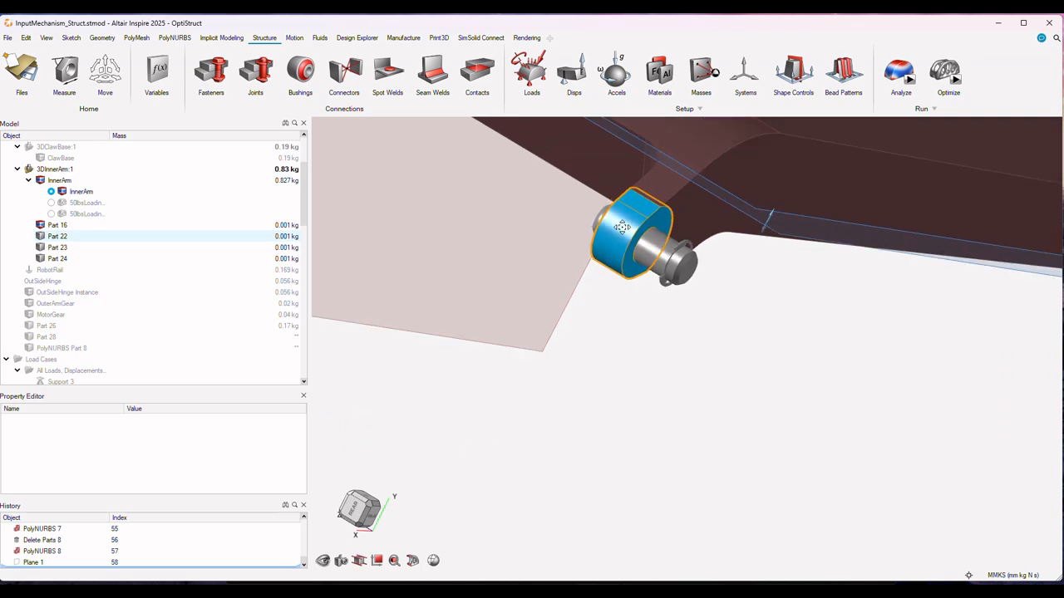
pyautogui.moveTo(624, 233); pyautogui.dragTo(637, 405, button='right')
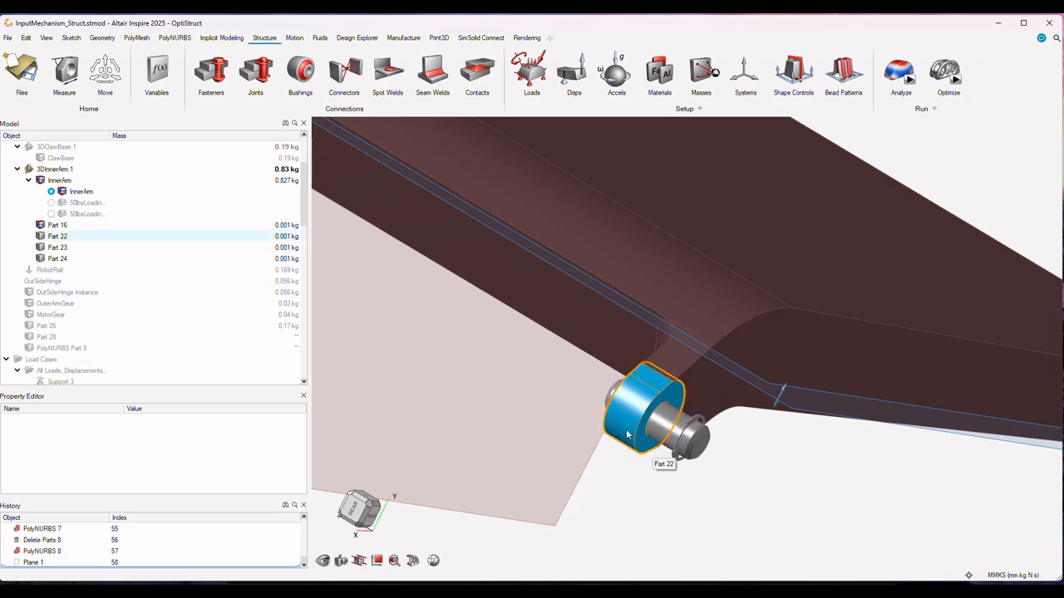
pyautogui.scroll(-1, 628, 434)
pyautogui.scroll(-1, 627, 434)
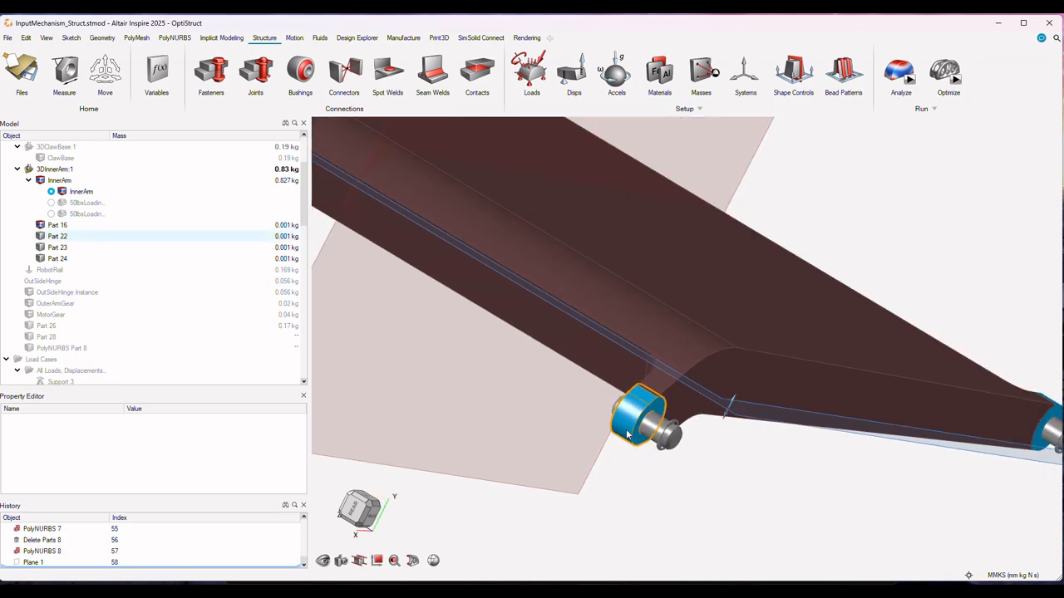
pyautogui.moveTo(628, 434); pyautogui.dragTo(652, 449, button='right')
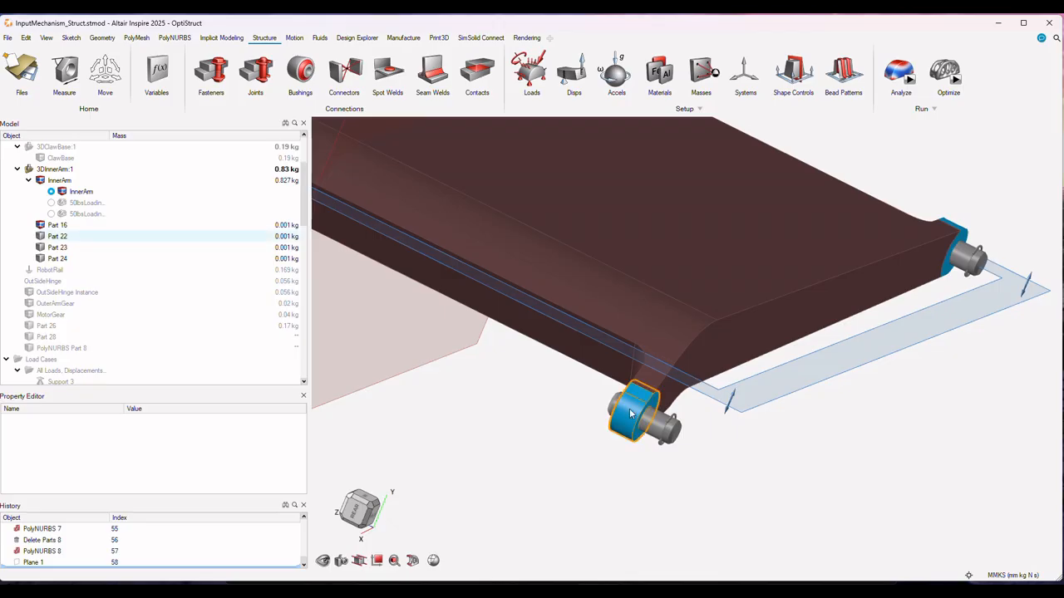
pyautogui.scroll(2, 630, 408)
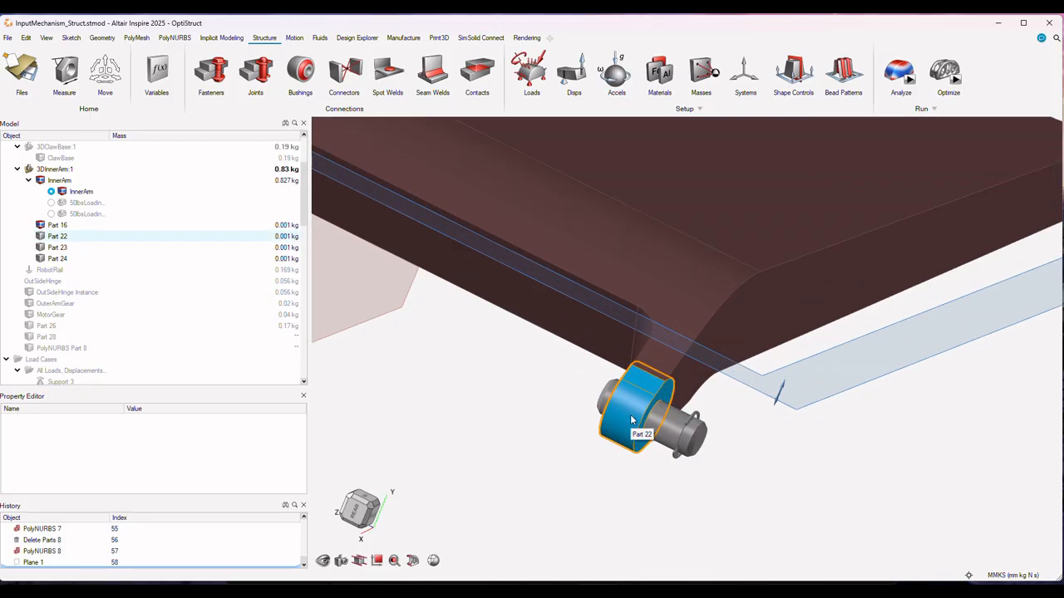
pyautogui.scroll(-3, 630, 420)
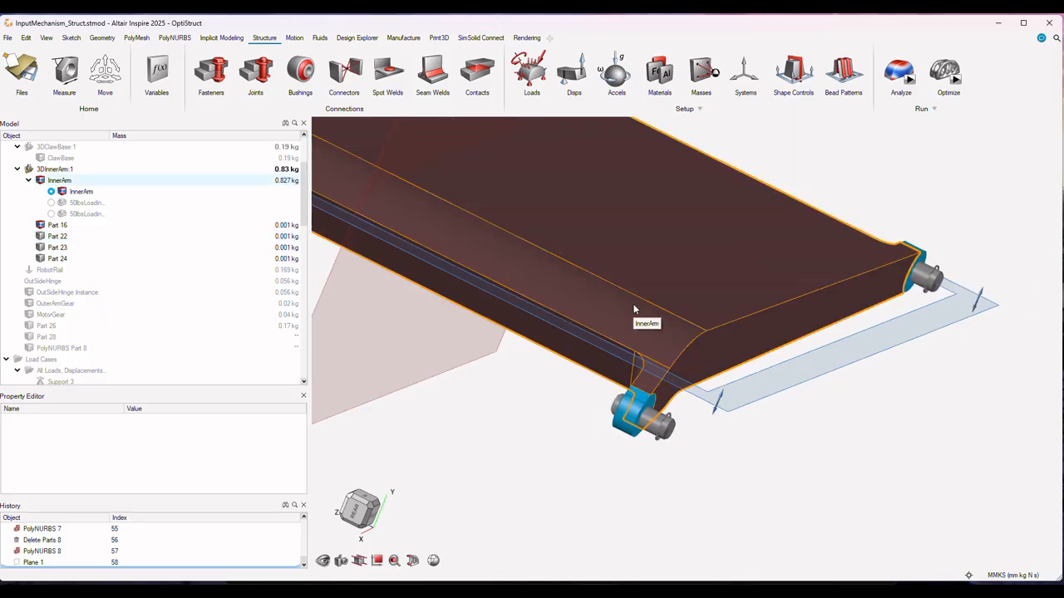
# Examine the whole InnerArm with its shape control planes, including its curved end in side view.
pyautogui.moveTo(633, 309); pyautogui.dragTo(562, 322, button='right')
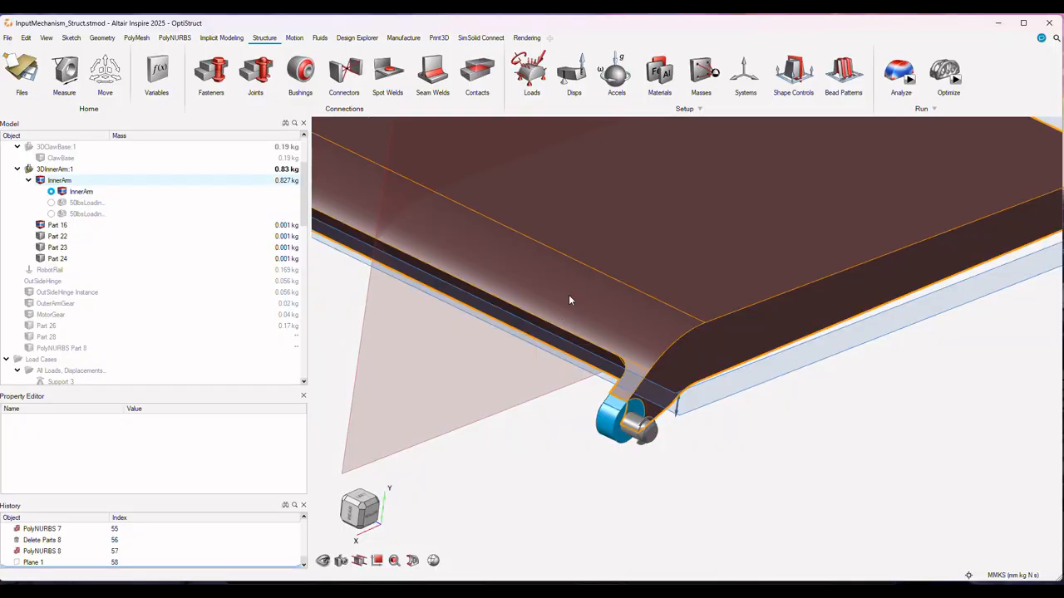
pyautogui.scroll(-3, 570, 297)
pyautogui.moveTo(559, 241); pyautogui.dragTo(680, 342, button='right')
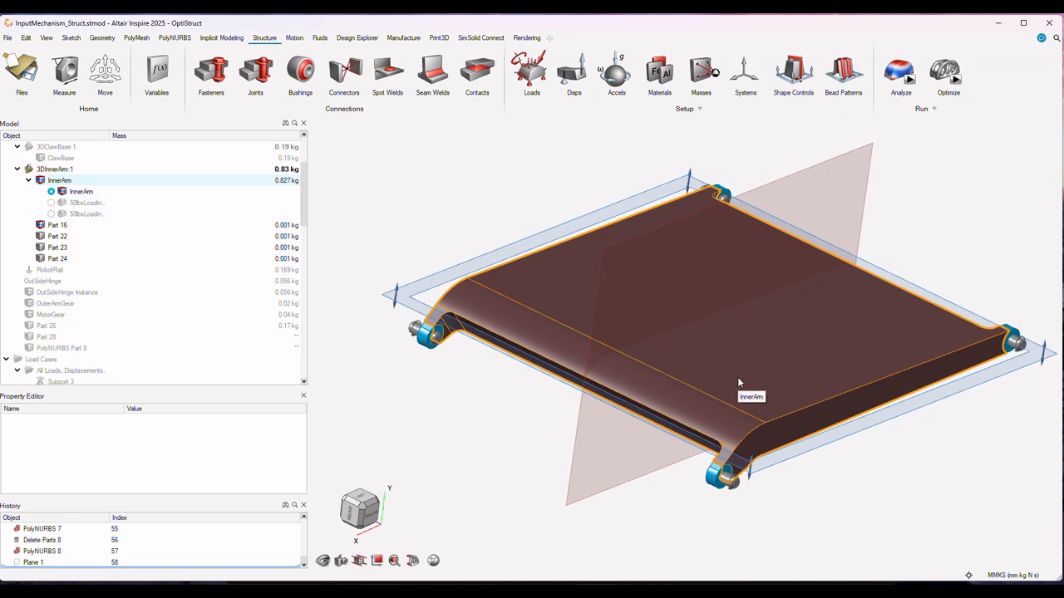
pyautogui.moveTo(737, 377)
pyautogui.mouseDown(button='right')
pyautogui.moveTo(731, 385)
pyautogui.moveTo(737, 375)
pyautogui.moveTo(753, 381)
pyautogui.mouseUp(button='right')
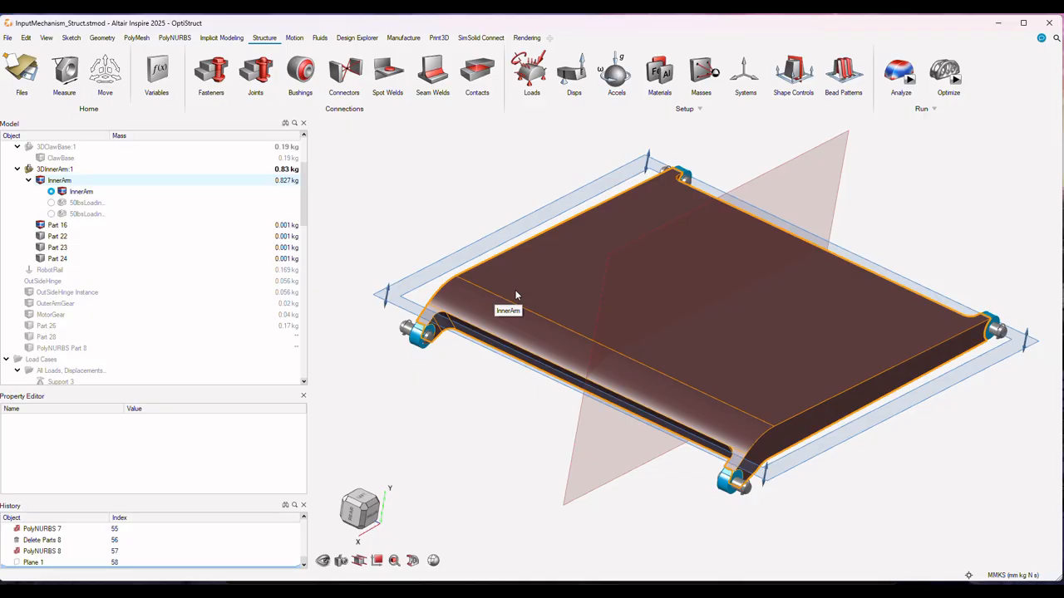
pyautogui.moveTo(515, 293); pyautogui.dragTo(542, 238, button='middle')
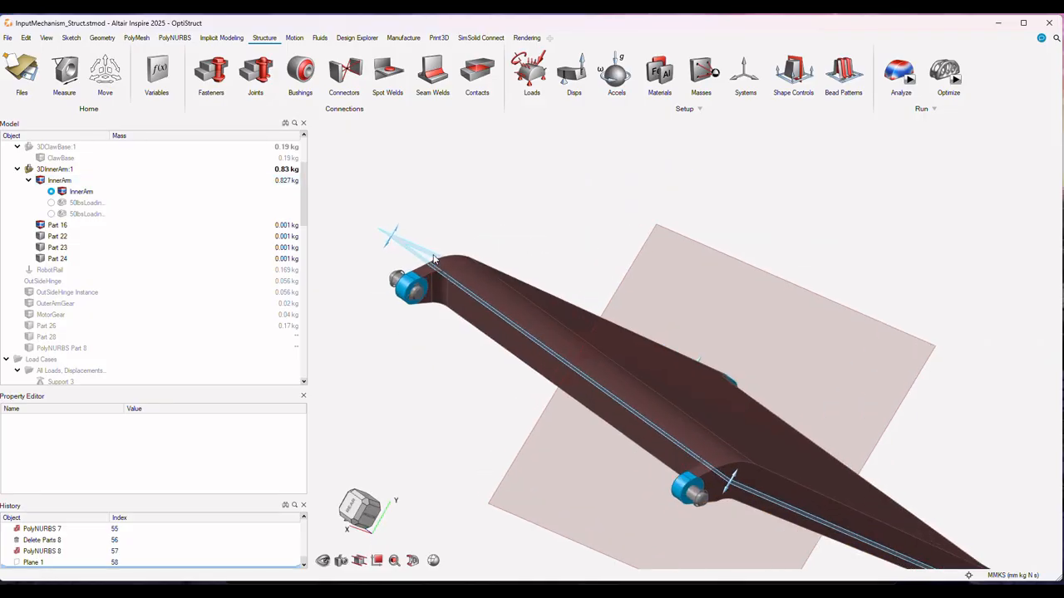
pyautogui.scroll(2, 433, 260)
pyautogui.moveTo(432, 256); pyautogui.dragTo(333, 227, button='middle')
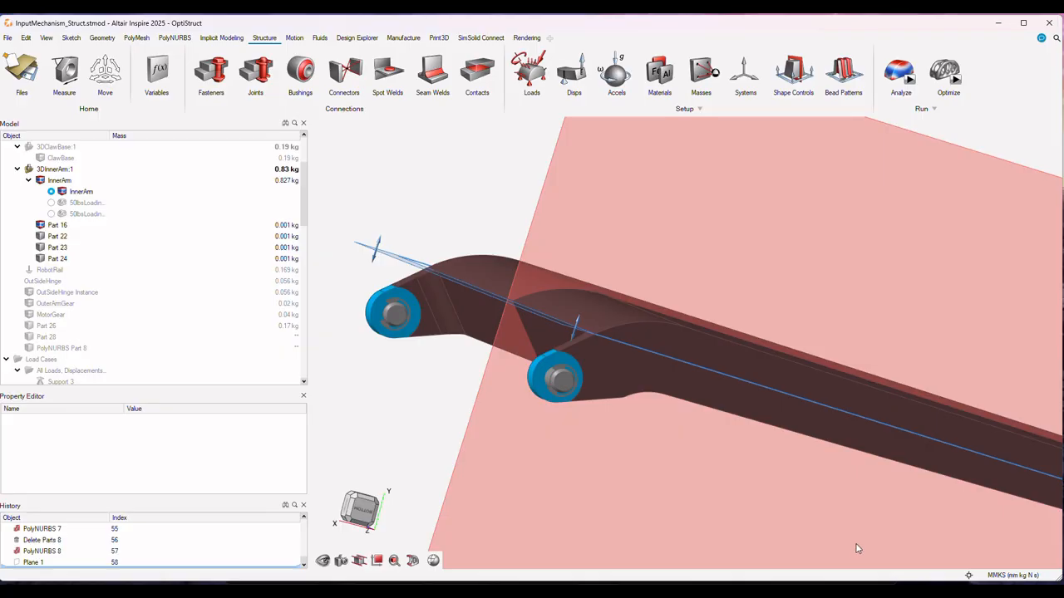
# Examine the InnerArm's full side profile from its curved end to the pin at its straight end.
pyautogui.scroll(2, 861, 474)
pyautogui.scroll(-3, 864, 456)
pyautogui.scroll(-5, 861, 433)
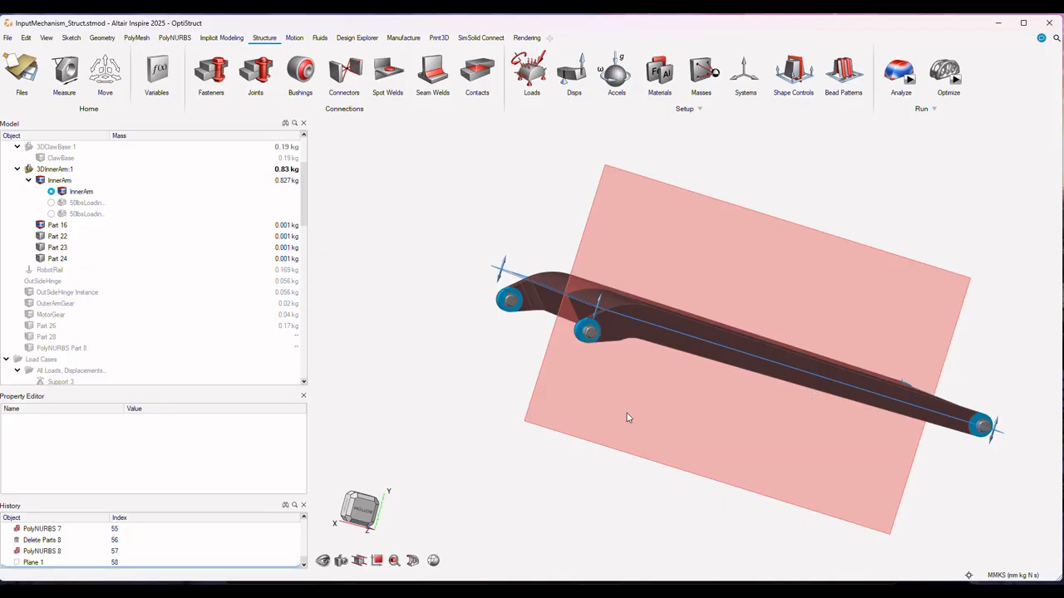
pyautogui.moveTo(513, 359); pyautogui.dragTo(636, 388, button='right')
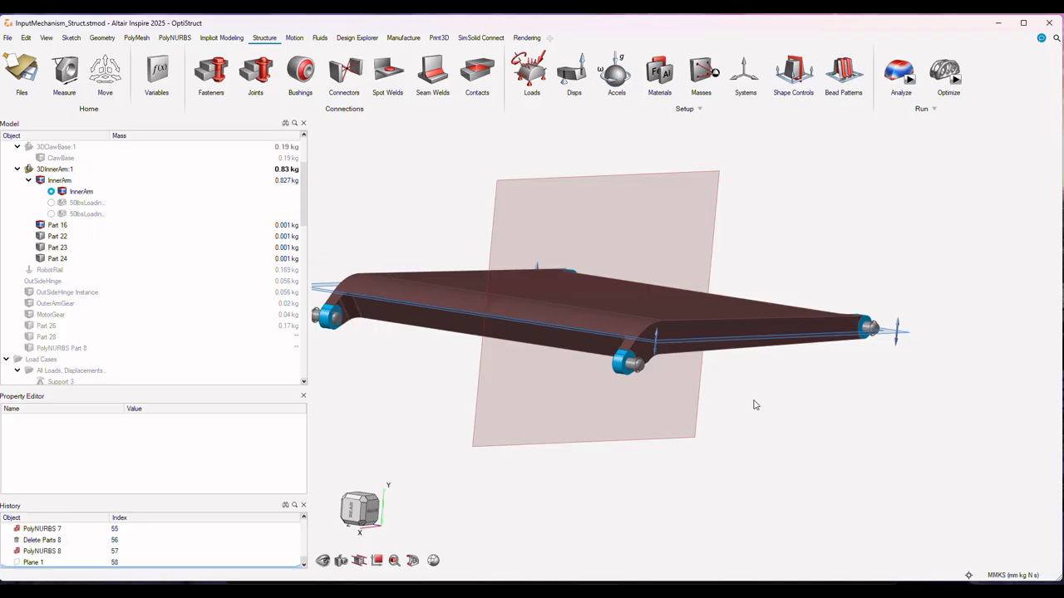
pyautogui.click(379, 517)
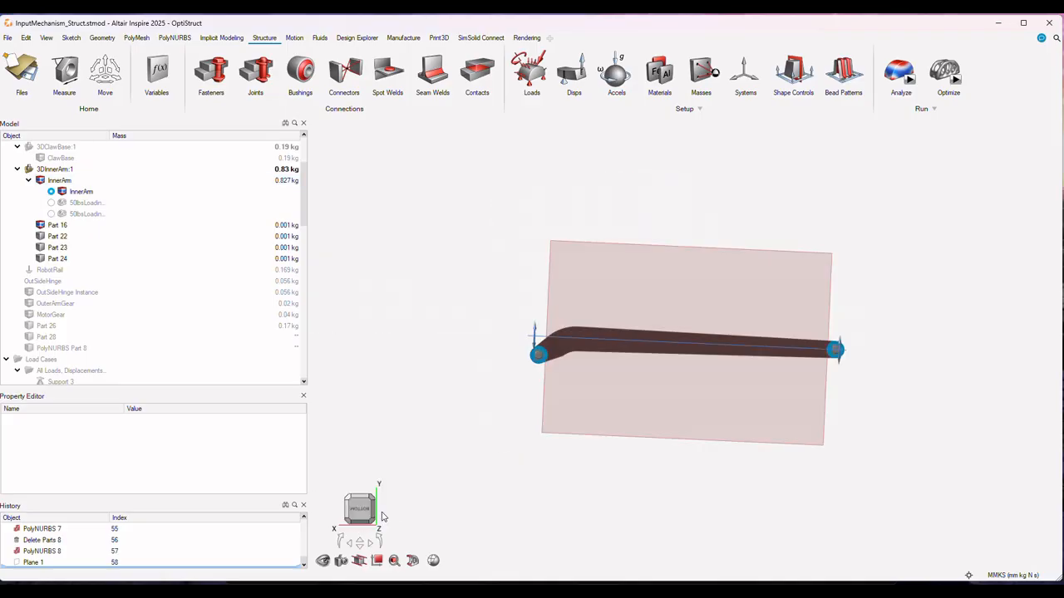
pyautogui.scroll(3, 775, 343)
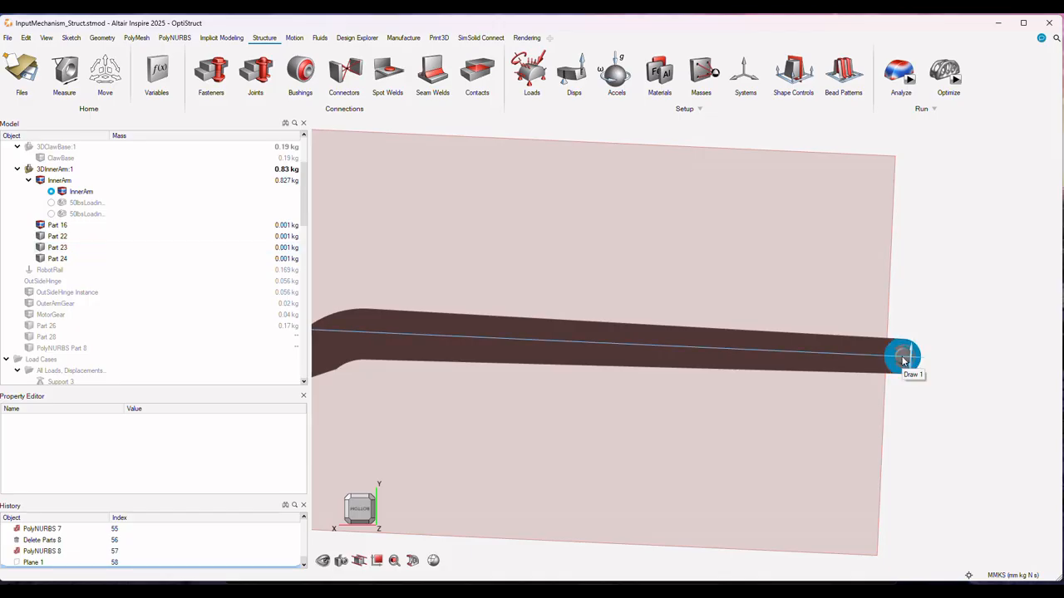
pyautogui.scroll(-1, 904, 359)
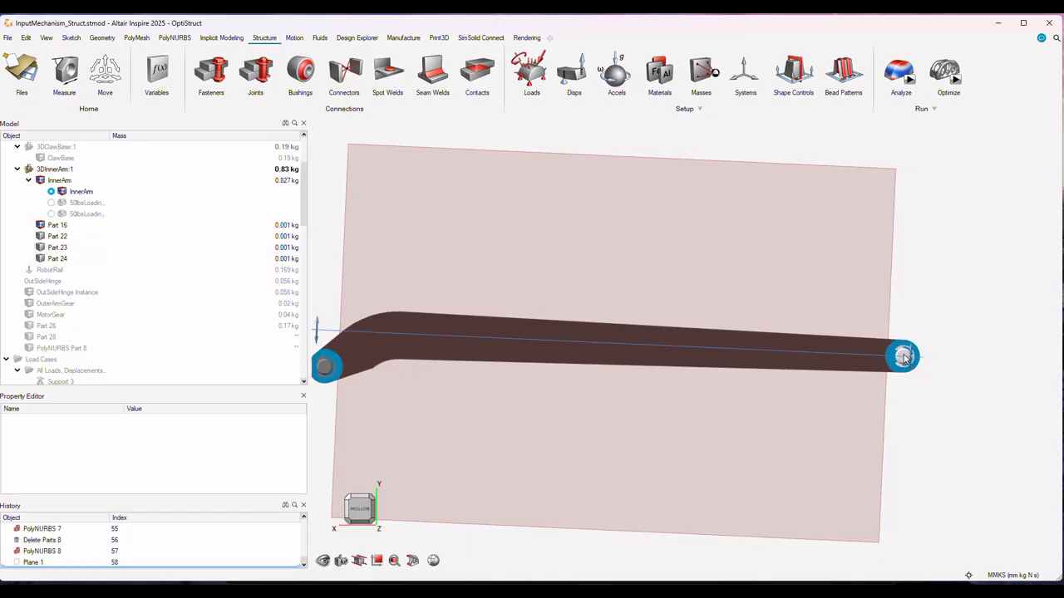
pyautogui.scroll(-3, 903, 358)
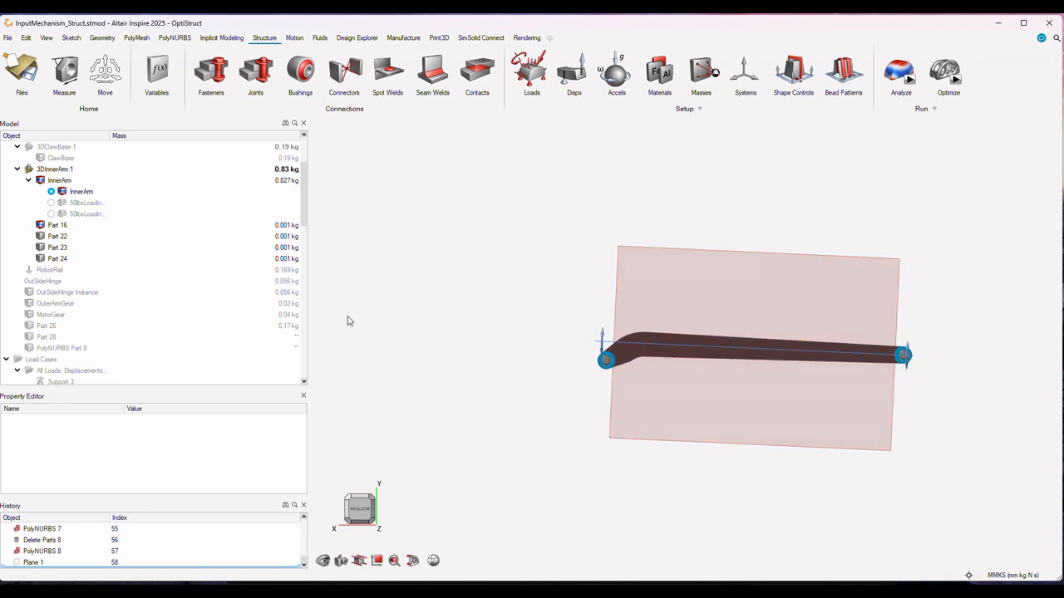
# Inspect the InnerArm's broad face, its symmetry plane and the draw direction plane from several angles.
pyautogui.moveTo(349, 321); pyautogui.dragTo(598, 370, button='right')
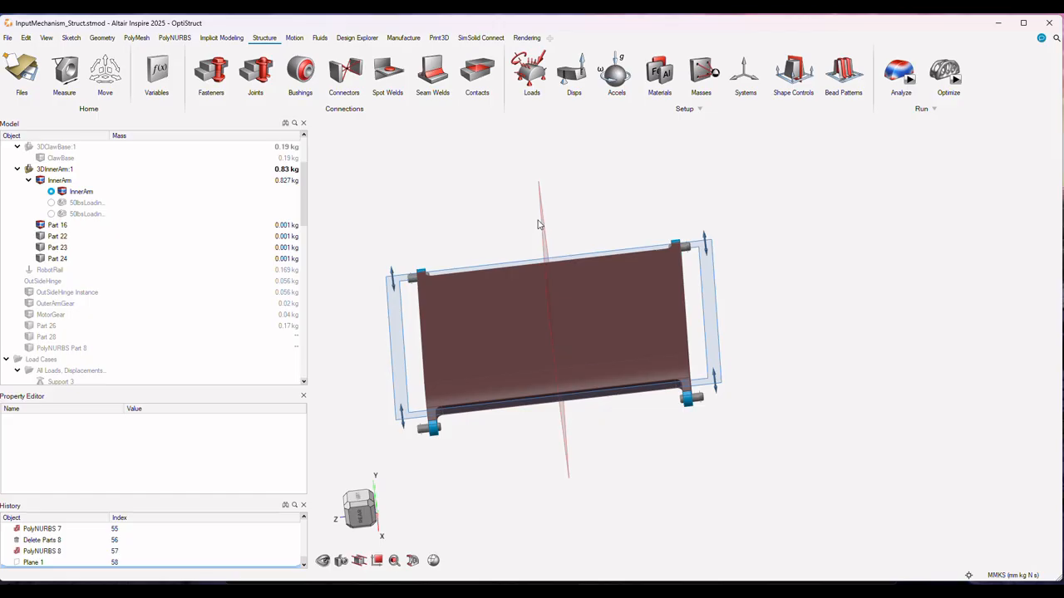
pyautogui.scroll(-1, 547, 238)
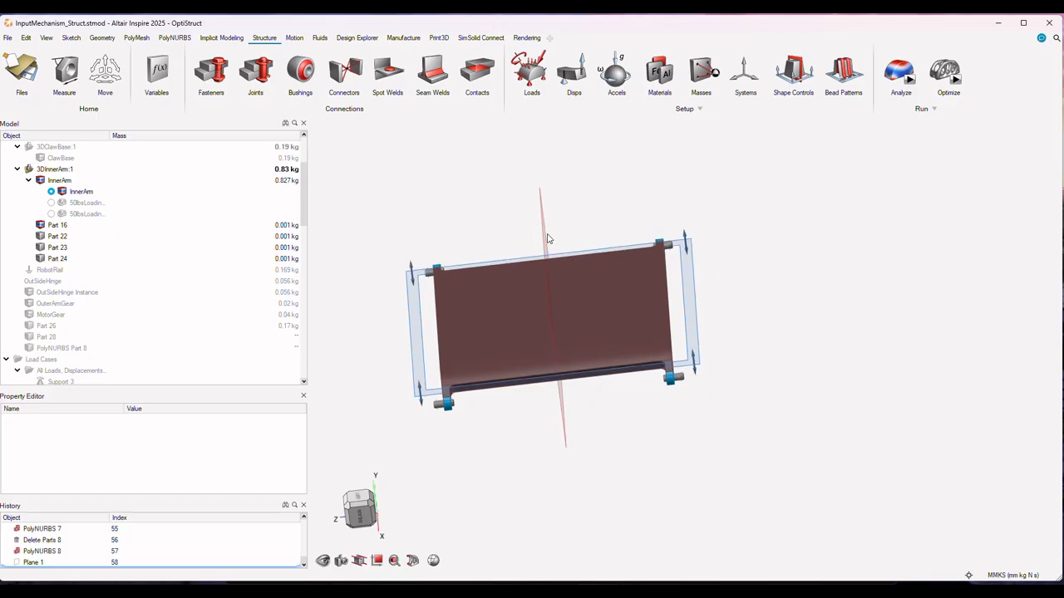
pyautogui.scroll(-2, 548, 239)
pyautogui.moveTo(548, 239)
pyautogui.mouseDown(button='middle')
pyautogui.moveTo(579, 257)
pyautogui.moveTo(524, 280)
pyautogui.moveTo(515, 247)
pyautogui.moveTo(533, 242)
pyautogui.mouseUp(button='middle')
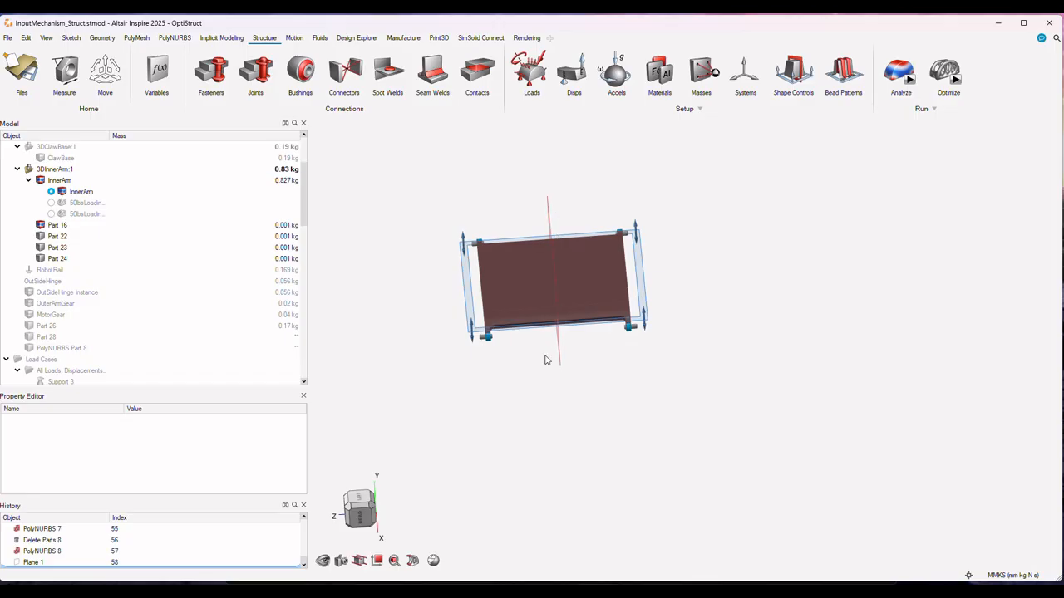
pyautogui.moveTo(565, 452); pyautogui.dragTo(404, 408, button='right')
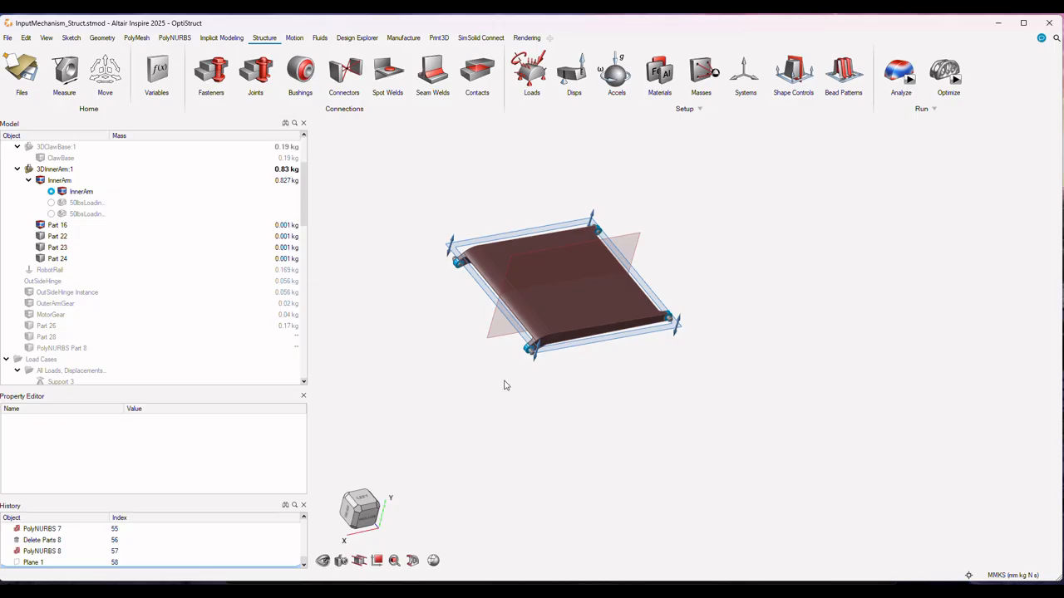
pyautogui.moveTo(537, 273); pyautogui.dragTo(669, 300, button='middle')
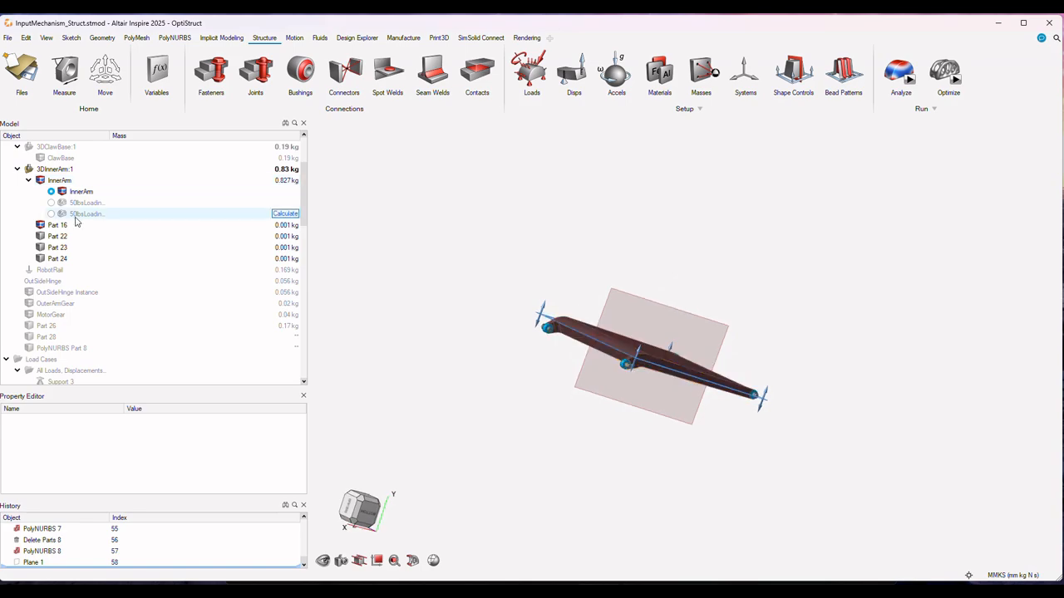
pyautogui.moveTo(647, 201); pyautogui.dragTo(596, 174, button='middle')
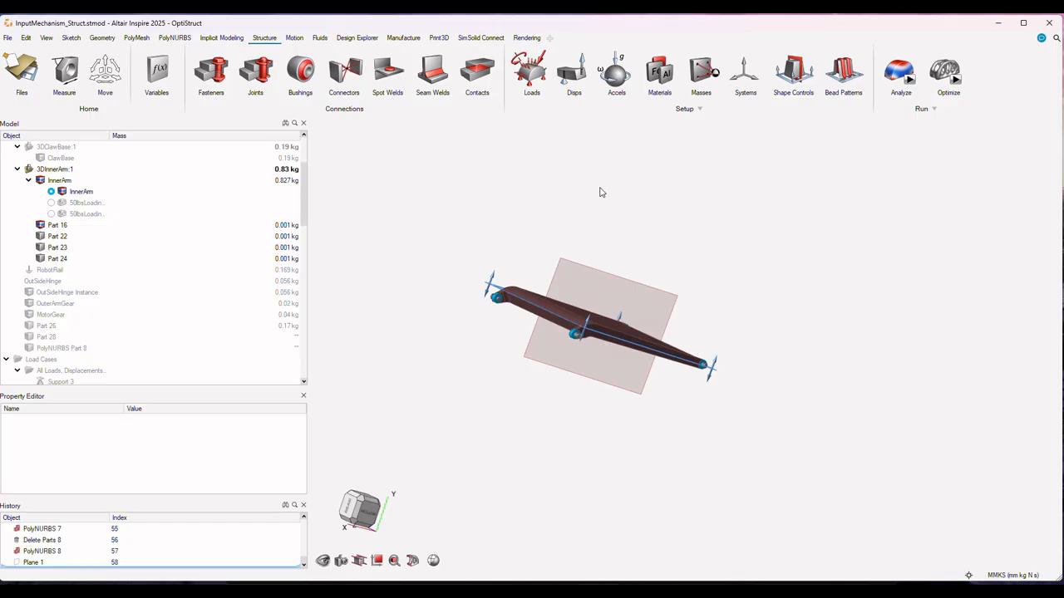
pyautogui.scroll(5, 620, 297)
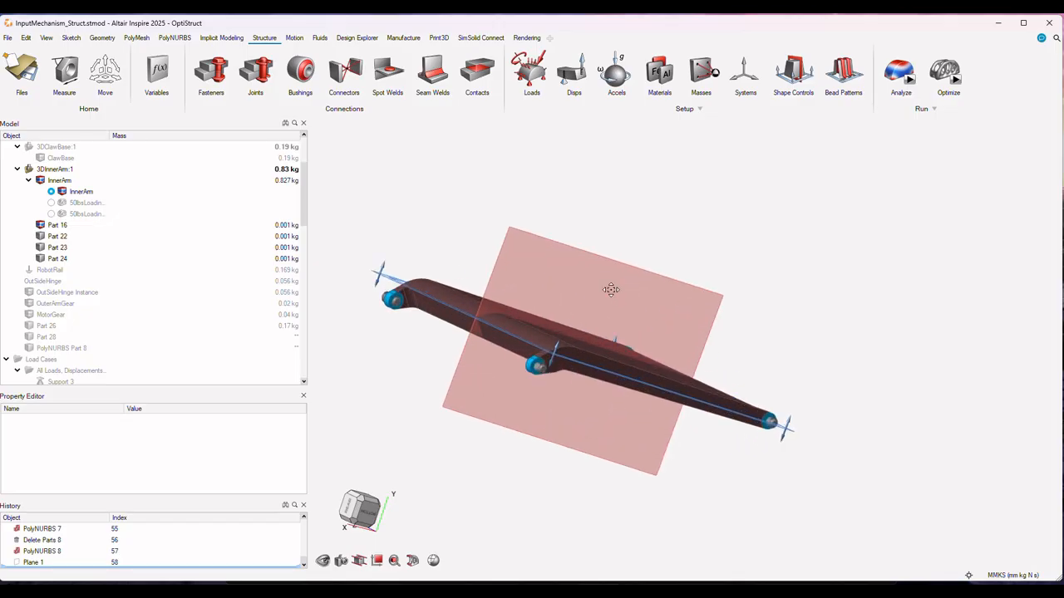
pyautogui.moveTo(611, 289); pyautogui.dragTo(708, 266, button='middle')
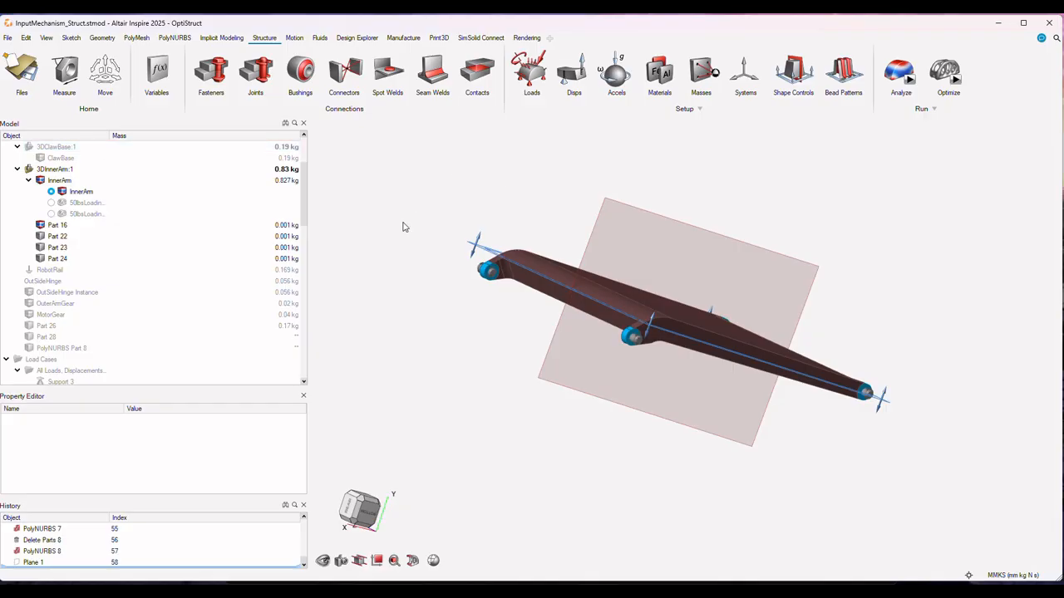
# Show all parts of the mechanism again, then hide PolyNURBS Part 8, Part 28 and Part 26.
pyautogui.press('a')
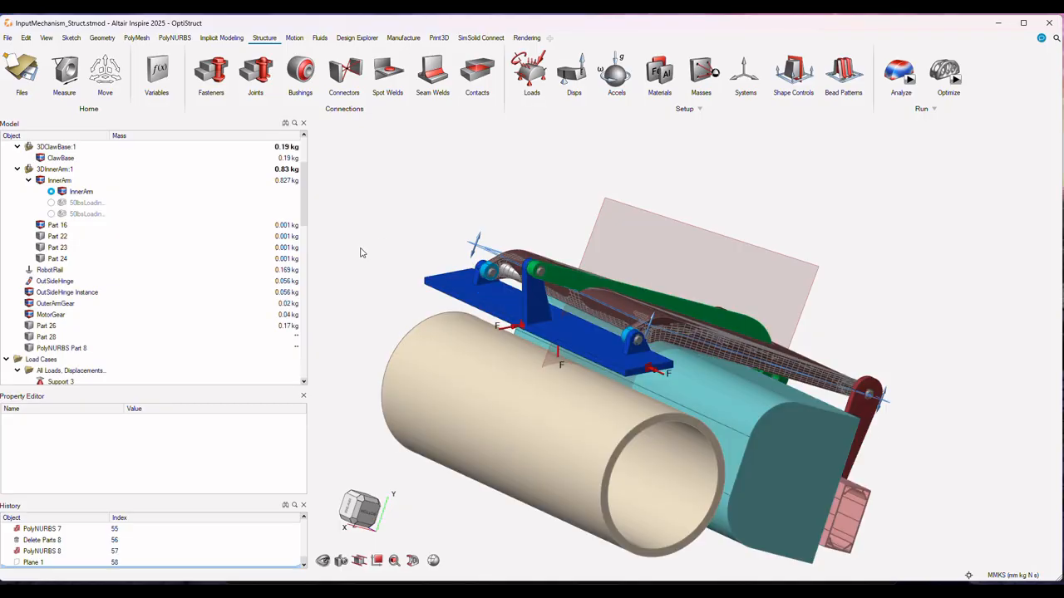
pyautogui.click(30, 349)
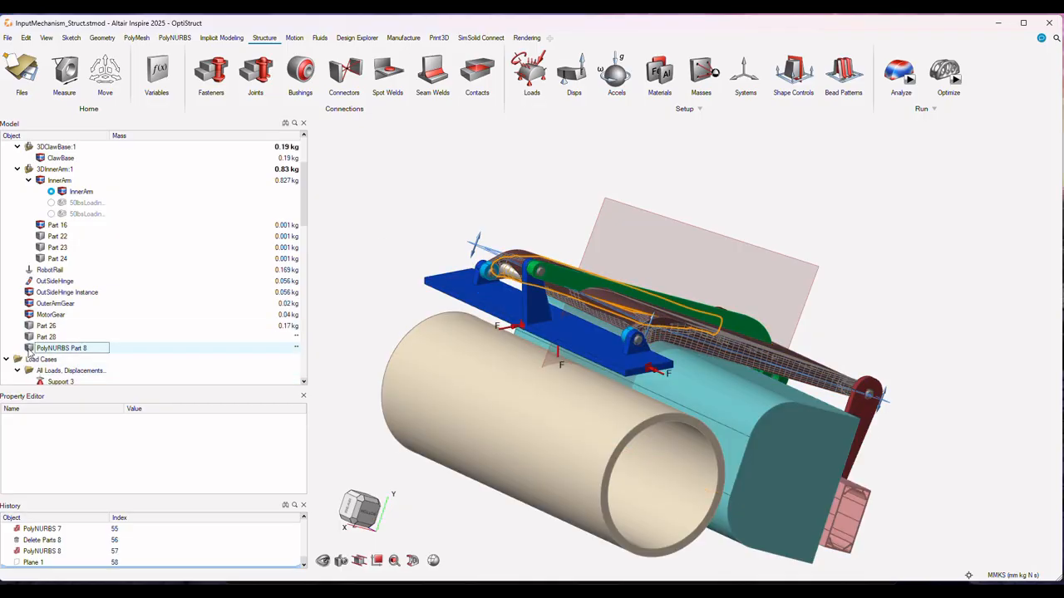
pyautogui.click(30, 338)
pyautogui.click(30, 337)
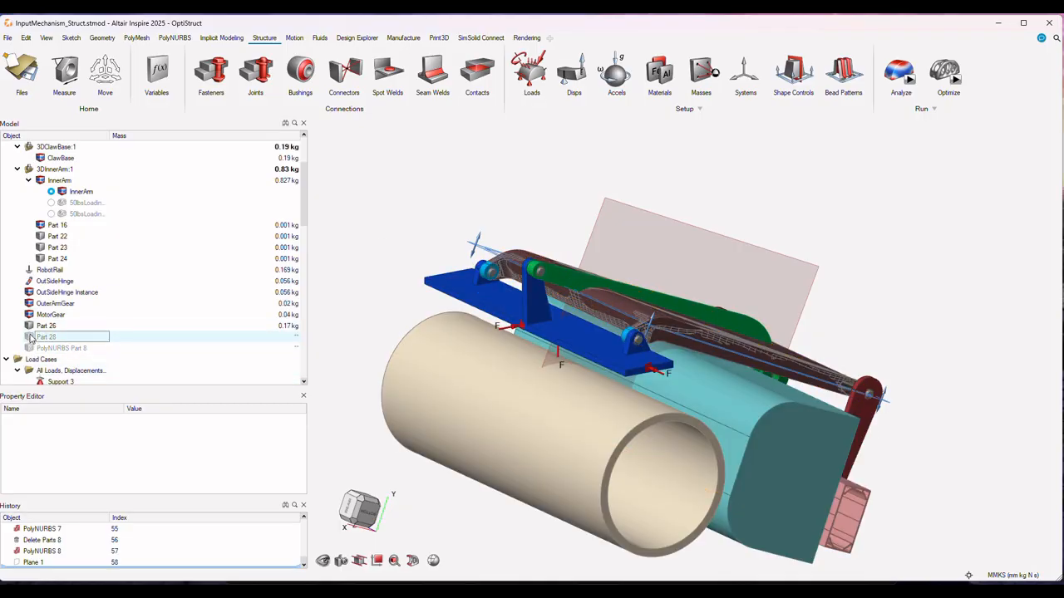
pyautogui.click(29, 326)
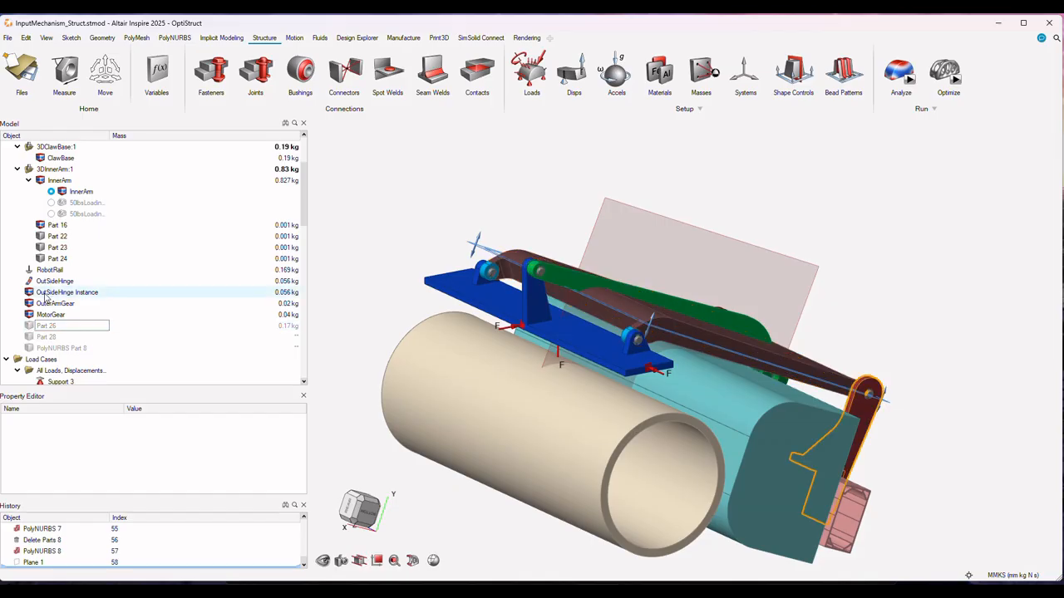
# Hide the Coral and Bumper parts of the InputArm assembly to expose the arm linkage.
pyautogui.moveTo(584, 211); pyautogui.dragTo(638, 155, button='middle')
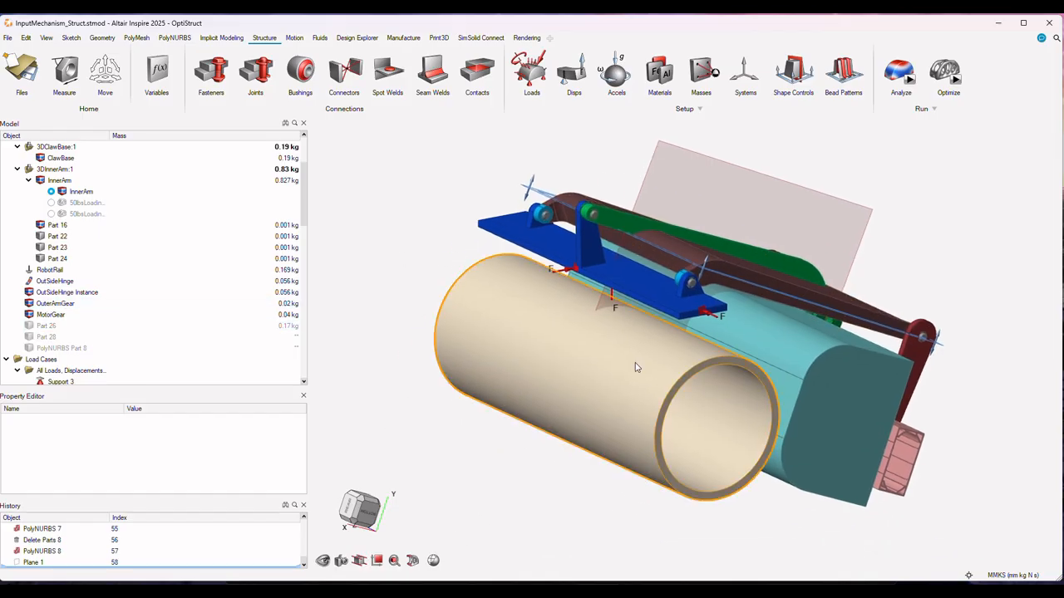
pyautogui.click(641, 420)
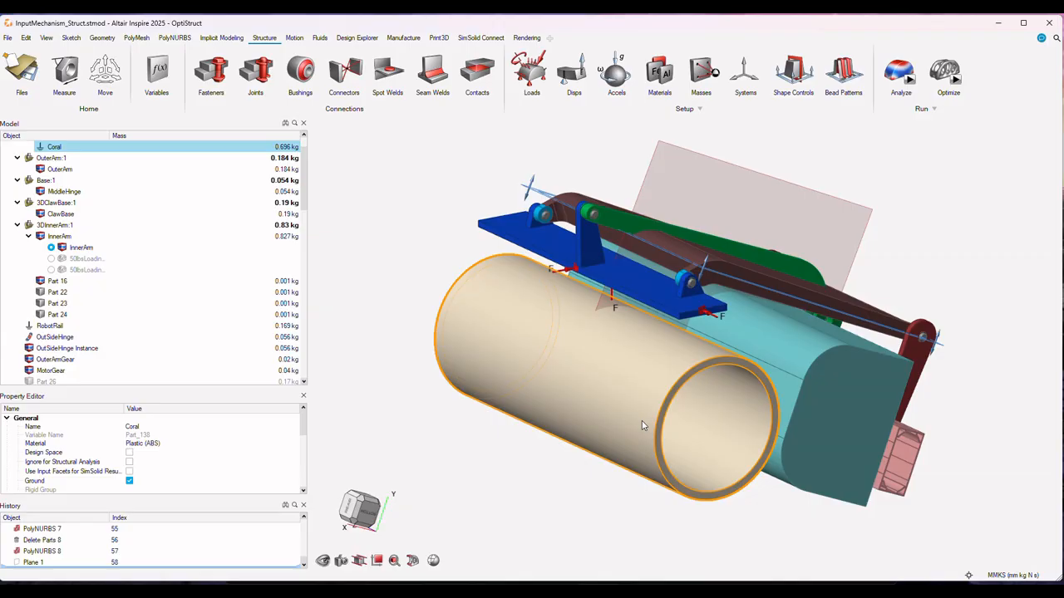
pyautogui.press('h')
pyautogui.moveTo(738, 413); pyautogui.dragTo(685, 394, button='middle')
pyautogui.scroll(1, 186, 326)
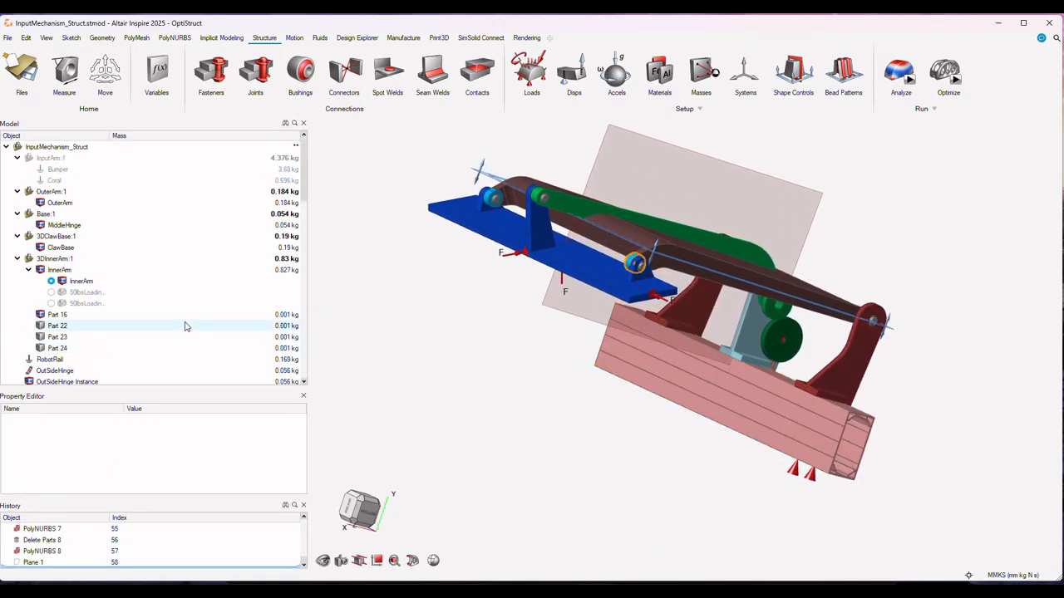
pyautogui.moveTo(601, 401); pyautogui.dragTo(572, 433, button='middle')
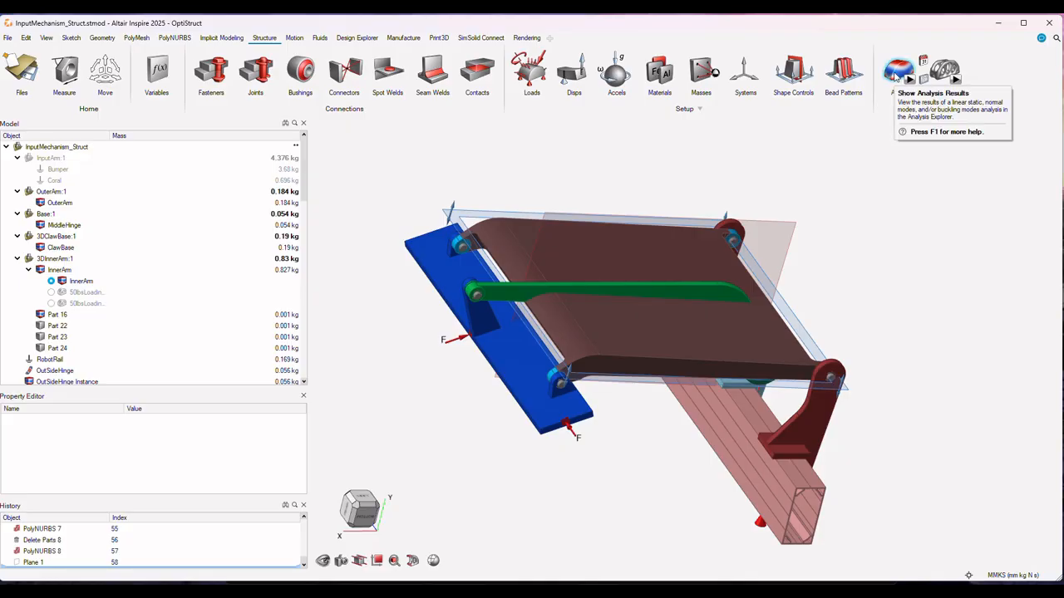
# Check the run status lists for the analysis and optimization runs, closing each list after viewing.
pyautogui.click(923, 80)
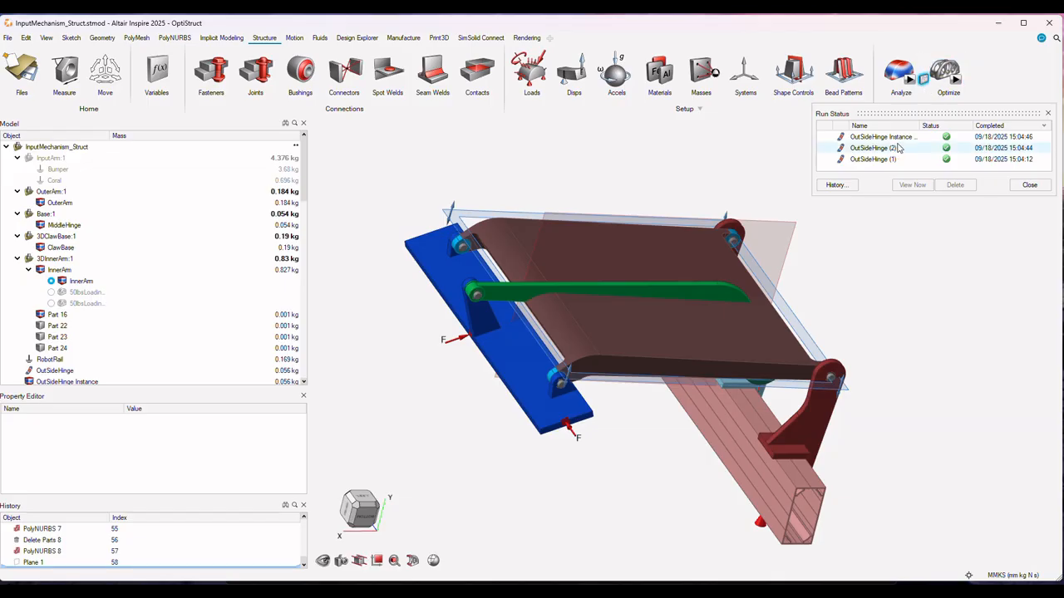
pyautogui.click(924, 82)
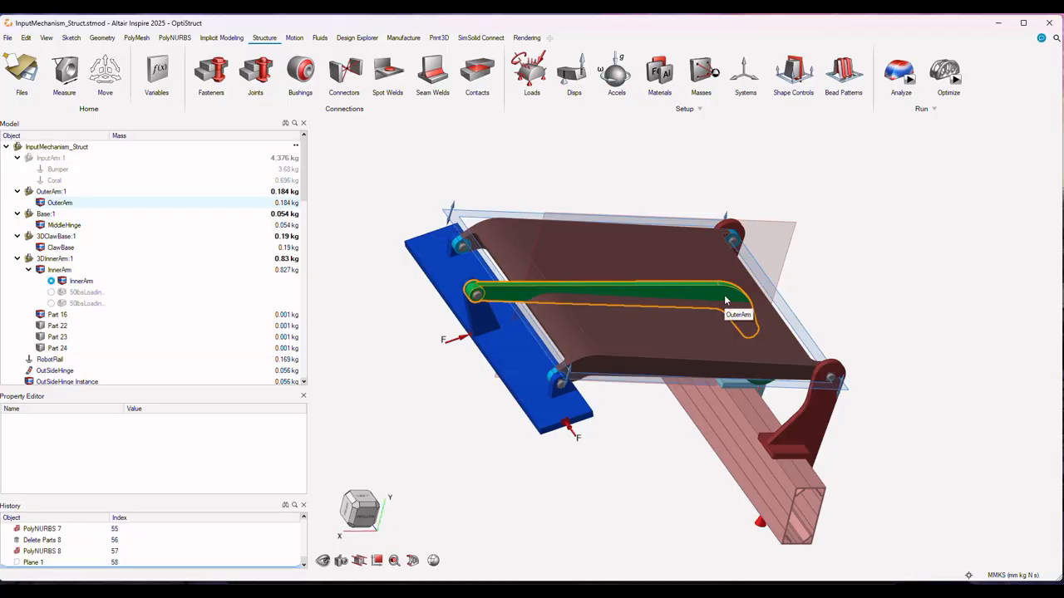
pyautogui.moveTo(800, 440); pyautogui.dragTo(730, 428, button='right')
pyautogui.moveTo(731, 428); pyautogui.dragTo(719, 432, button='middle')
pyautogui.moveTo(624, 346); pyautogui.dragTo(543, 358, button='right')
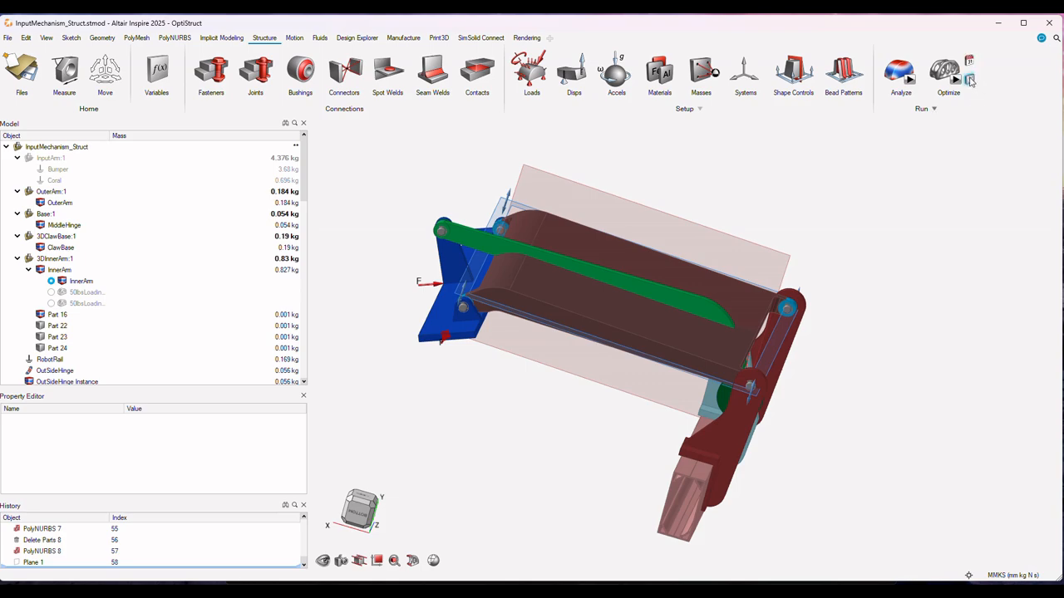
pyautogui.click(969, 79)
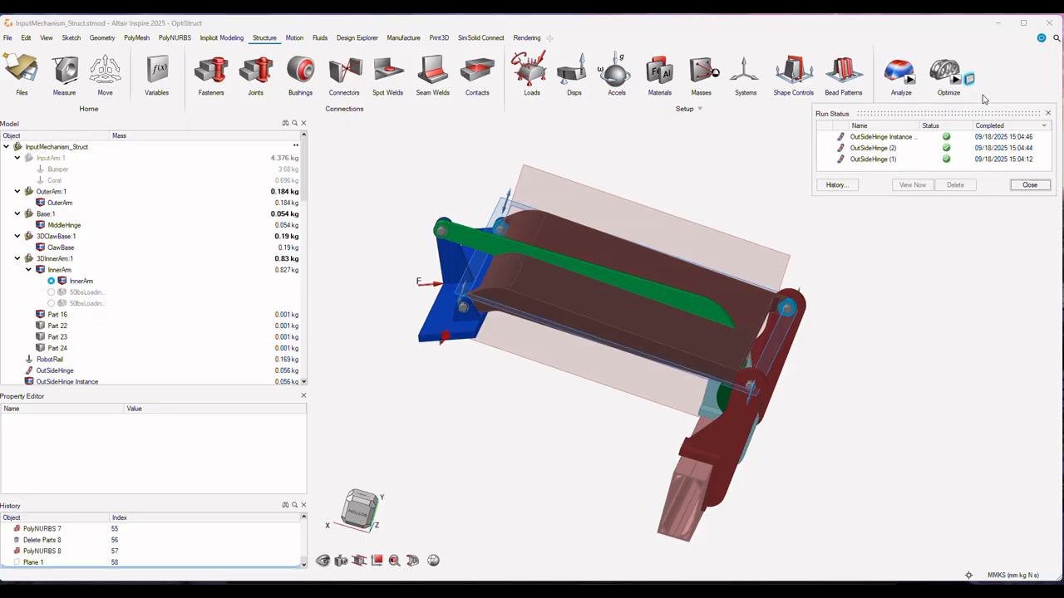
pyautogui.click(1047, 113)
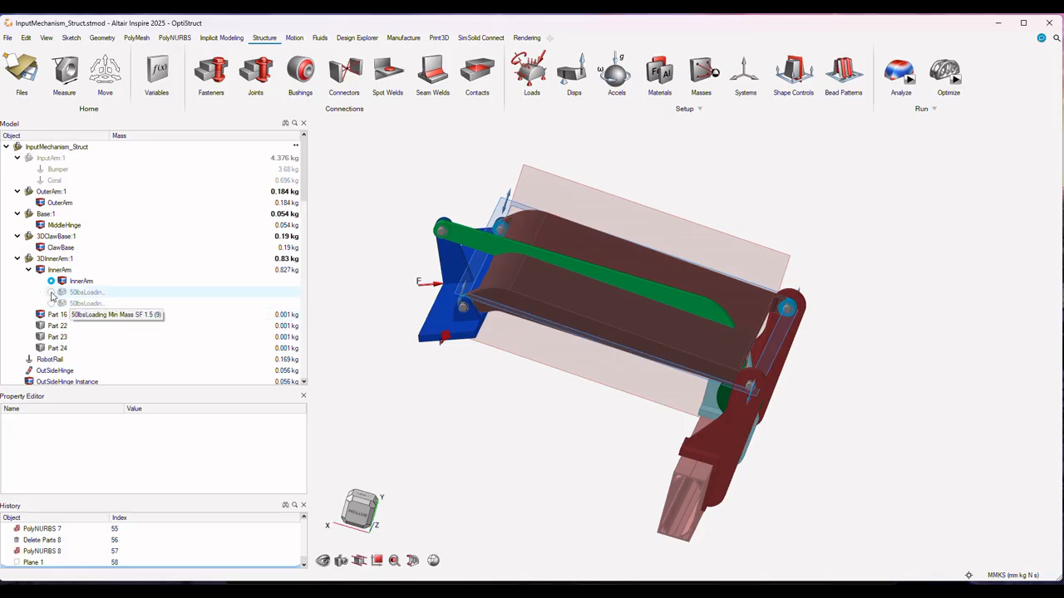
# Switch the InnerArm to the optimized shape 50lbsLoading Min Mass SF 1.5 (9) and inspect its structure.
pyautogui.click(51, 294)
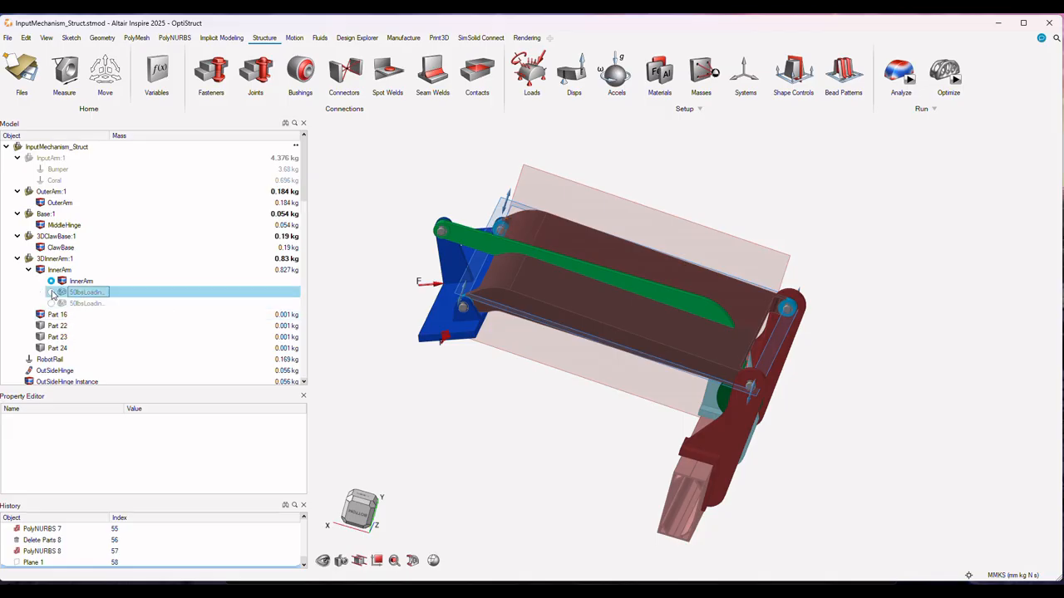
pyautogui.moveTo(499, 394); pyautogui.dragTo(409, 433, button='right')
pyautogui.scroll(3, 710, 232)
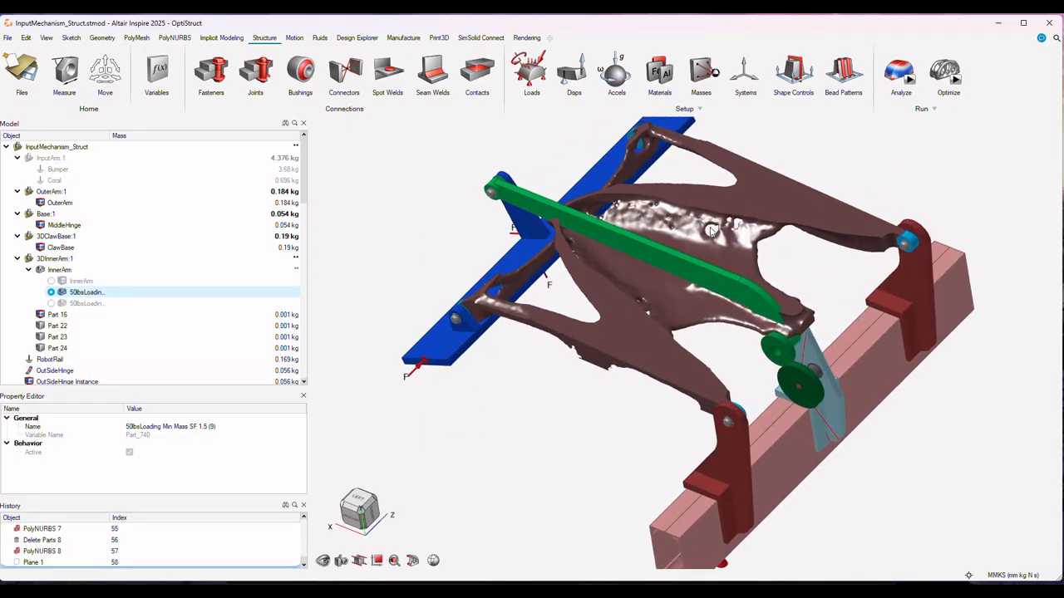
pyautogui.moveTo(710, 232); pyautogui.dragTo(781, 219, button='right')
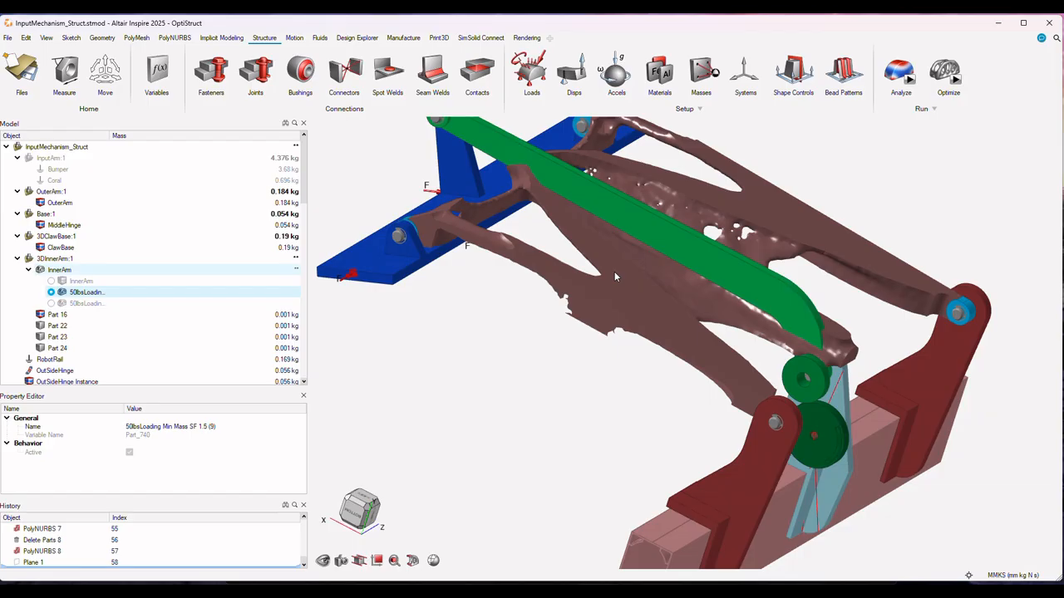
pyautogui.moveTo(595, 239); pyautogui.dragTo(636, 246, button='right')
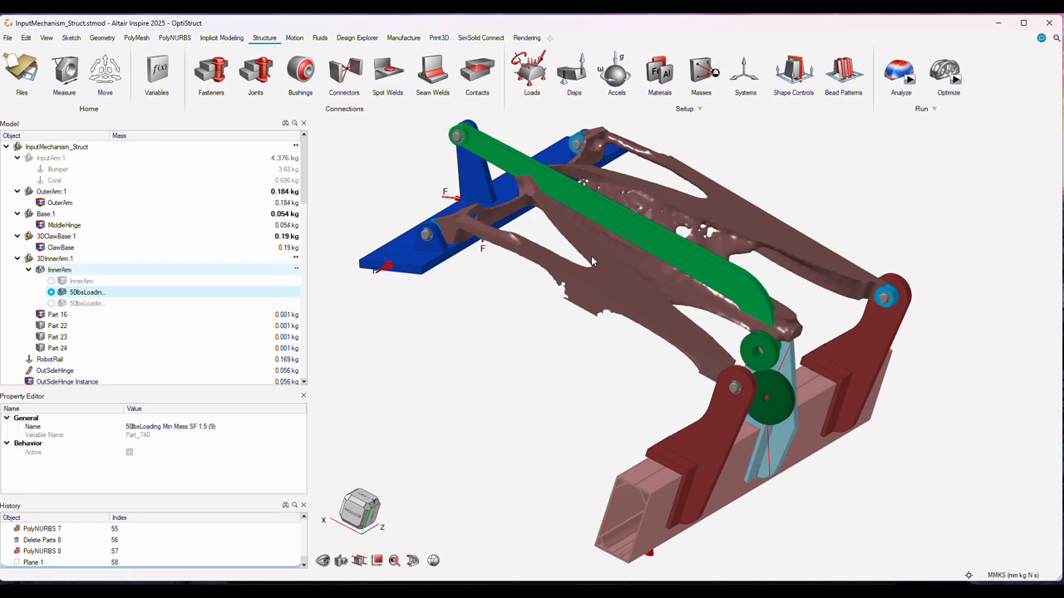
# Display the second 50lbsLoading Min Mass SF 1.5 result in the Shape Explorer and reduce its topology to the minimum material.
pyautogui.moveTo(954, 76)
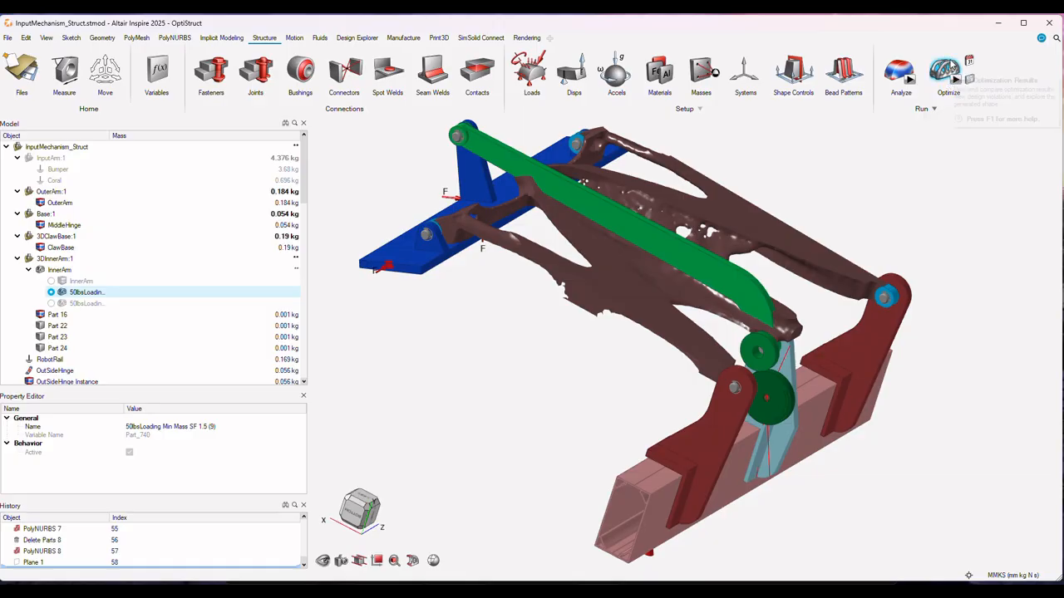
pyautogui.click(968, 79)
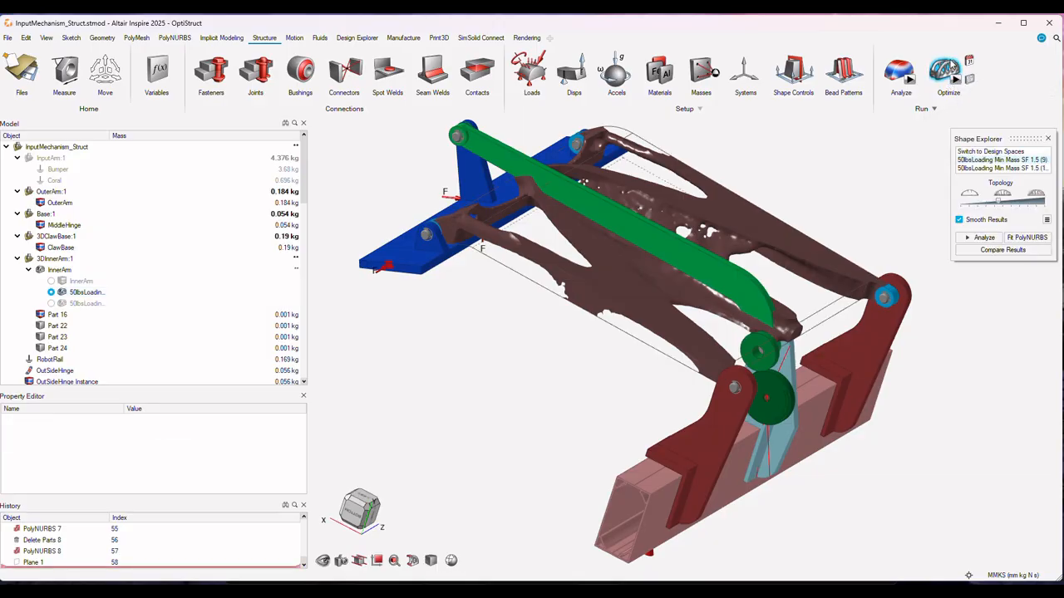
pyautogui.click(996, 169)
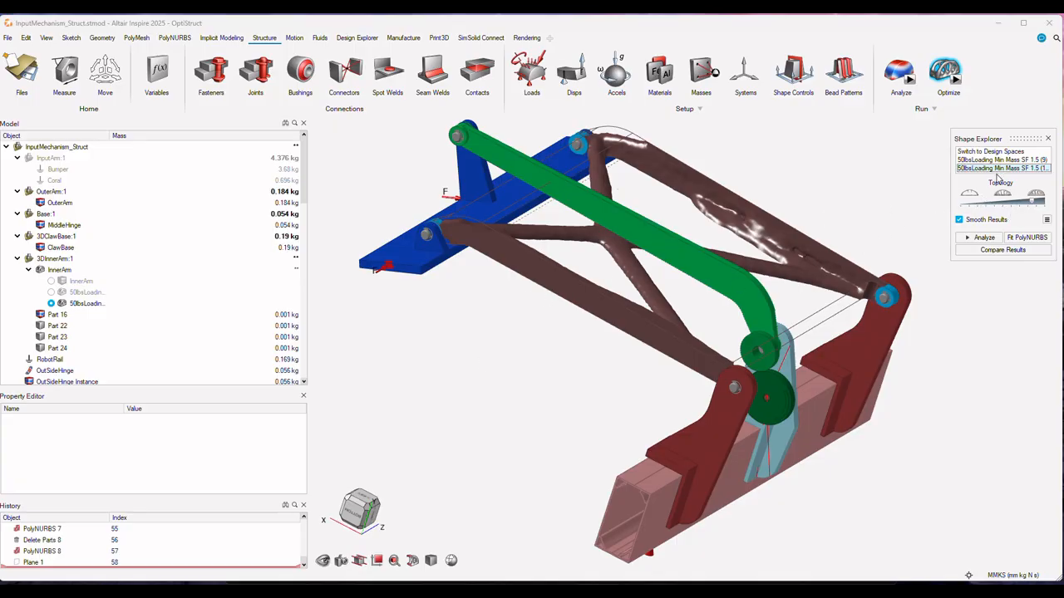
pyautogui.moveTo(1035, 205); pyautogui.dragTo(961, 197)
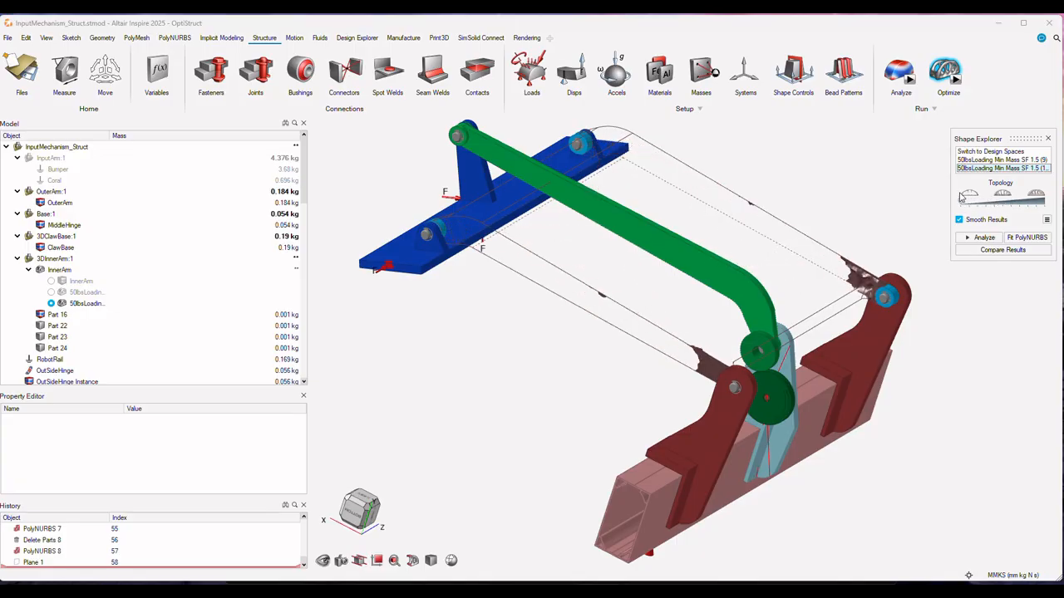
# Isolate the InnerArm by hiding all other parts and raise its topology to an intermediate amount of material.
pyautogui.click(432, 376)
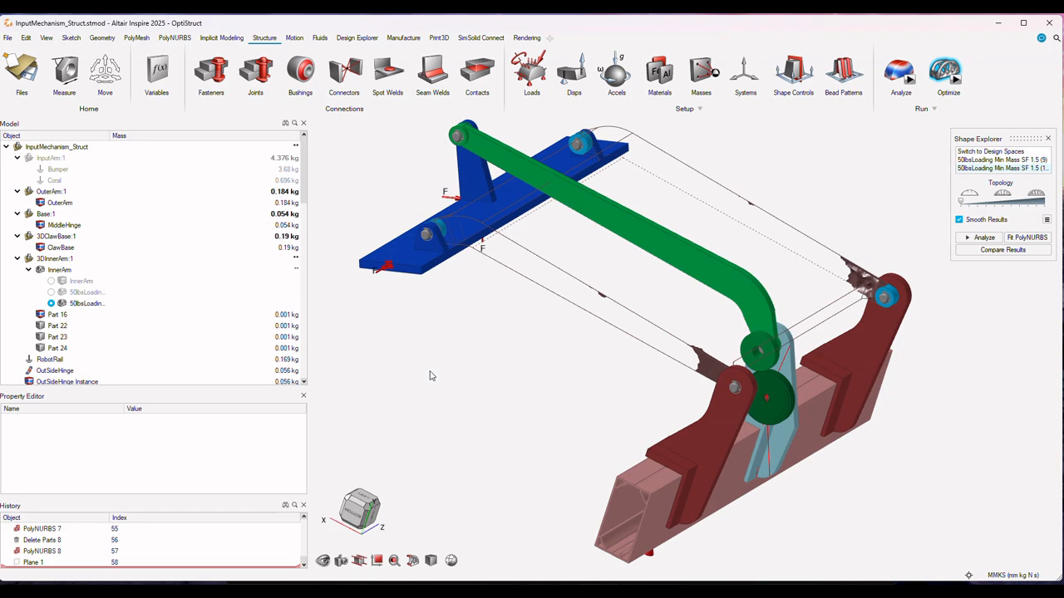
pyautogui.press('i')
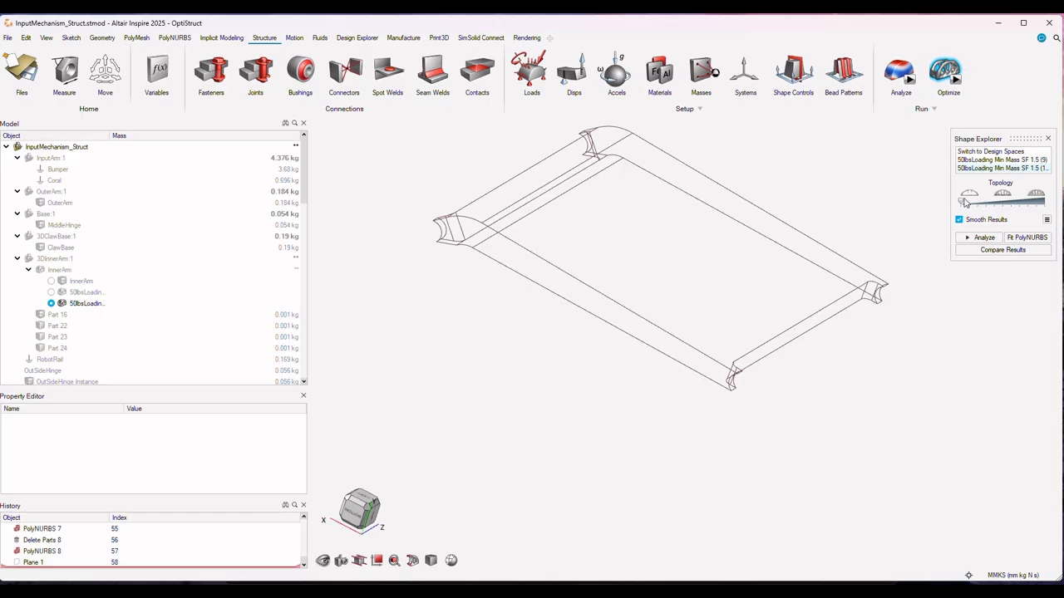
pyautogui.moveTo(964, 205); pyautogui.dragTo(1015, 201)
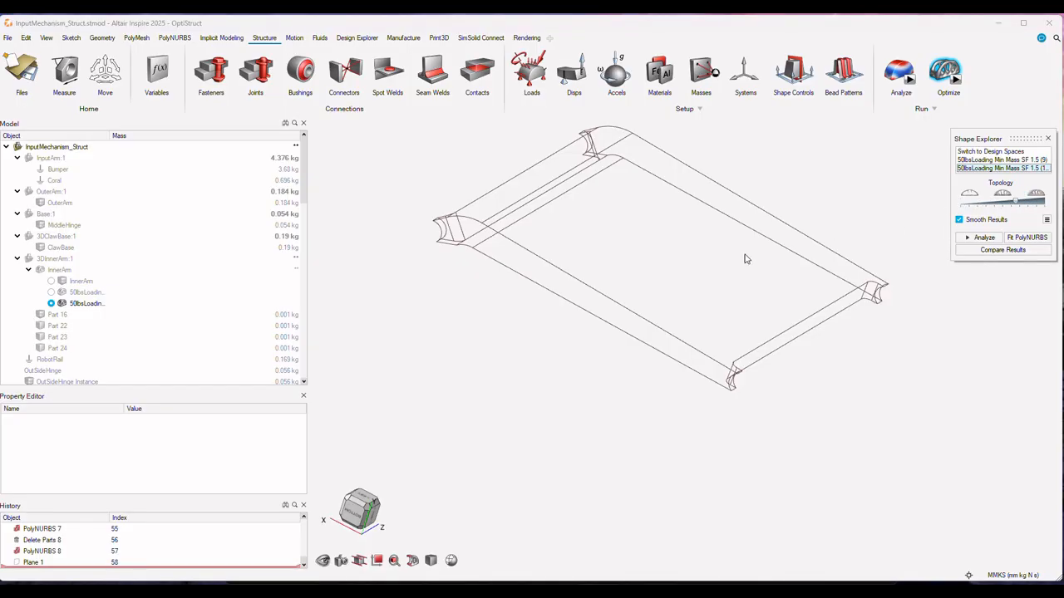
pyautogui.click(39, 269)
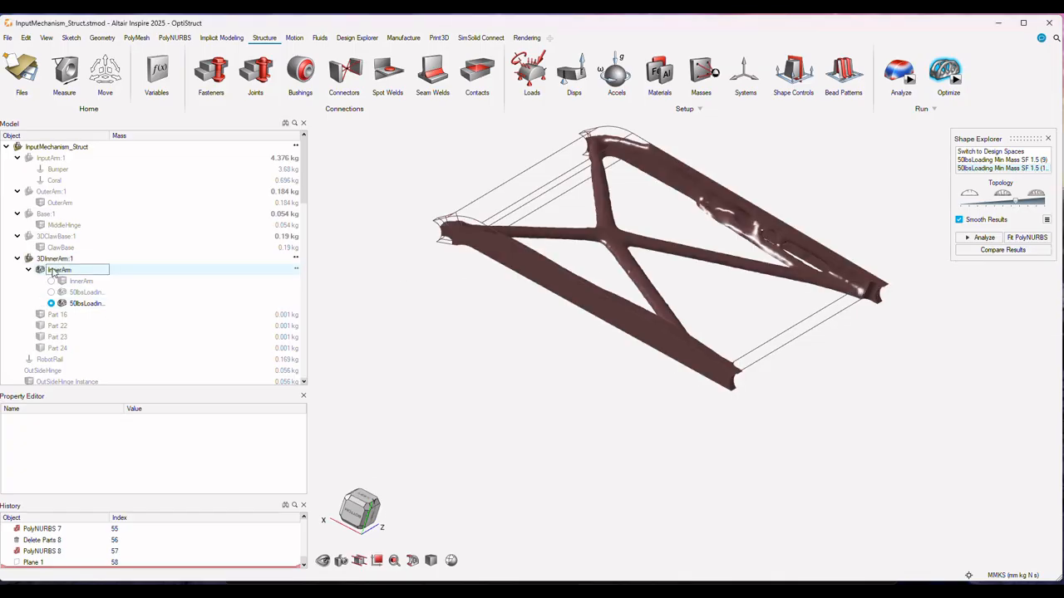
# Sweep the InnerArm's topology between sparse and dense material, inspecting the cross-braces, and settle just below the maximum.
pyautogui.click(1014, 205)
pyautogui.moveTo(1014, 206); pyautogui.dragTo(968, 208)
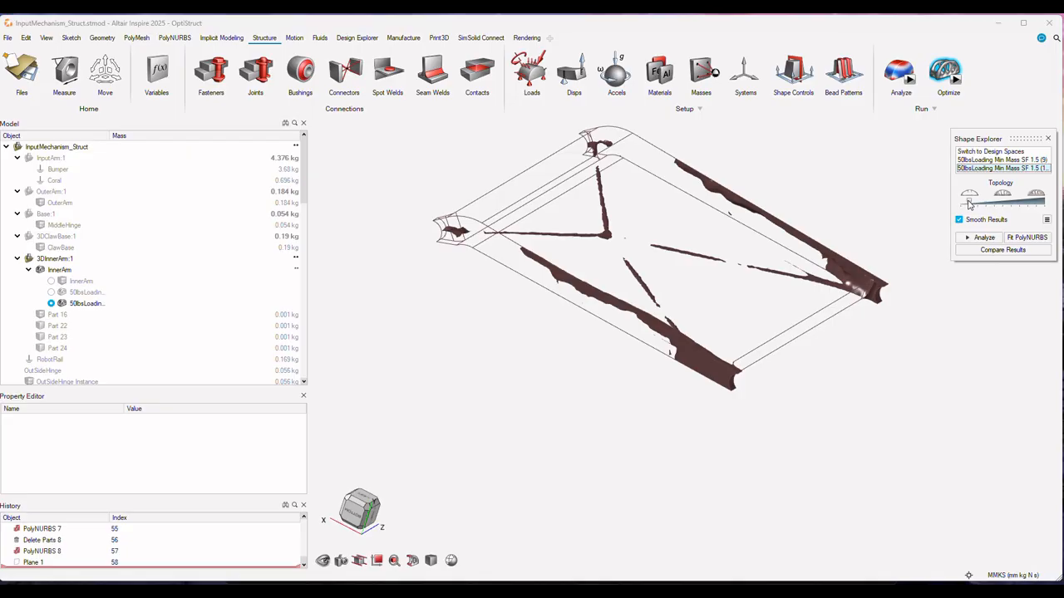
pyautogui.moveTo(968, 204); pyautogui.dragTo(1036, 207)
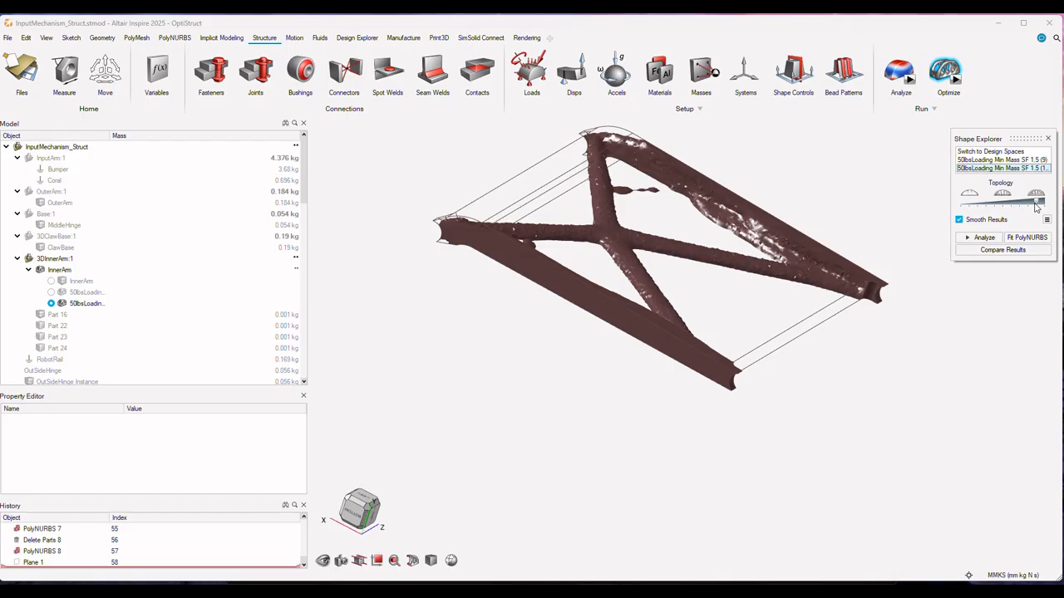
pyautogui.moveTo(697, 311); pyautogui.dragTo(622, 382, button='middle')
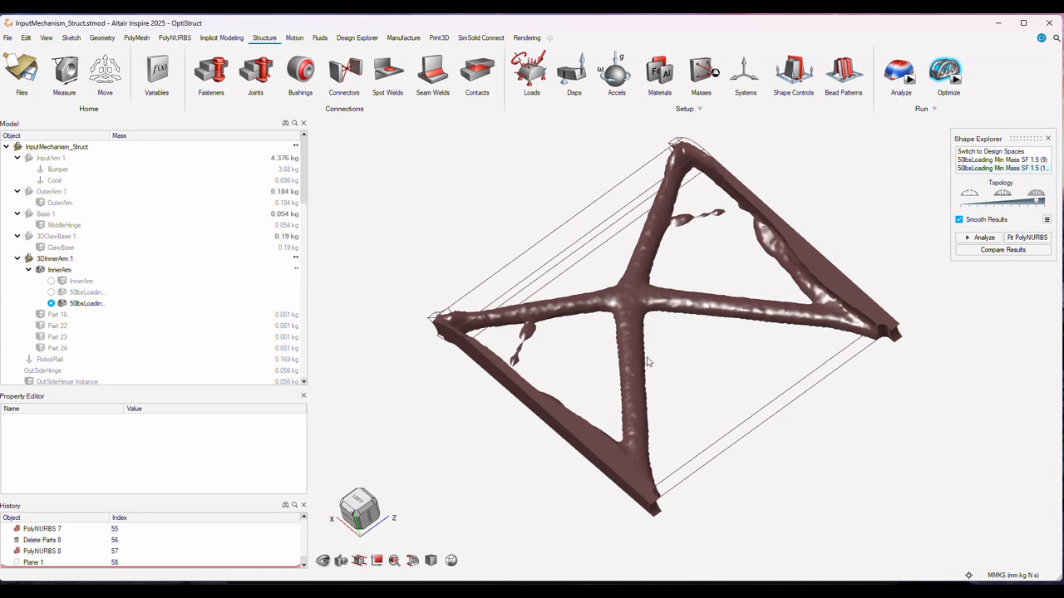
pyautogui.moveTo(632, 333); pyautogui.dragTo(640, 291, button='right')
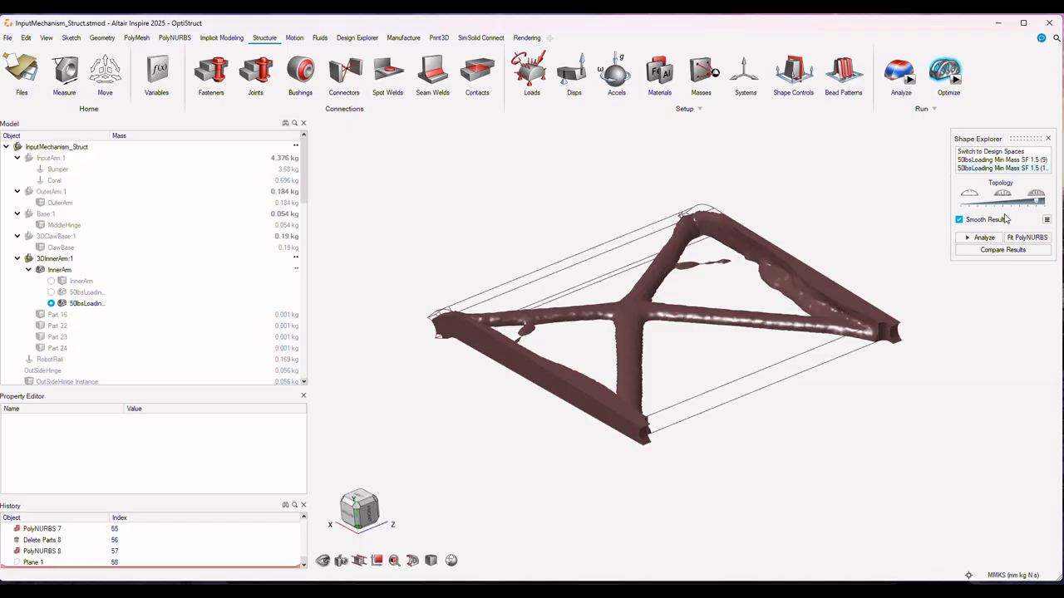
pyautogui.moveTo(1038, 204); pyautogui.dragTo(1009, 208)
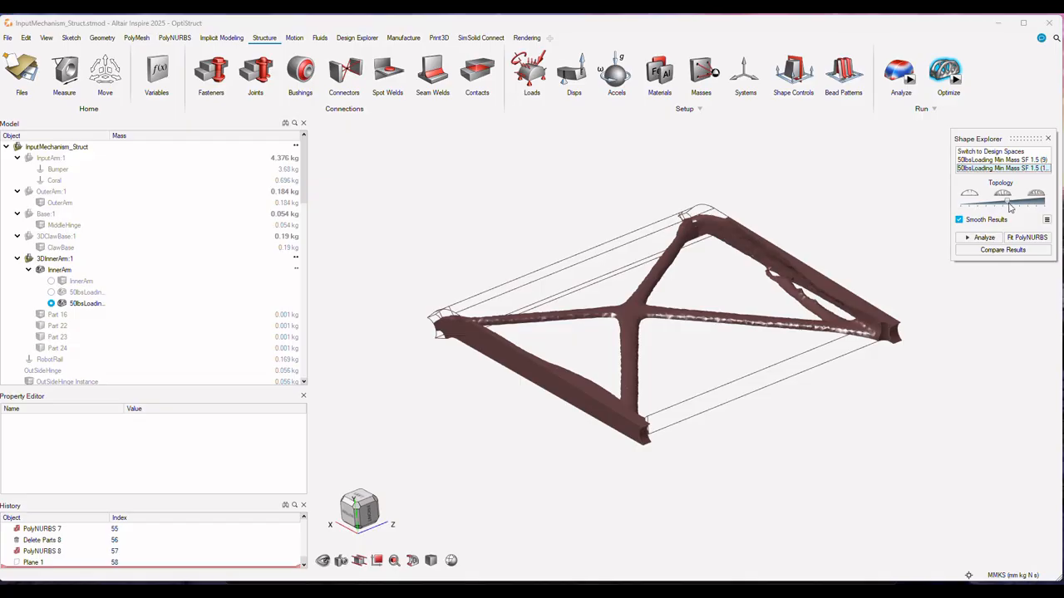
pyautogui.moveTo(1010, 208); pyautogui.dragTo(1034, 210)
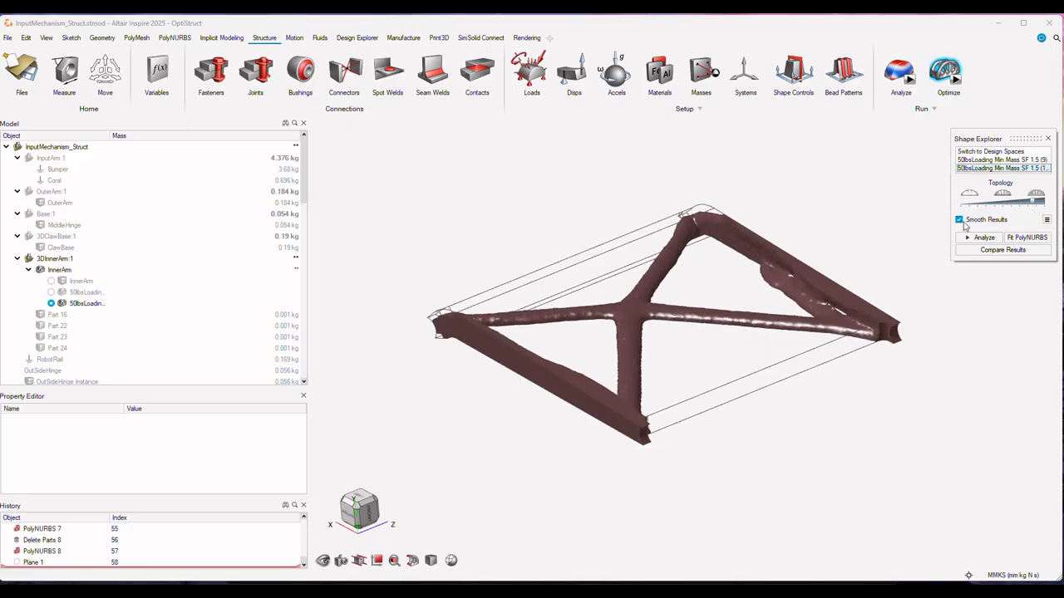
# Turn Smooth Results off and back on to compare the InnerArm's raw and smoothed surfaces near the cross-brace junction.
pyautogui.moveTo(656, 308); pyautogui.dragTo(782, 331, button='middle')
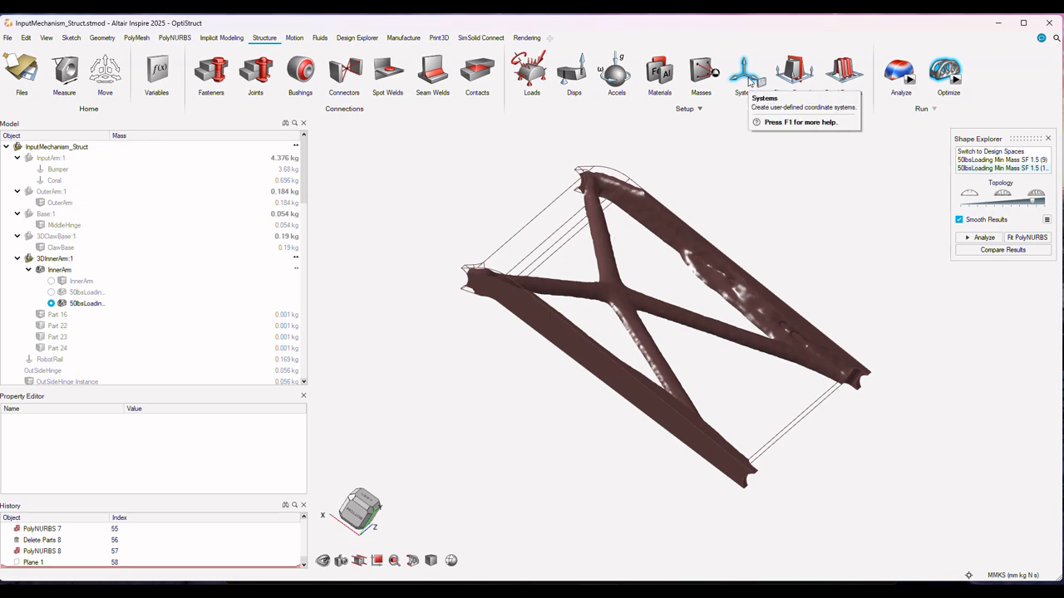
pyautogui.scroll(6, 638, 303)
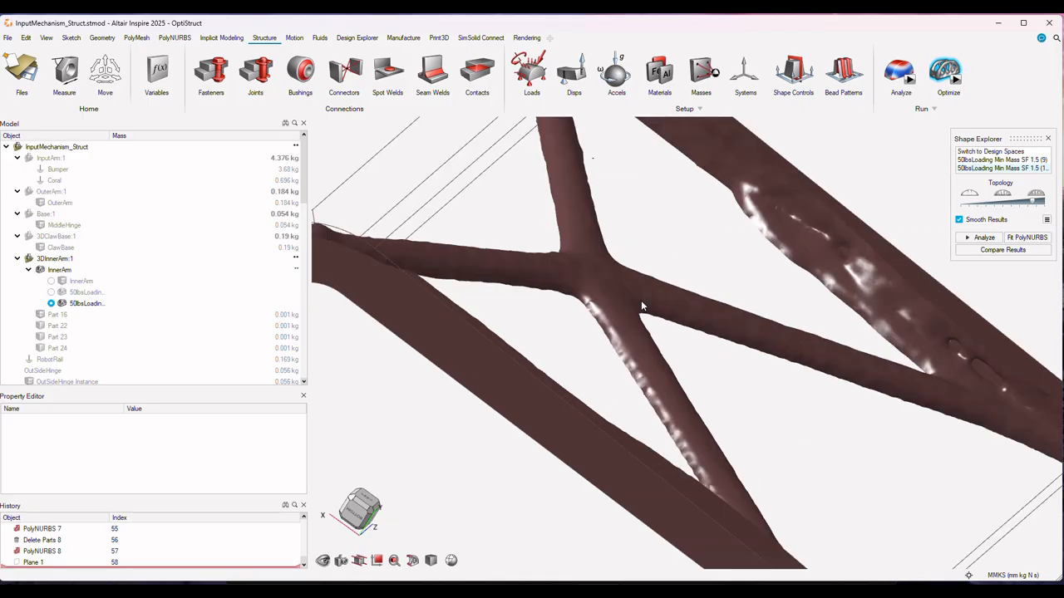
pyautogui.click(959, 220)
pyautogui.moveTo(599, 418)
pyautogui.mouseDown(button='middle')
pyautogui.moveTo(620, 472)
pyautogui.moveTo(634, 440)
pyautogui.moveTo(615, 425)
pyautogui.mouseUp(button='middle')
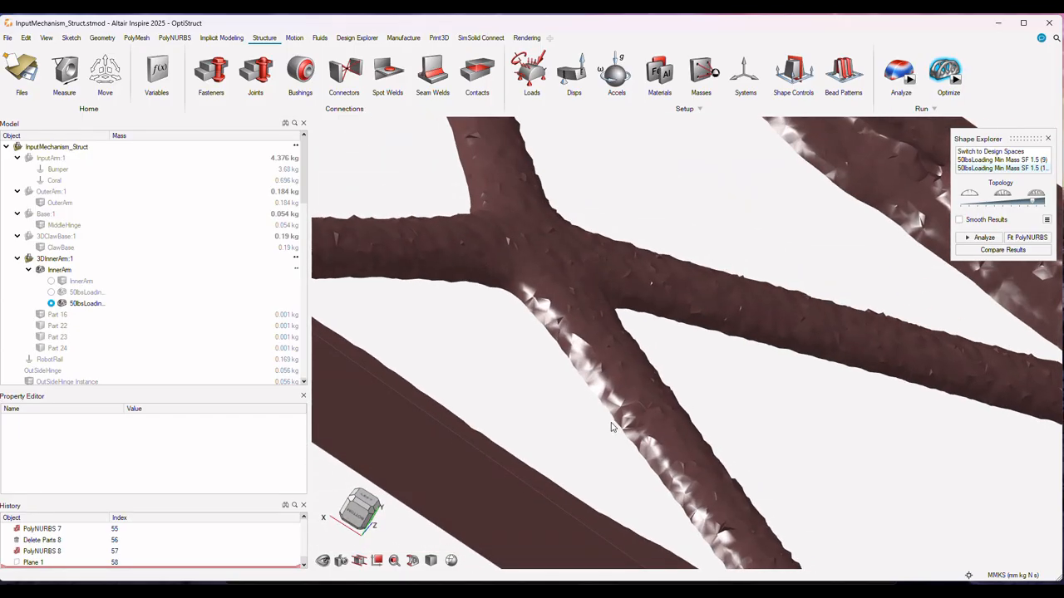
pyautogui.scroll(2, 631, 386)
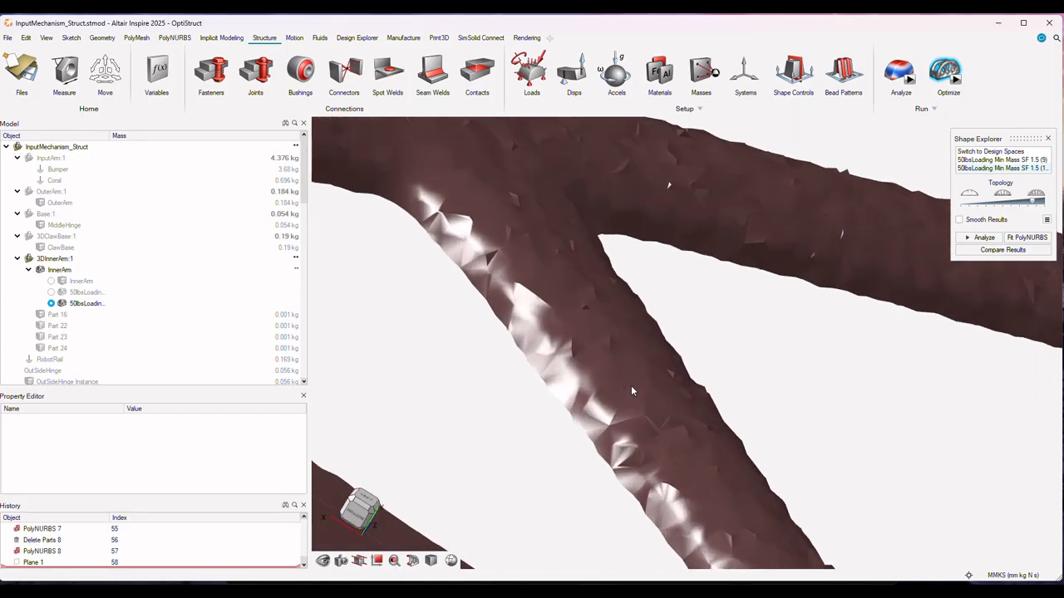
pyautogui.moveTo(631, 385)
pyautogui.mouseDown(button='middle')
pyautogui.moveTo(570, 371)
pyautogui.moveTo(551, 404)
pyautogui.moveTo(570, 423)
pyautogui.moveTo(636, 419)
pyautogui.mouseUp(button='middle')
pyautogui.scroll(-6, 636, 419)
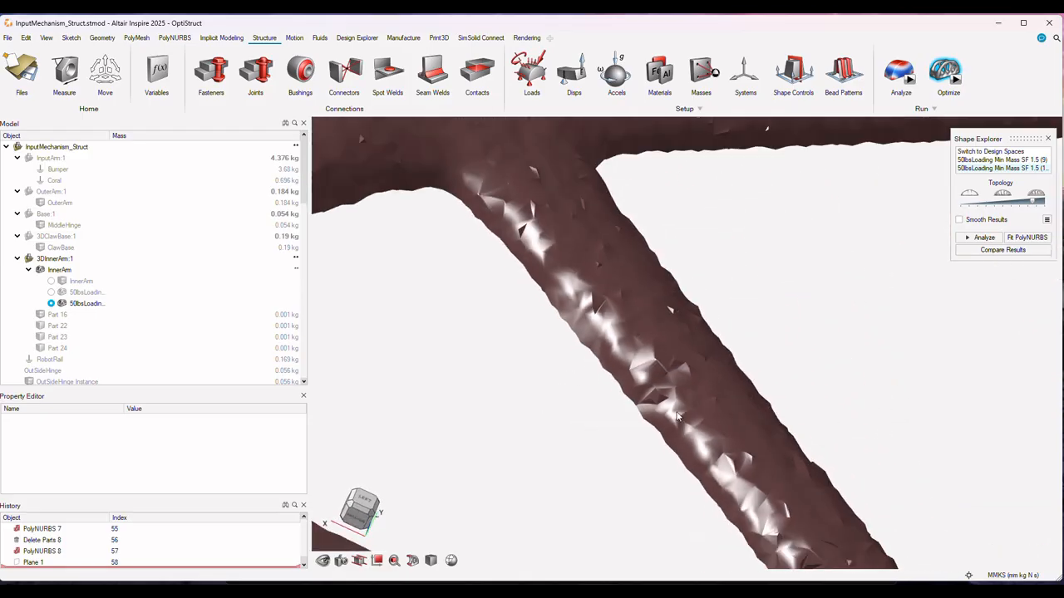
pyautogui.moveTo(665, 423); pyautogui.dragTo(596, 367, button='middle')
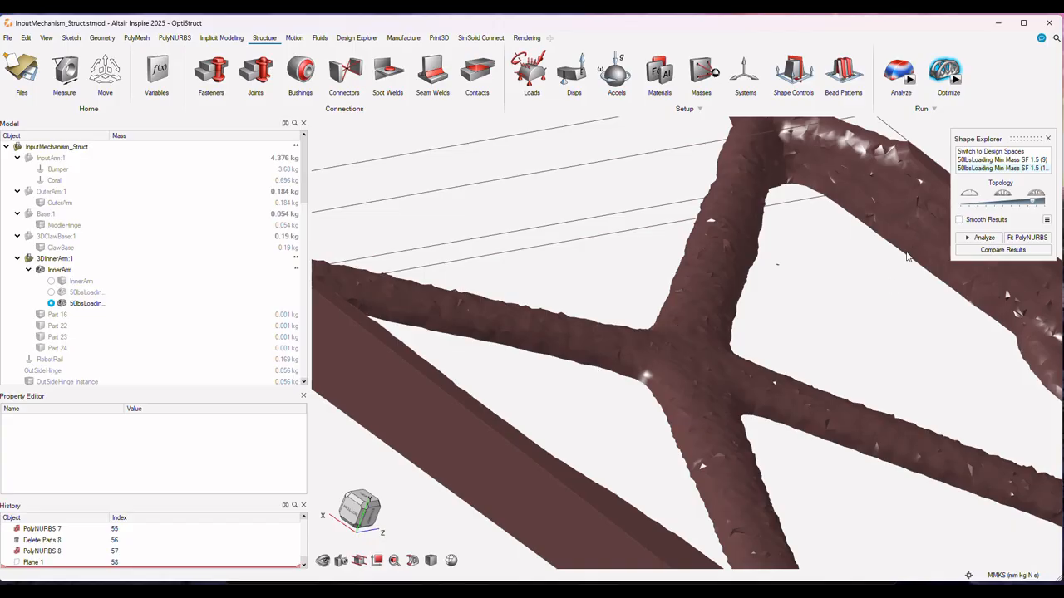
pyautogui.click(959, 221)
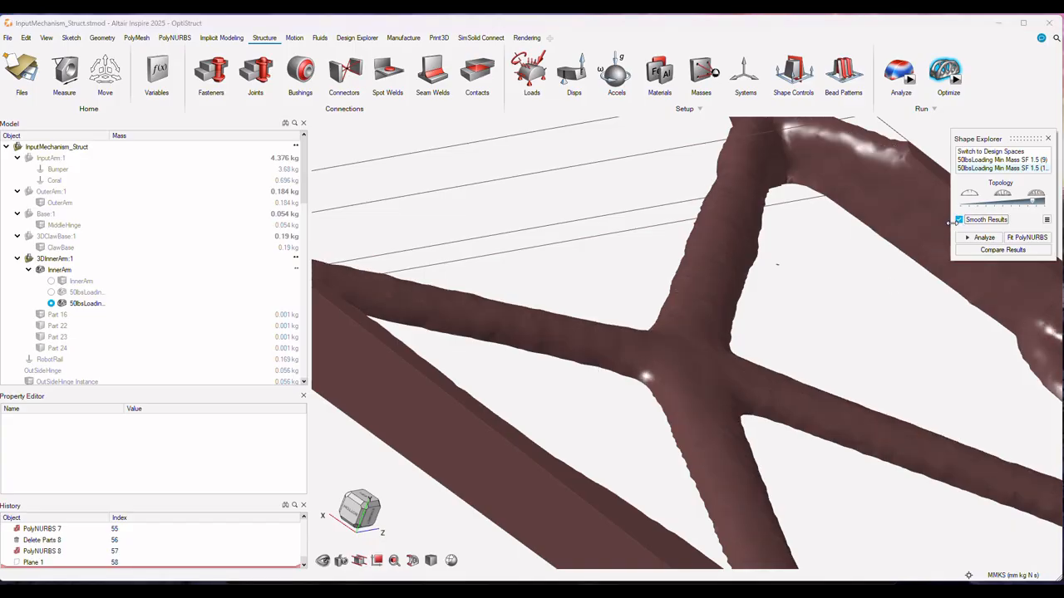
pyautogui.moveTo(843, 400)
pyautogui.mouseDown(button='middle')
pyautogui.moveTo(813, 399)
pyautogui.moveTo(808, 388)
pyautogui.moveTo(849, 478)
pyautogui.moveTo(925, 512)
pyautogui.moveTo(823, 468)
pyautogui.mouseUp(button='middle')
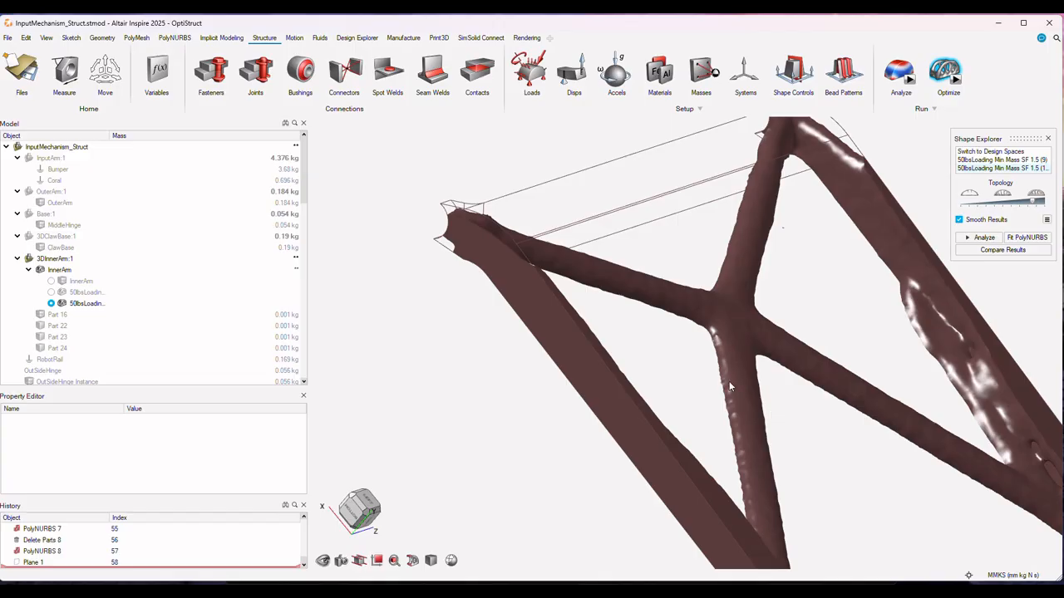
# Switch the InnerArm to the optimized shape 50lbsLoading Min Mass SF 1.5 (9) and inspect its structure.
pyautogui.click(52, 294)
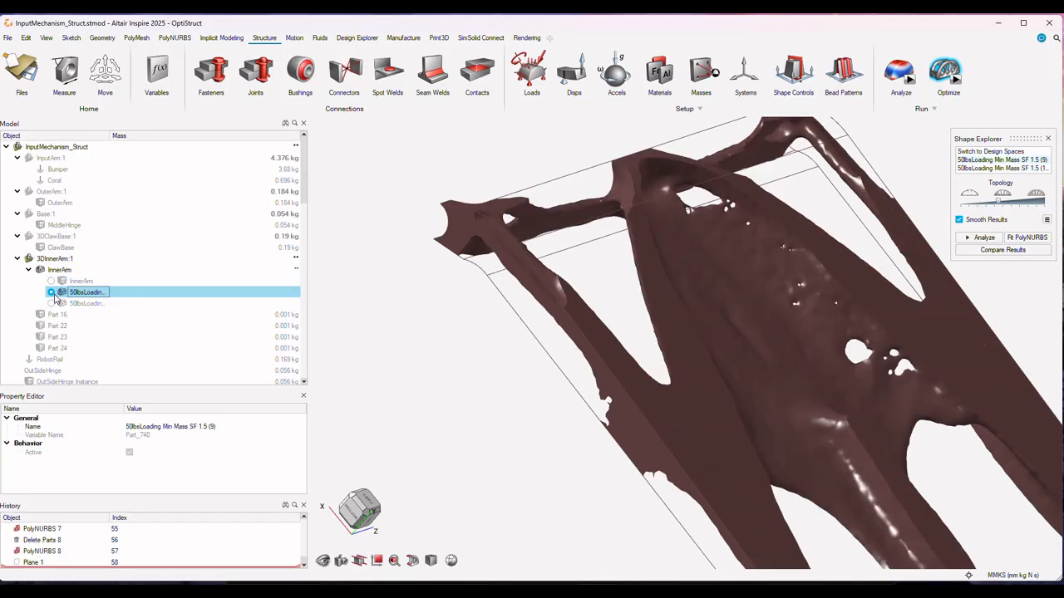
pyautogui.moveTo(760, 297); pyautogui.dragTo(677, 264, button='middle')
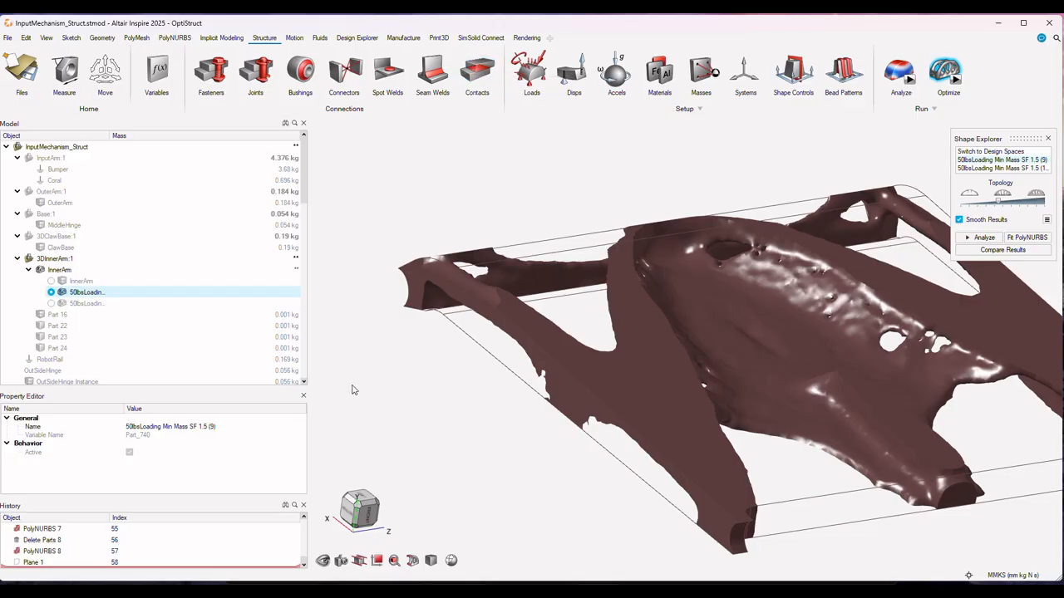
pyautogui.moveTo(358, 384); pyautogui.dragTo(312, 301, button='right')
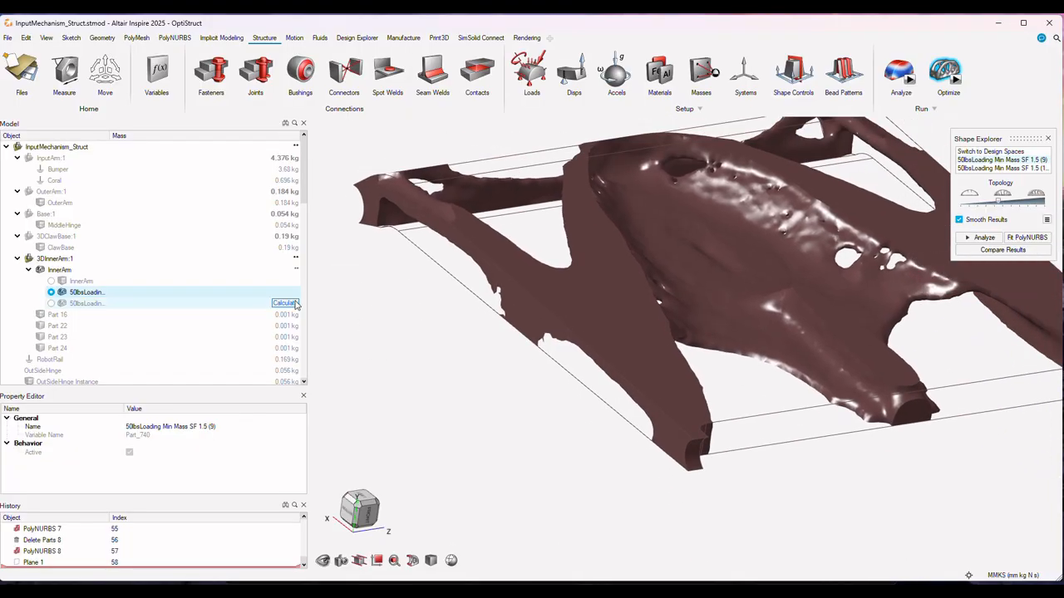
# Show the OuterArm and examine how it passes through the InnerArm's optimized shape.
pyautogui.click(40, 203)
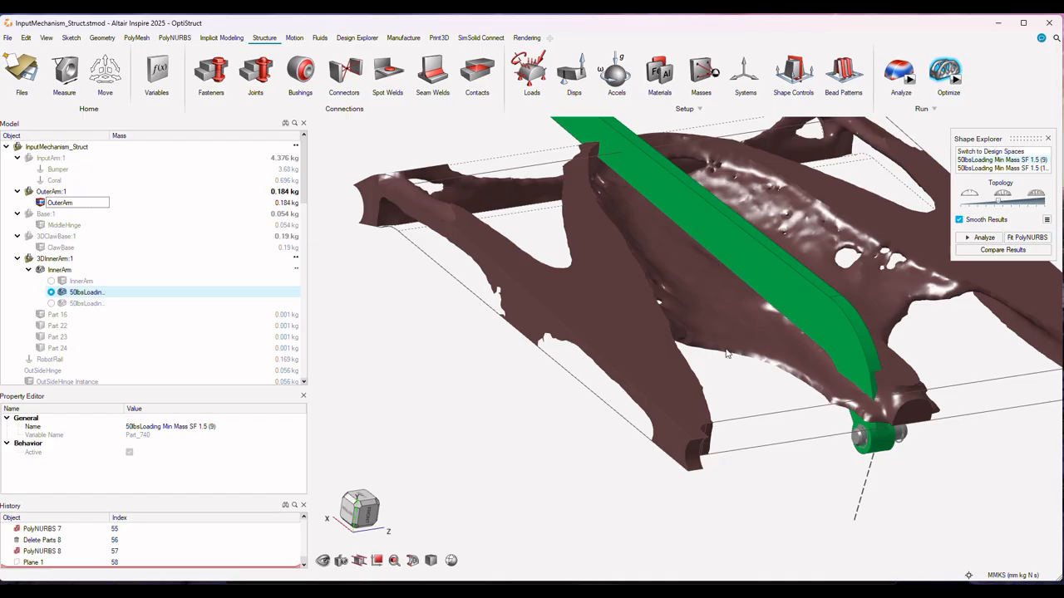
pyautogui.moveTo(726, 353); pyautogui.dragTo(655, 339, button='right')
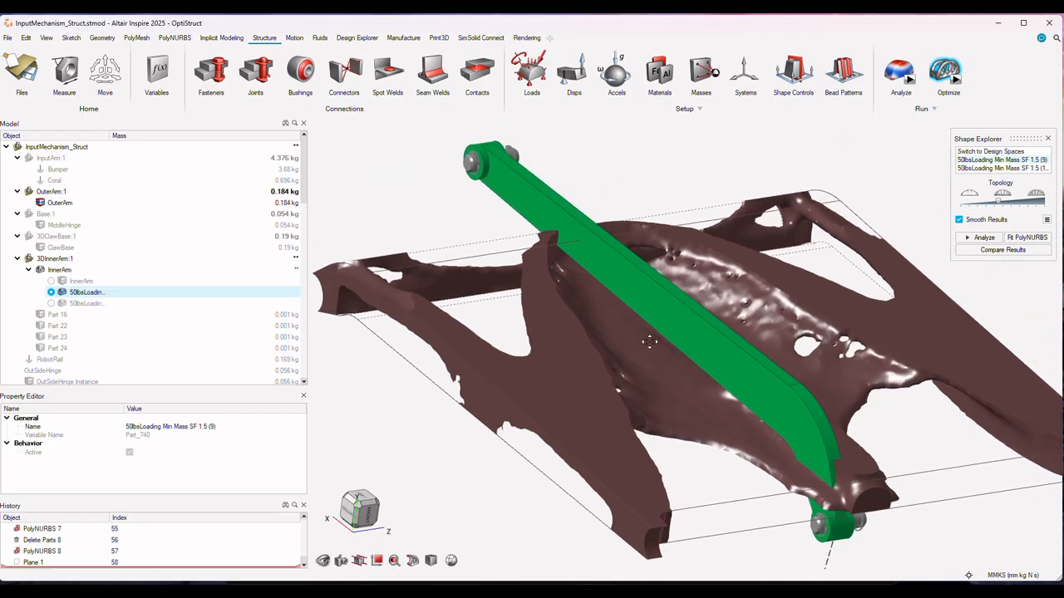
pyautogui.moveTo(642, 339); pyautogui.dragTo(630, 366, button='middle')
pyautogui.moveTo(630, 367)
pyautogui.mouseDown(button='right')
pyautogui.moveTo(596, 351)
pyautogui.moveTo(630, 359)
pyautogui.moveTo(624, 368)
pyautogui.mouseUp(button='right')
pyautogui.scroll(1, 691, 288)
pyautogui.scroll(-2, 716, 286)
pyautogui.scroll(-3, 718, 284)
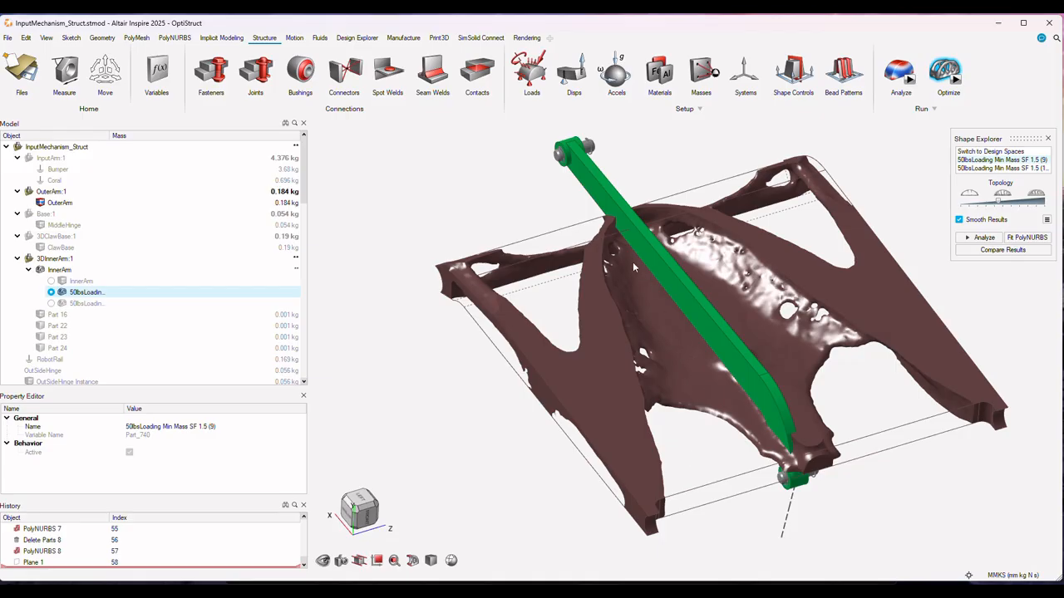
# Switch the InnerArm to 50lbsLoading Min Mass SF 1.5 (10) and examine its clearance around the OuterArm from several angles.
pyautogui.click(52, 296)
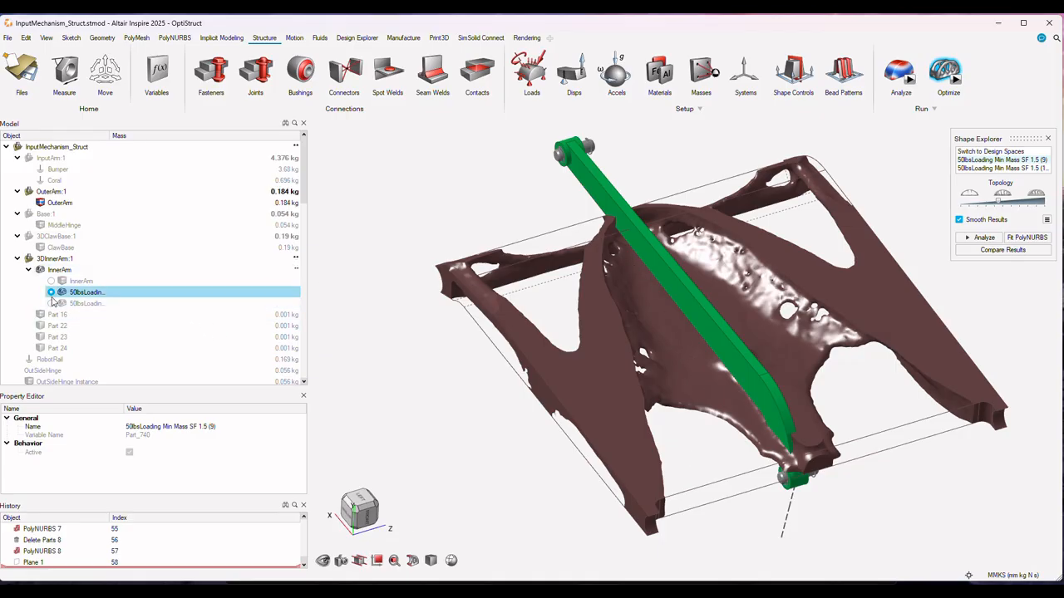
pyautogui.click(52, 304)
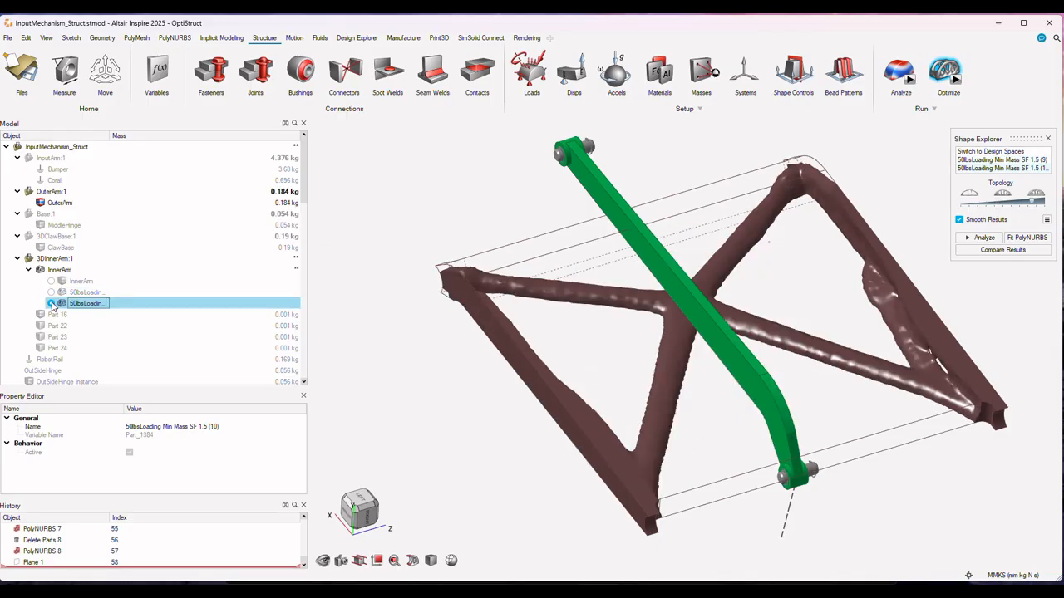
pyautogui.moveTo(751, 336)
pyautogui.mouseDown(button='right')
pyautogui.moveTo(768, 289)
pyautogui.moveTo(714, 324)
pyautogui.moveTo(804, 344)
pyautogui.moveTo(794, 284)
pyautogui.moveTo(758, 319)
pyautogui.moveTo(810, 265)
pyautogui.moveTo(754, 332)
pyautogui.mouseUp(button='right')
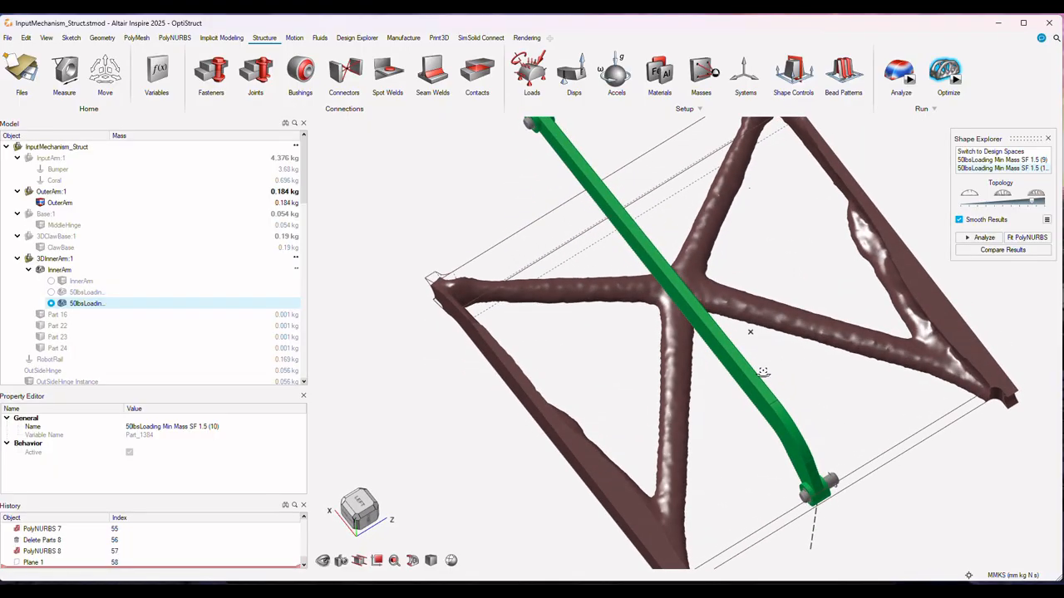
pyautogui.moveTo(763, 372); pyautogui.dragTo(838, 315, button='right')
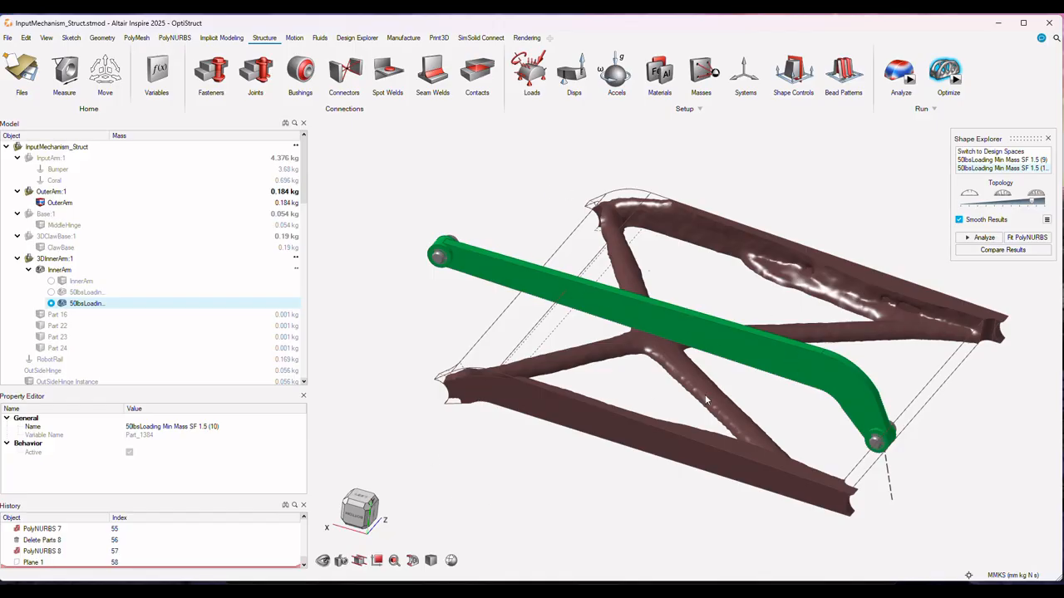
pyautogui.moveTo(695, 371); pyautogui.dragTo(723, 464, button='right')
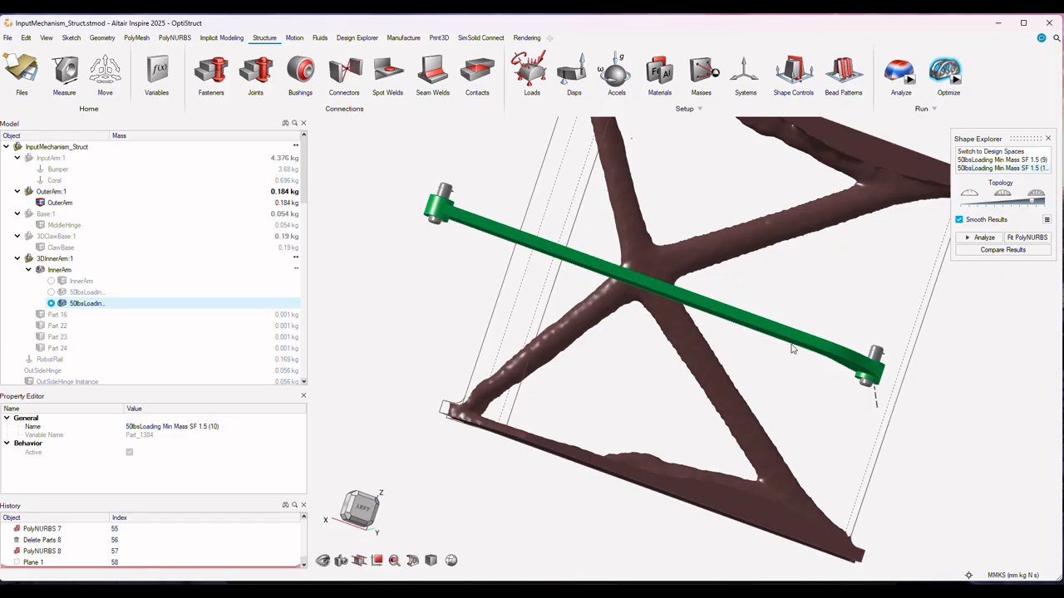
pyautogui.moveTo(703, 281); pyautogui.dragTo(653, 227, button='right')
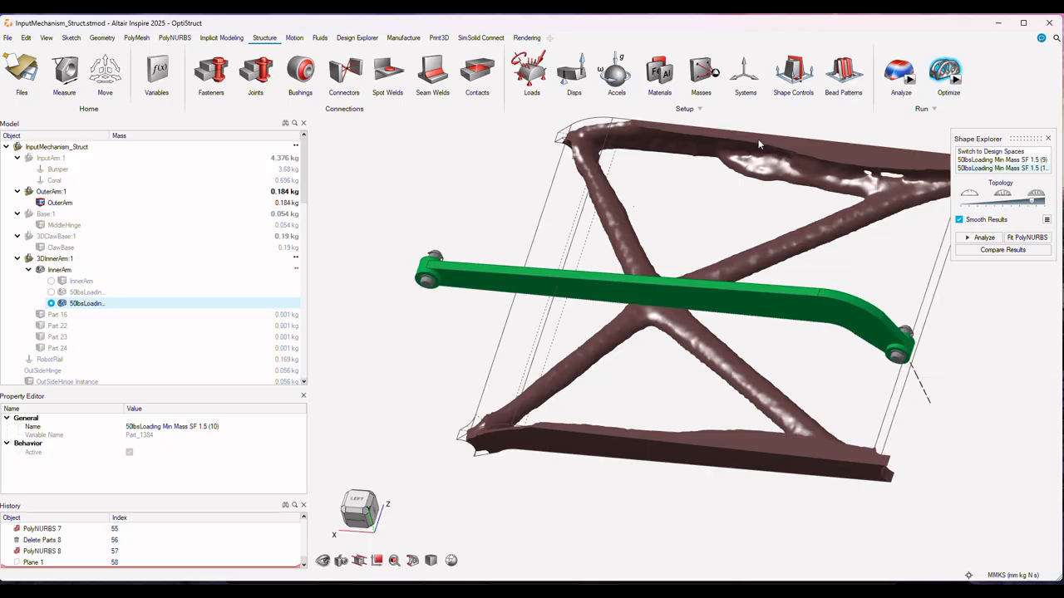
# Show Part 16, Part 22, Part 23 and Part 24 at the corners of the visible optimized InnerArm.
pyautogui.click(52, 272)
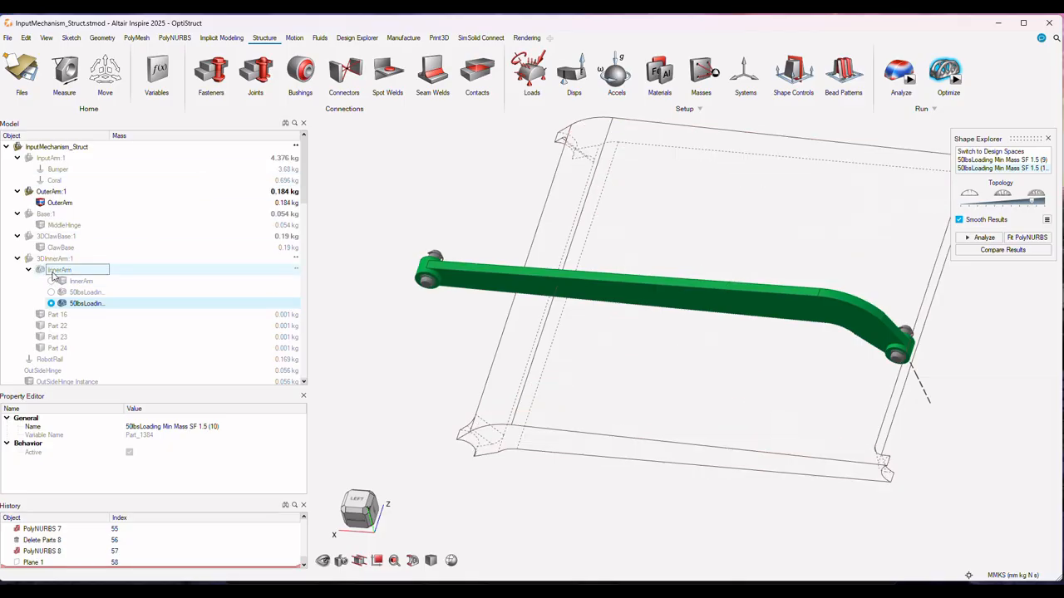
pyautogui.scroll(-1, 105, 275)
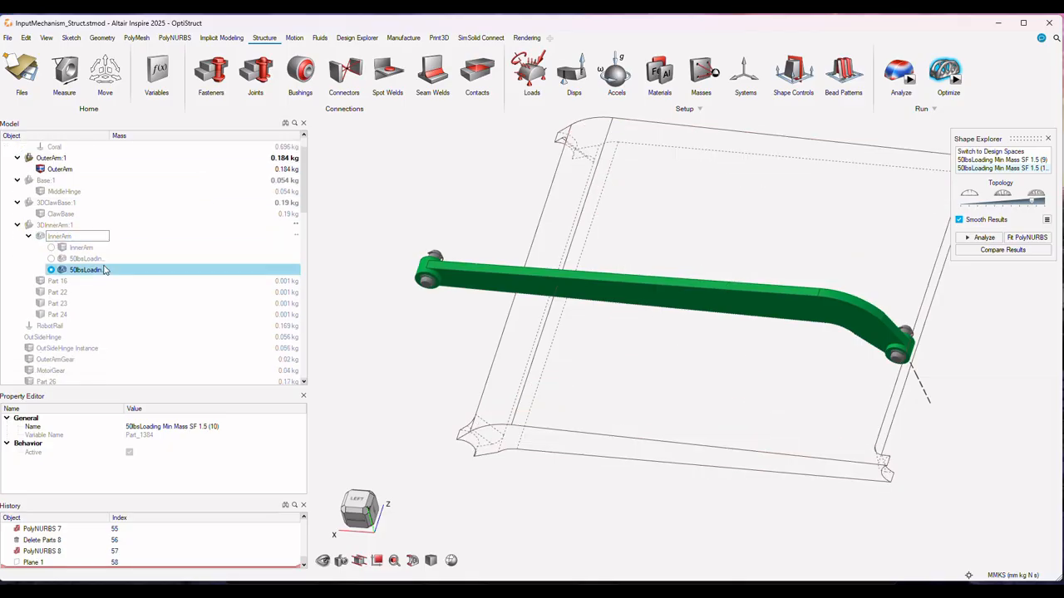
pyautogui.scroll(-2, 105, 269)
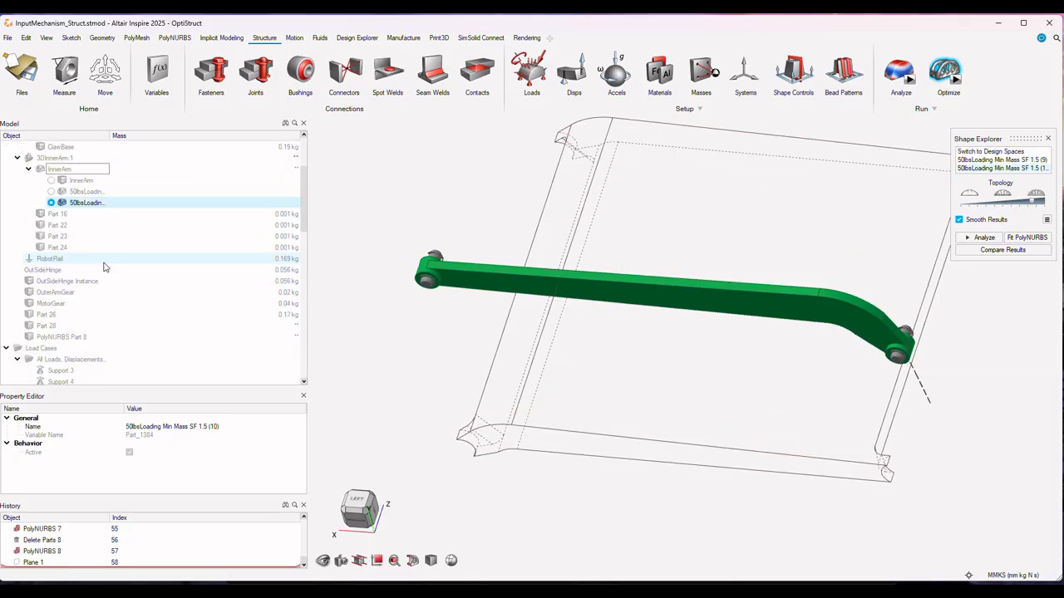
pyautogui.click(40, 170)
pyautogui.click(42, 249)
pyautogui.click(41, 236)
pyautogui.click(41, 215)
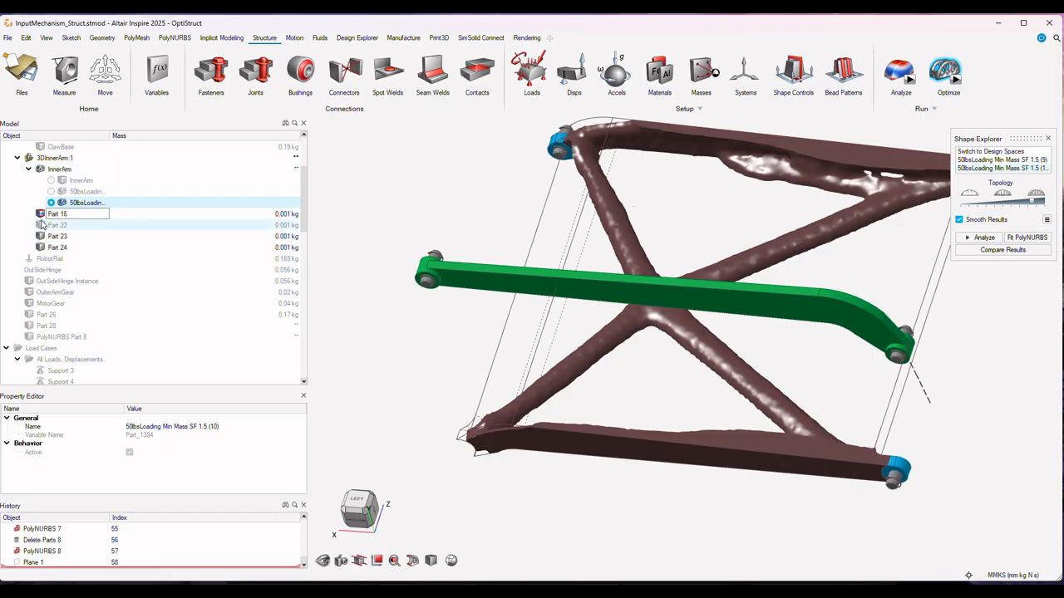
pyautogui.click(41, 225)
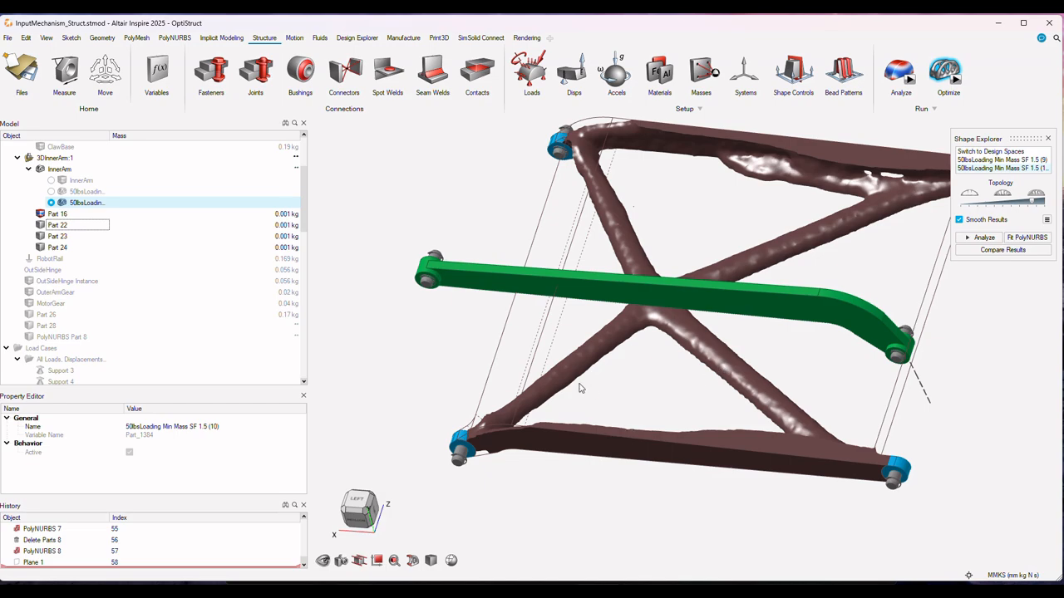
# Examine closely how the InnerArm's optimized shape joins the blue hinge part and pin at one corner.
pyautogui.scroll(3, 545, 391)
pyautogui.scroll(3, 579, 344)
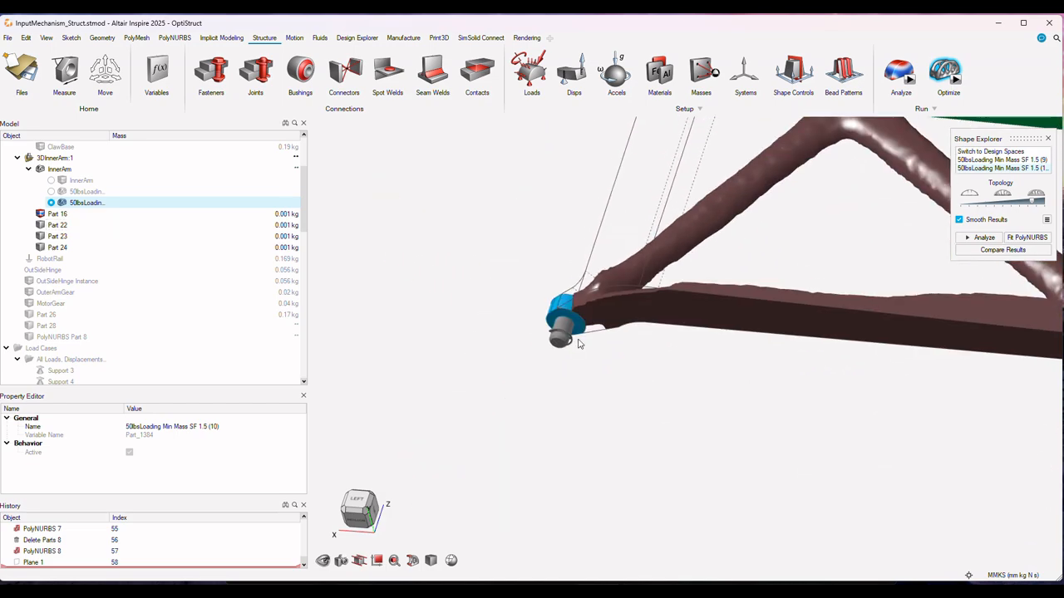
pyautogui.scroll(2, 580, 345)
pyautogui.scroll(3, 591, 323)
pyautogui.moveTo(592, 323); pyautogui.dragTo(773, 340, button='middle')
pyautogui.scroll(-4, 624, 257)
pyautogui.scroll(-2, 628, 256)
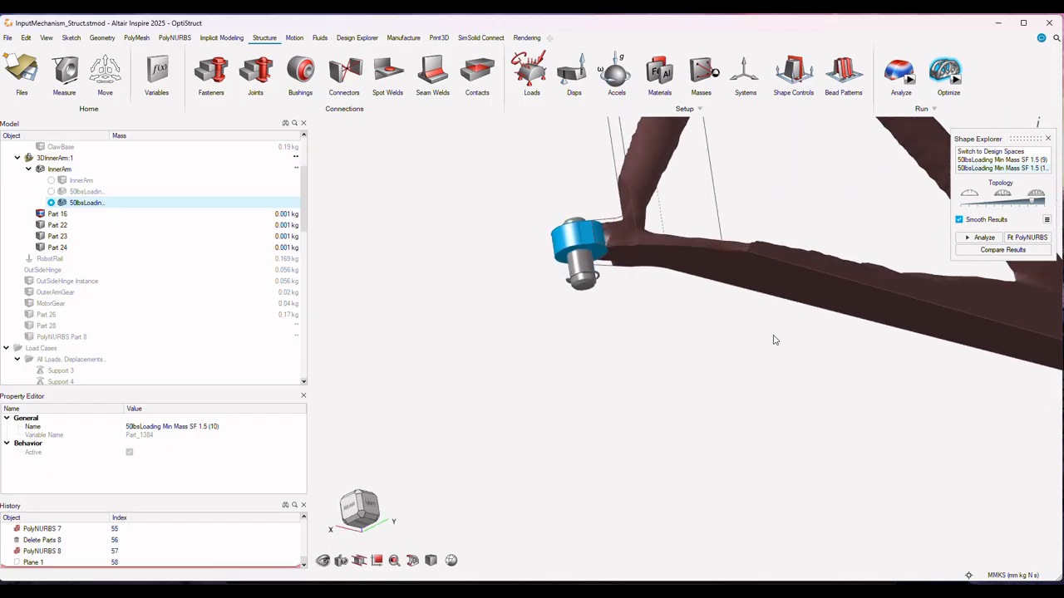
pyautogui.moveTo(669, 166); pyautogui.dragTo(697, 290, button='right')
pyautogui.scroll(4, 650, 349)
pyautogui.moveTo(644, 344); pyautogui.dragTo(632, 388, button='middle')
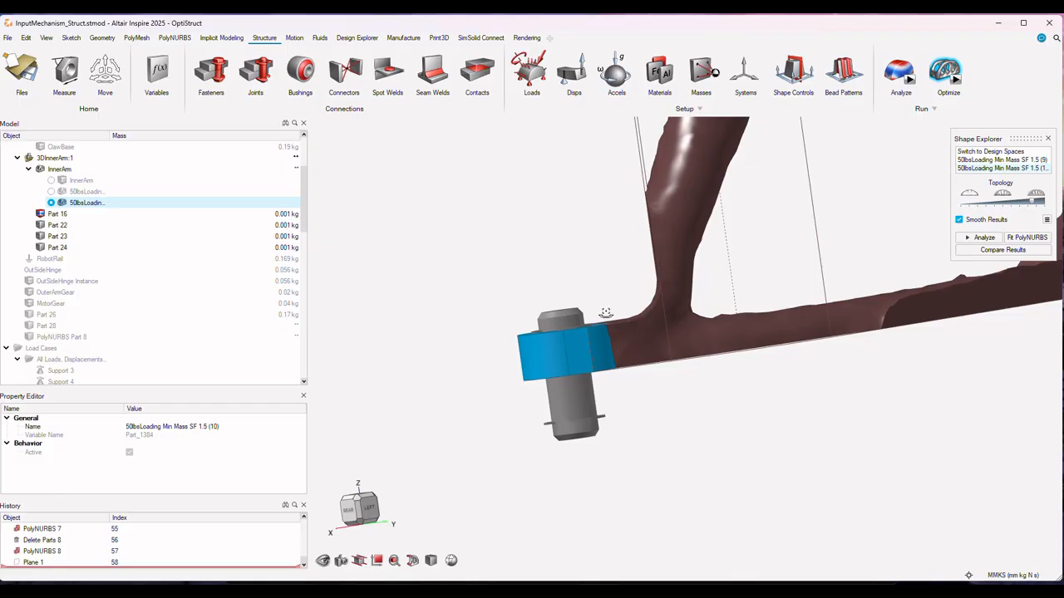
pyautogui.moveTo(606, 313); pyautogui.dragTo(721, 208, button='middle')
pyautogui.scroll(-5, 623, 204)
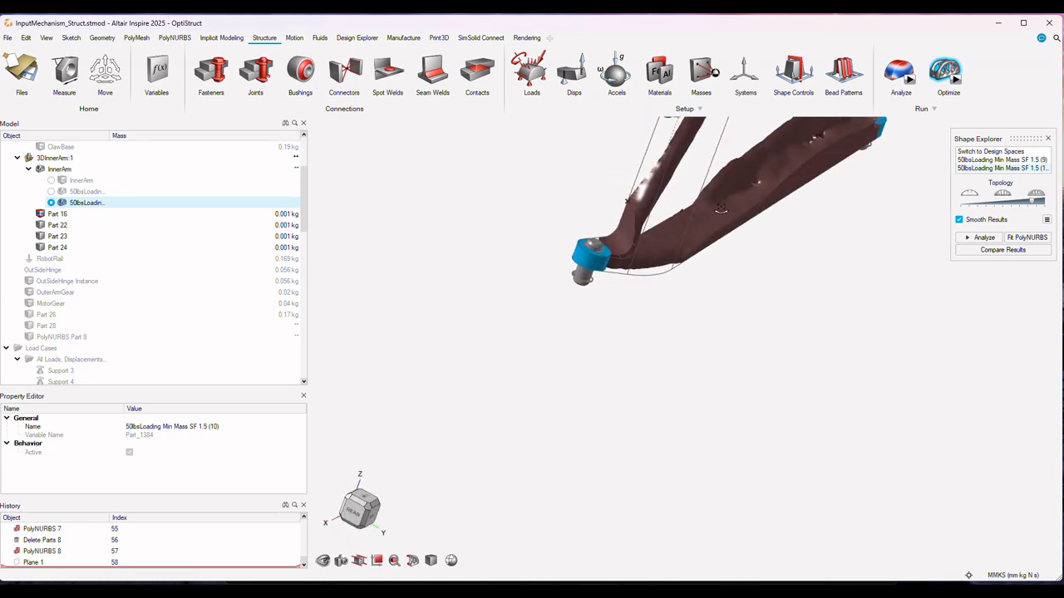
pyautogui.scroll(5, 615, 237)
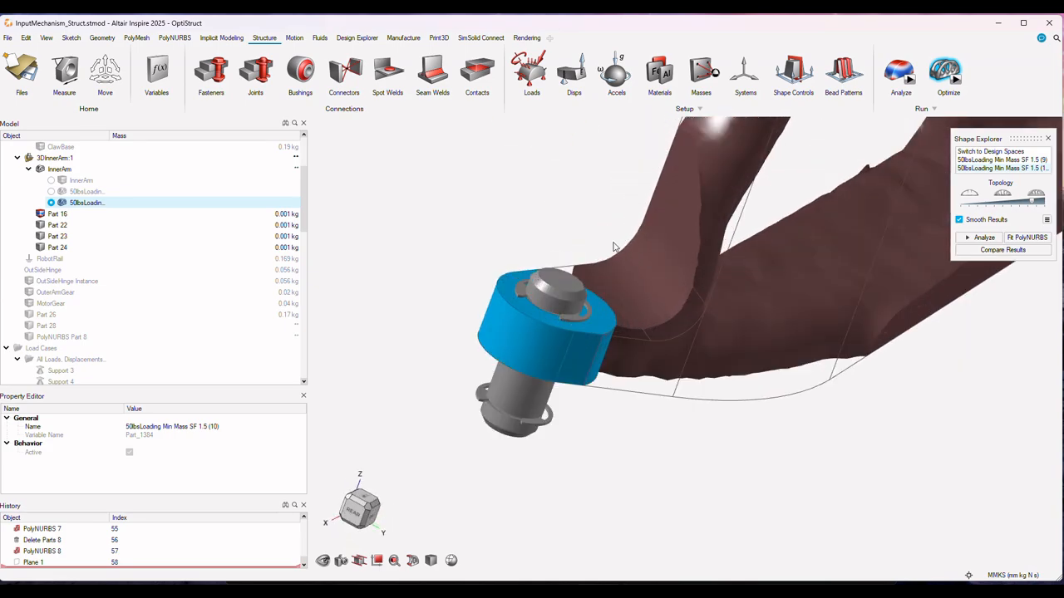
pyautogui.moveTo(615, 280); pyautogui.dragTo(564, 225, button='right')
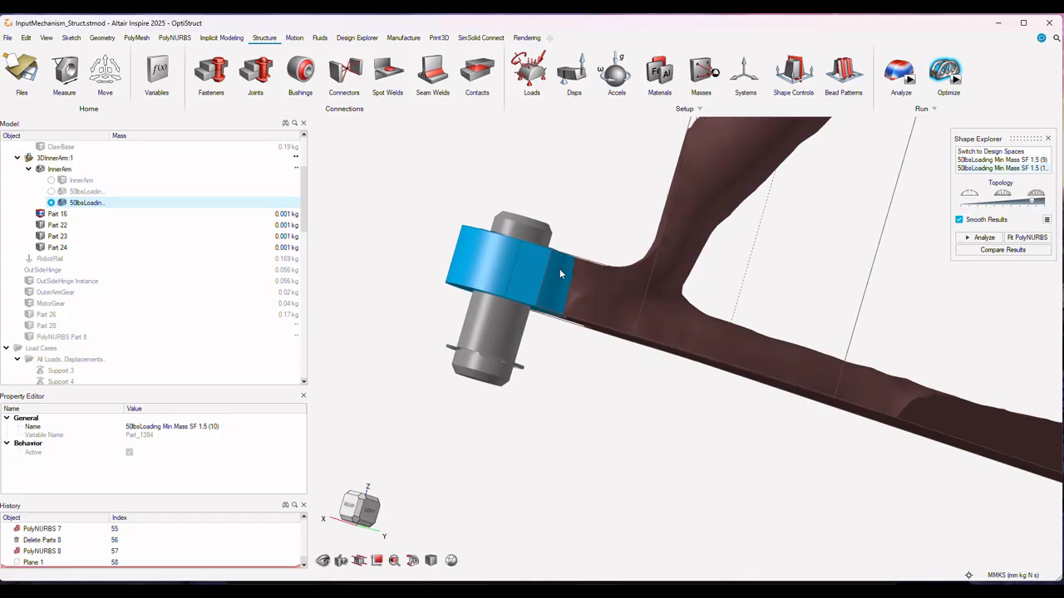
pyautogui.scroll(-3, 560, 269)
pyautogui.moveTo(589, 264); pyautogui.dragTo(662, 408, button='middle')
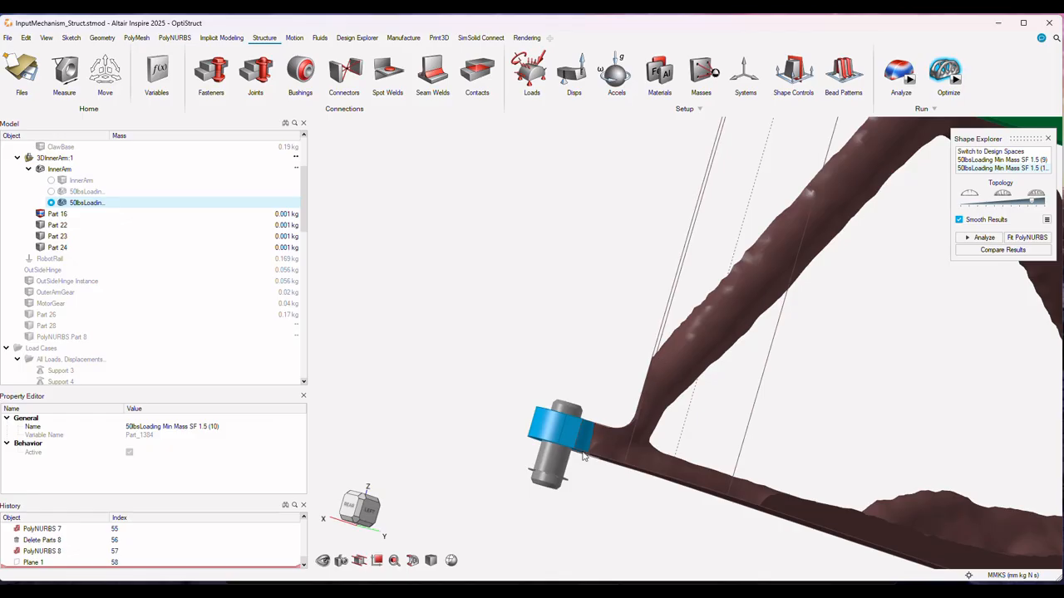
pyautogui.scroll(-3, 585, 453)
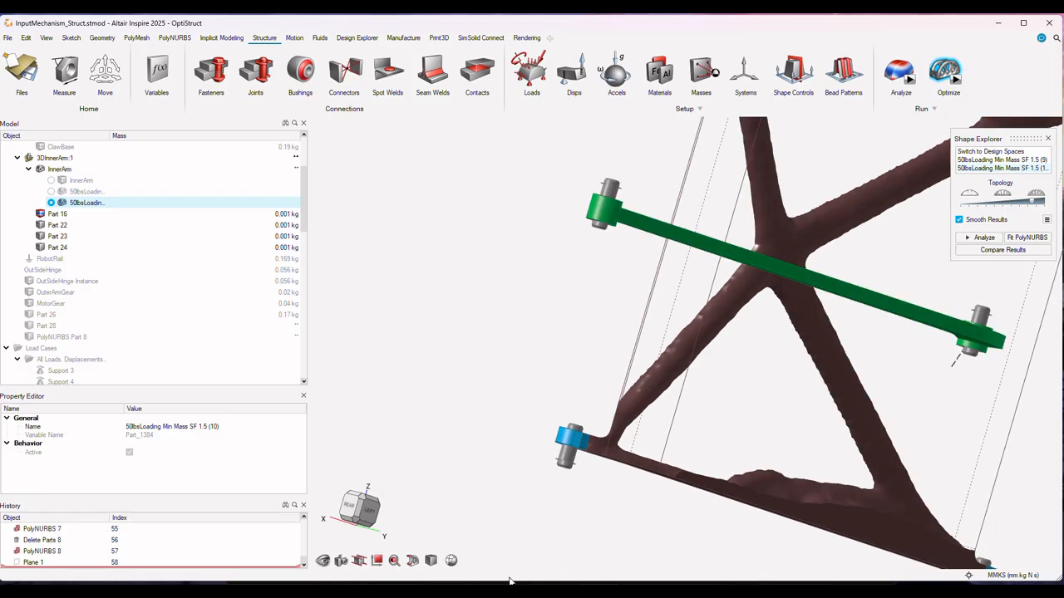
# Compare the optimized InnerArm's profile with the OuterArm and the original design-space outline in side and oblique views.
pyautogui.moveTo(720, 372); pyautogui.dragTo(655, 268, button='right')
pyautogui.moveTo(655, 269); pyautogui.dragTo(643, 271, button='middle')
pyautogui.moveTo(707, 308); pyautogui.dragTo(551, 280, button='right')
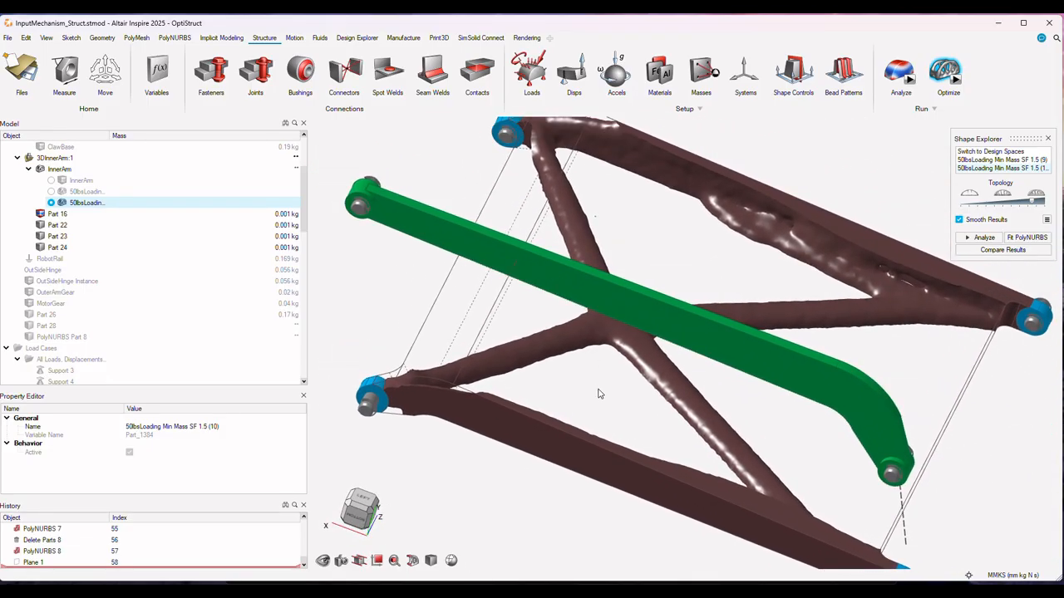
pyautogui.moveTo(598, 394); pyautogui.dragTo(657, 330, button='right')
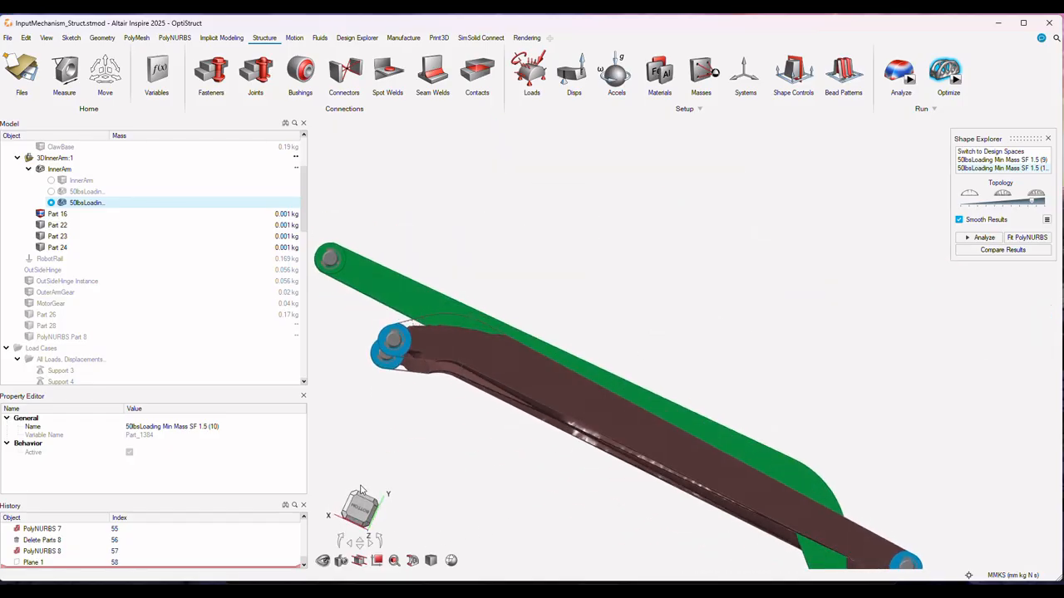
pyautogui.click(362, 514)
pyautogui.scroll(4, 518, 328)
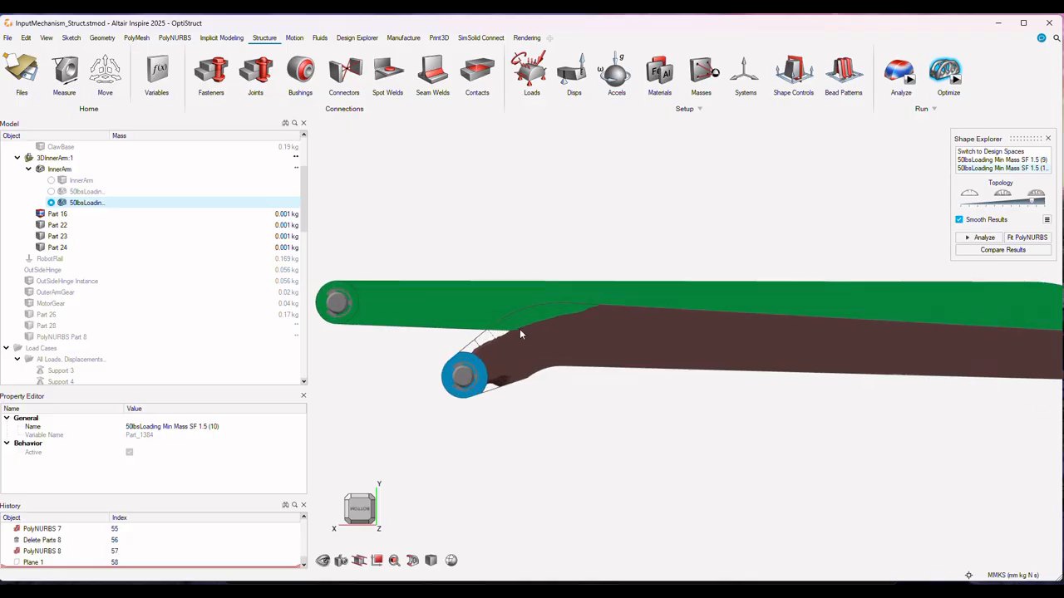
pyautogui.scroll(3, 524, 330)
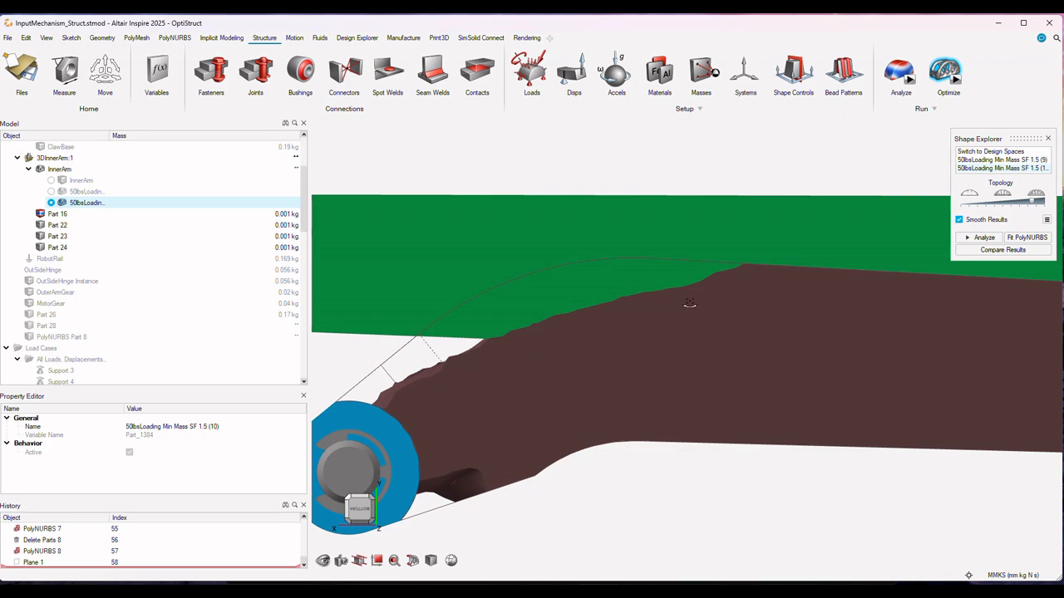
pyautogui.moveTo(686, 304); pyautogui.dragTo(776, 246, button='right')
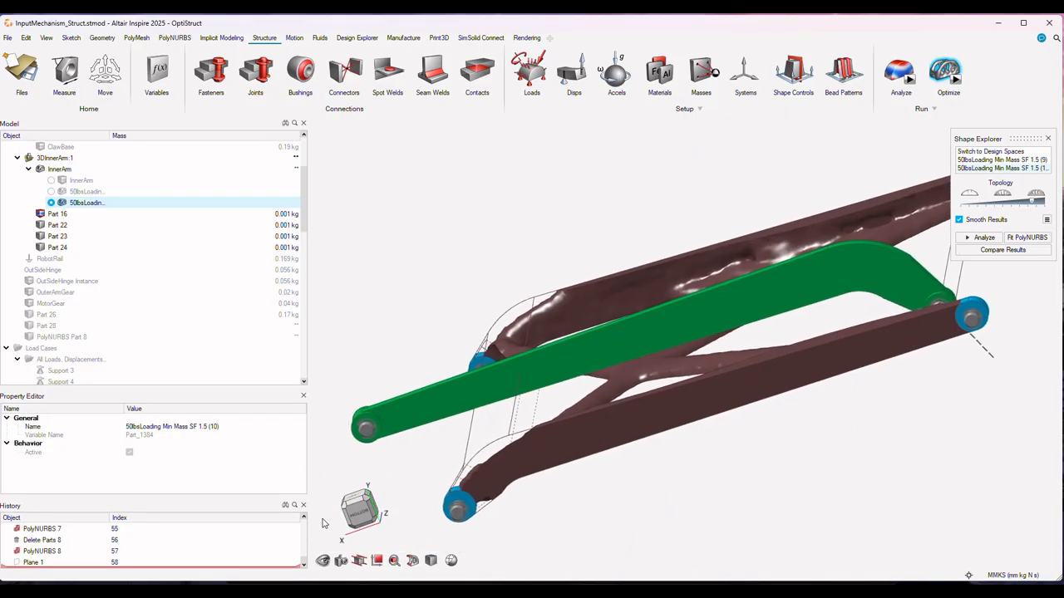
pyautogui.click(363, 515)
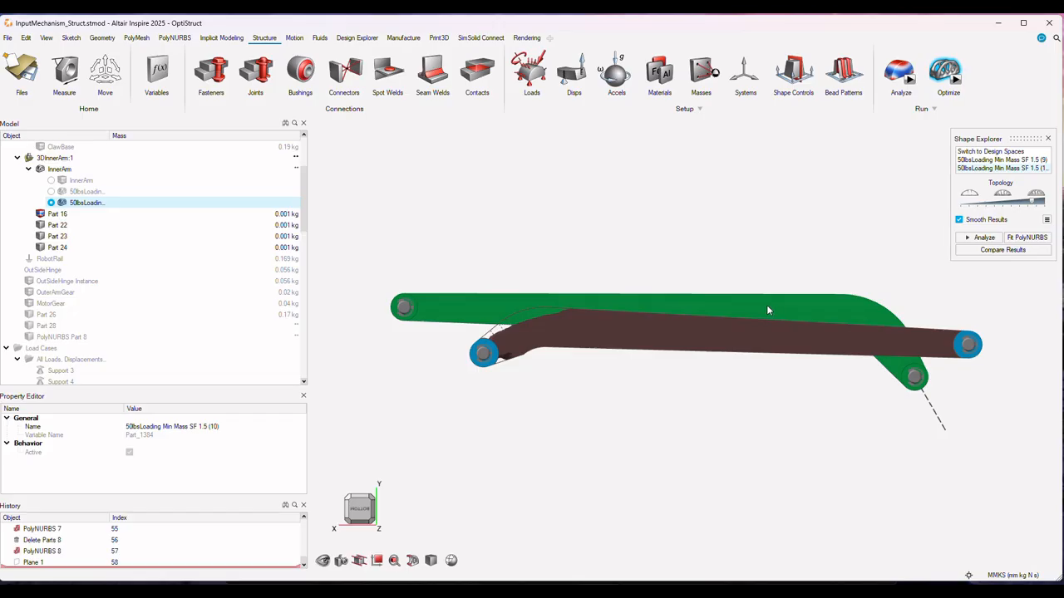
pyautogui.moveTo(768, 310); pyautogui.dragTo(782, 335, button='right')
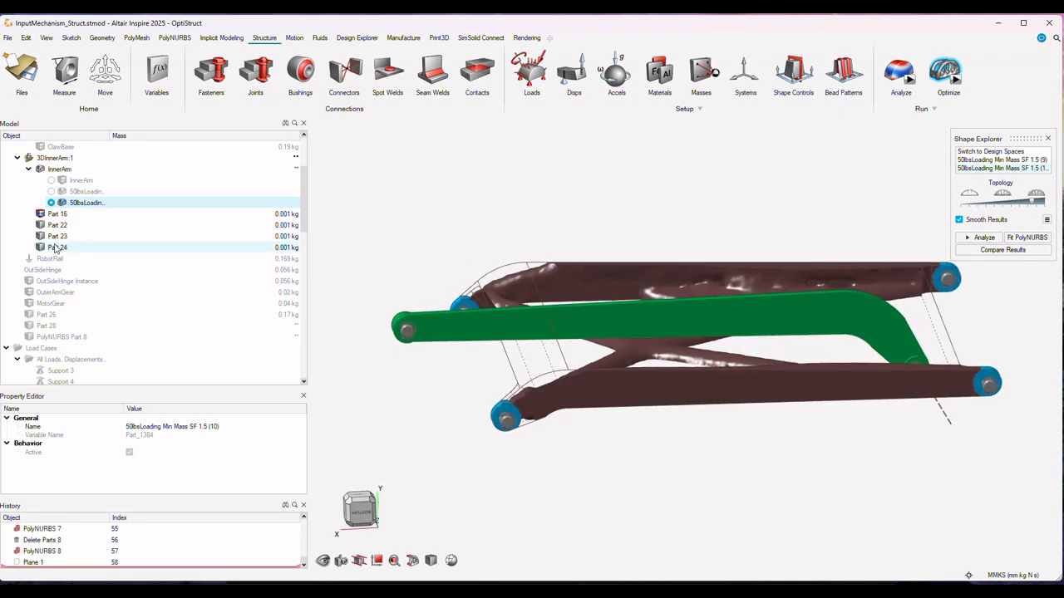
# Hide the InnerArm's optimized shape and show Part 28 in its place.
pyautogui.click(39, 169)
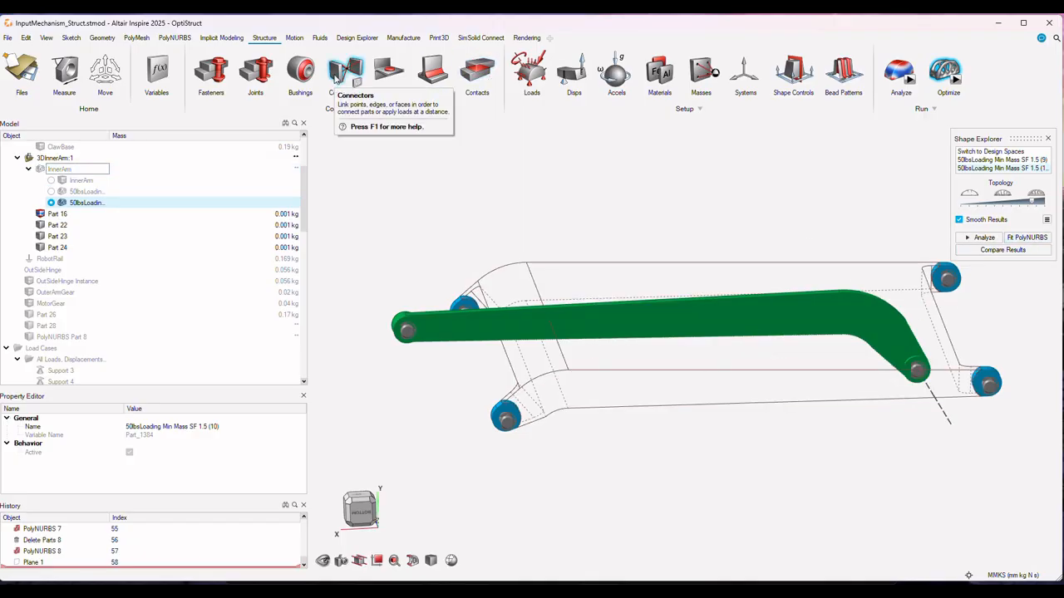
pyautogui.moveTo(413, 298); pyautogui.dragTo(450, 221, button='right')
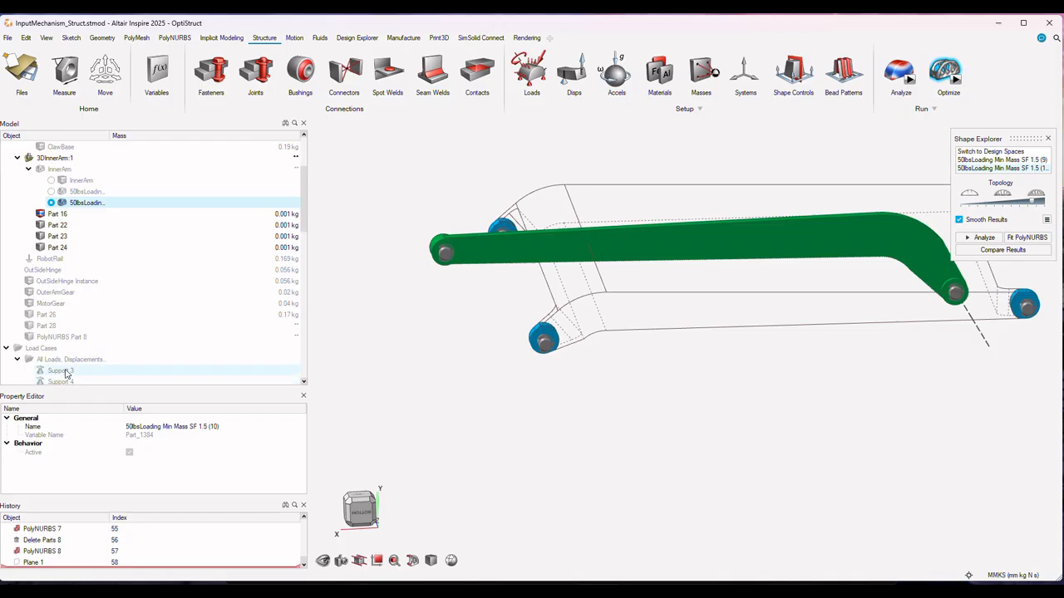
pyautogui.click(39, 329)
pyautogui.moveTo(564, 309); pyautogui.dragTo(582, 251, button='middle')
pyautogui.moveTo(816, 263); pyautogui.dragTo(654, 369, button='right')
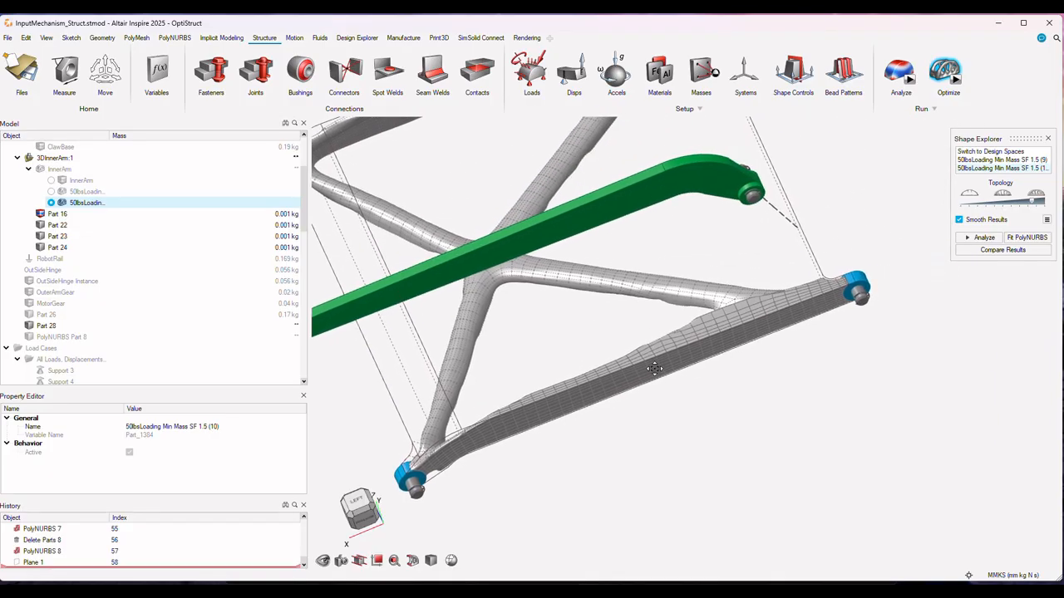
# Examine Part 28's surface along its side rail and its fit around the OuterArm from several angles.
pyautogui.scroll(3, 656, 371)
pyautogui.moveTo(670, 339); pyautogui.dragTo(584, 416, button='middle')
pyautogui.scroll(5, 582, 408)
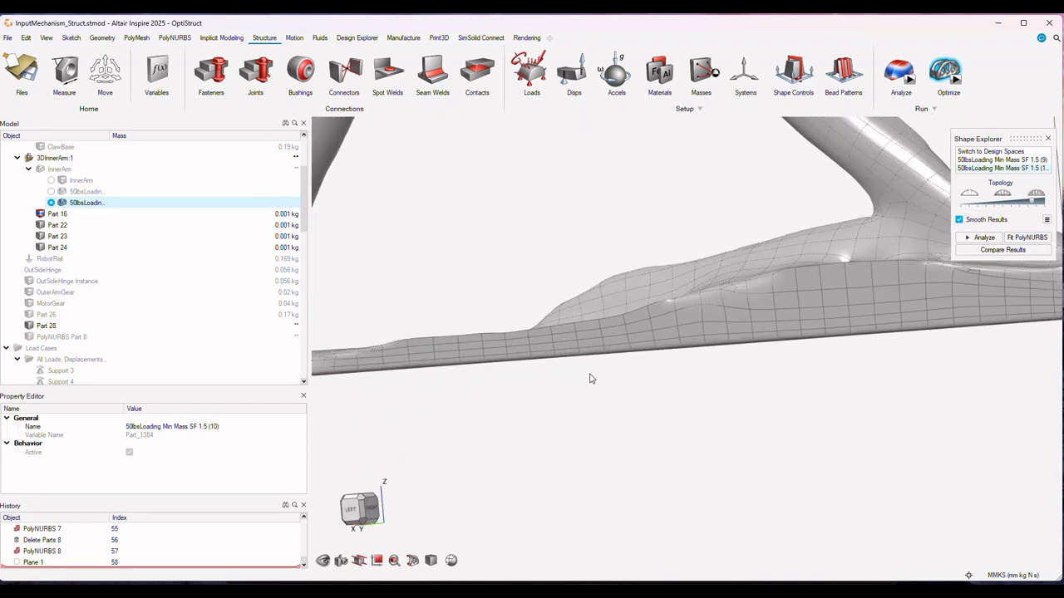
pyautogui.moveTo(617, 342); pyautogui.dragTo(683, 393, button='middle')
pyautogui.scroll(-3, 642, 312)
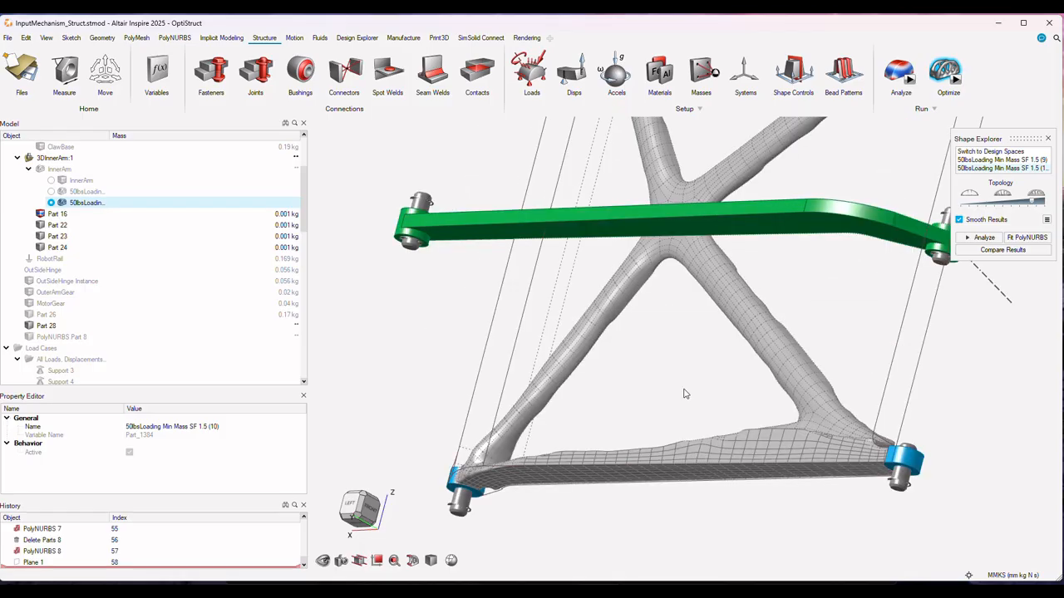
pyautogui.scroll(-3, 683, 388)
pyautogui.moveTo(683, 389)
pyautogui.mouseDown(button='middle')
pyautogui.moveTo(760, 384)
pyautogui.moveTo(786, 358)
pyautogui.mouseUp(button='middle')
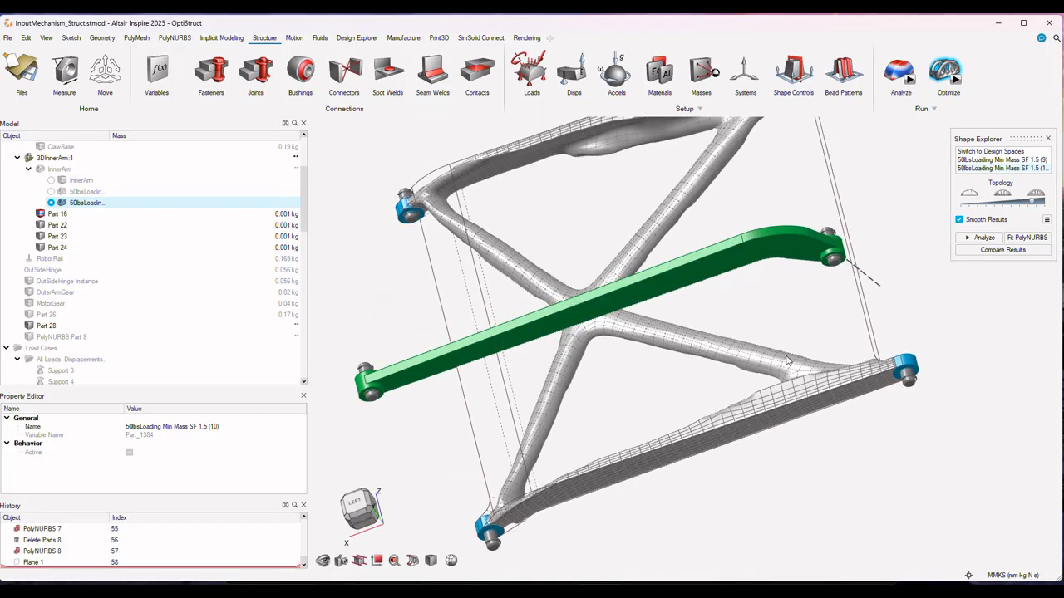
pyautogui.moveTo(715, 343); pyautogui.dragTo(772, 375, button='right')
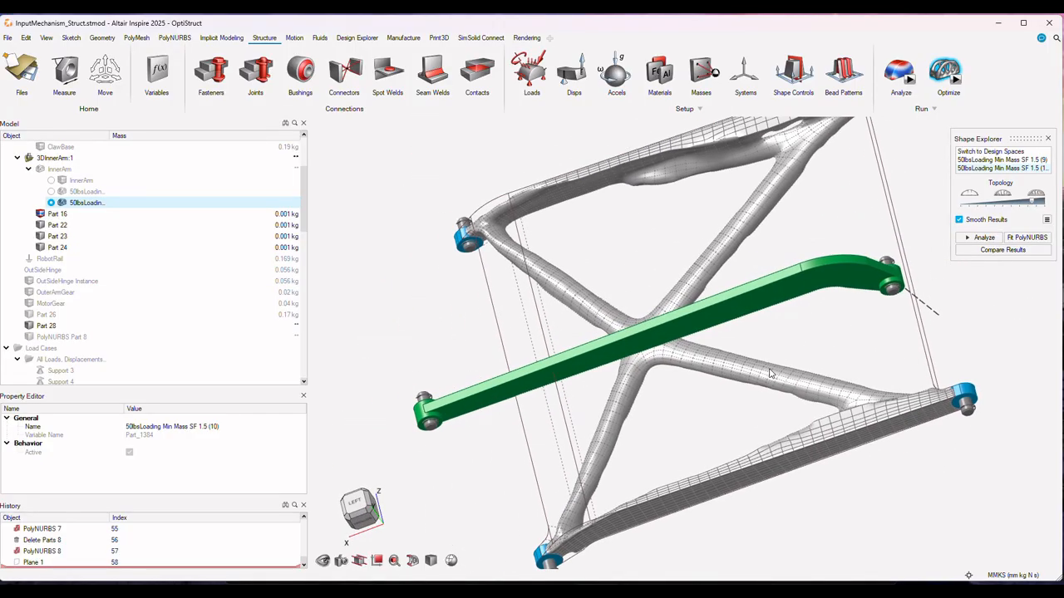
pyautogui.moveTo(669, 410); pyautogui.dragTo(711, 394, button='middle')
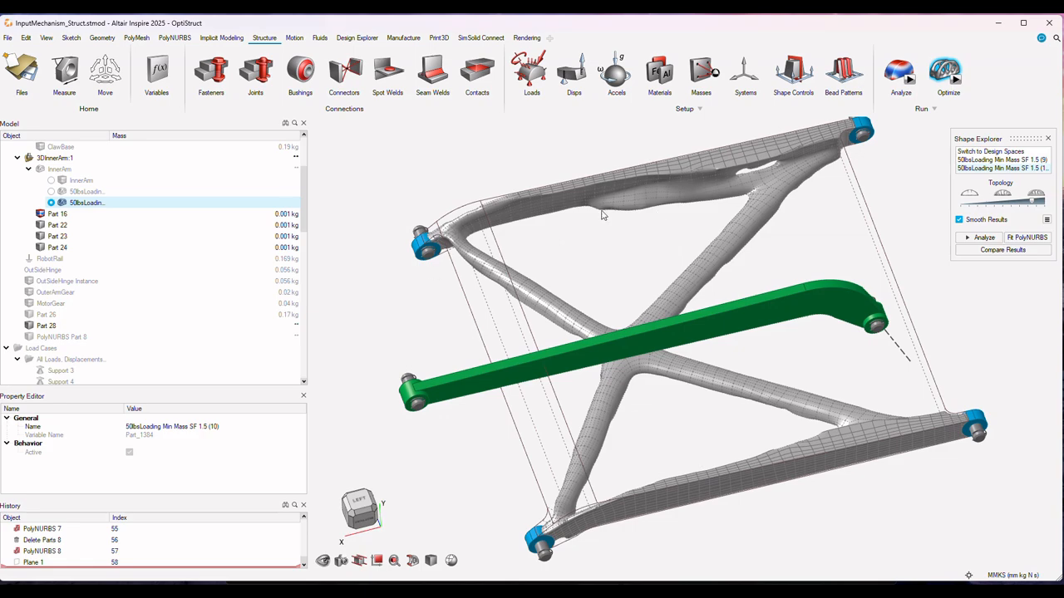
pyautogui.moveTo(592, 223)
pyautogui.mouseDown(button='middle')
pyautogui.moveTo(644, 195)
pyautogui.moveTo(635, 147)
pyautogui.moveTo(609, 193)
pyautogui.moveTo(632, 162)
pyautogui.moveTo(647, 186)
pyautogui.moveTo(590, 179)
pyautogui.moveTo(572, 193)
pyautogui.mouseUp(button='middle')
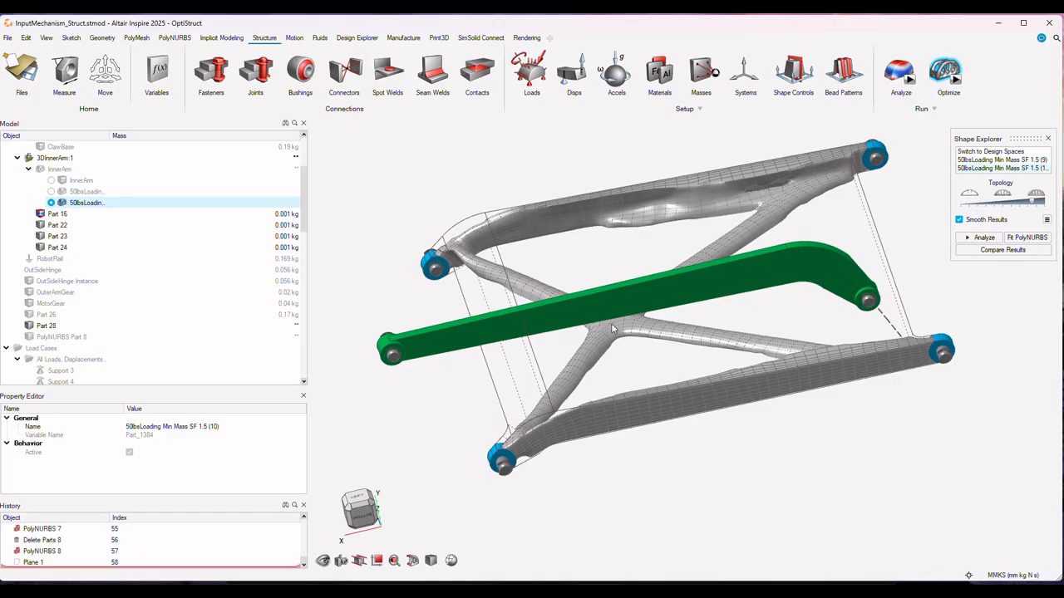
pyautogui.moveTo(610, 330)
pyautogui.mouseDown(button='right')
pyautogui.moveTo(634, 388)
pyautogui.moveTo(616, 346)
pyautogui.mouseUp(button='right')
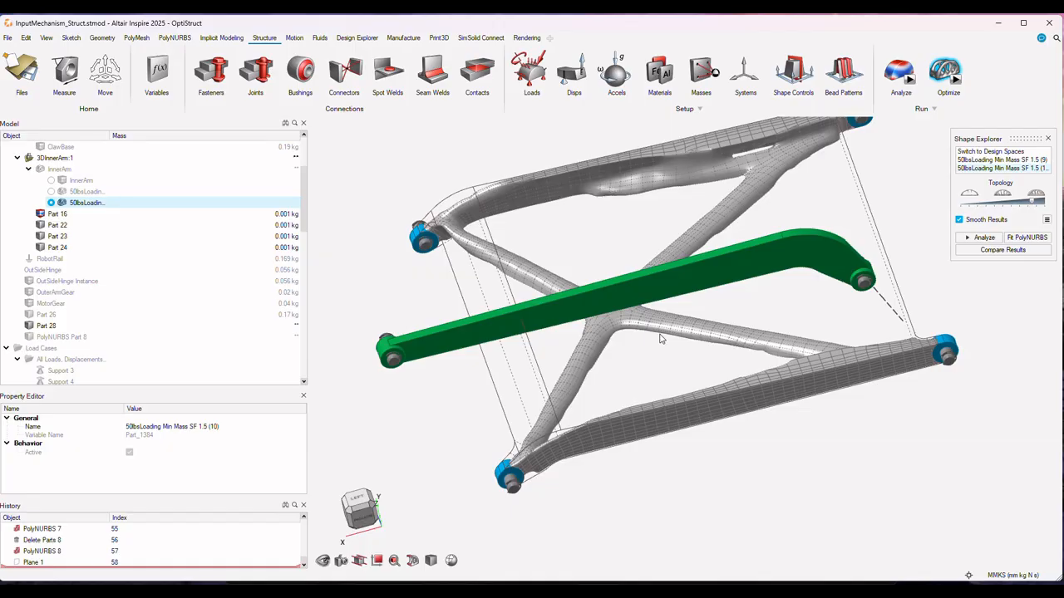
pyautogui.moveTo(695, 306); pyautogui.dragTo(756, 253, button='right')
pyautogui.scroll(2, 751, 258)
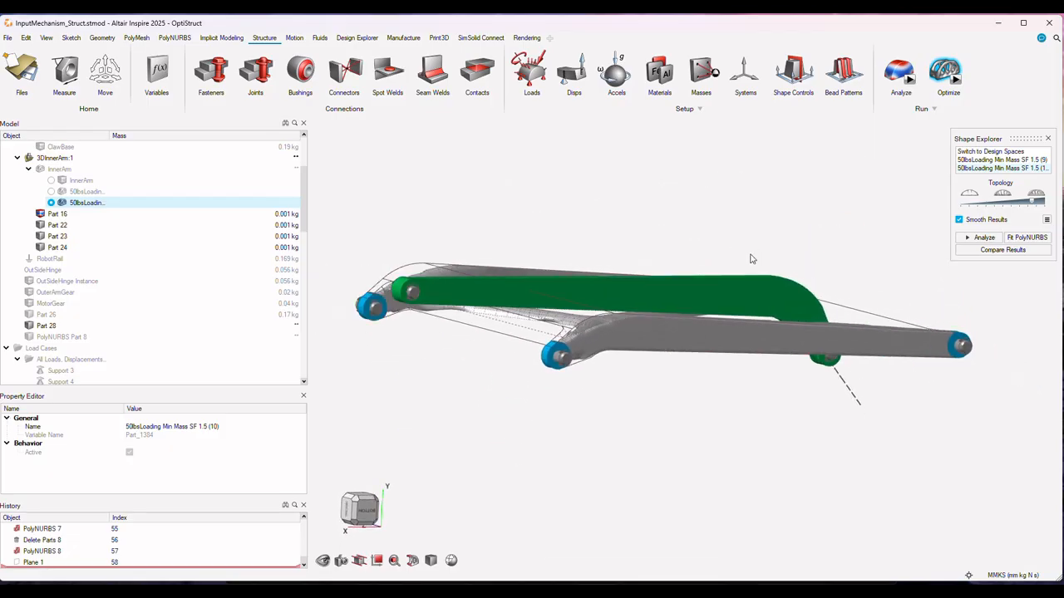
pyautogui.scroll(-2, 751, 258)
pyautogui.moveTo(716, 289); pyautogui.dragTo(731, 327, button='right')
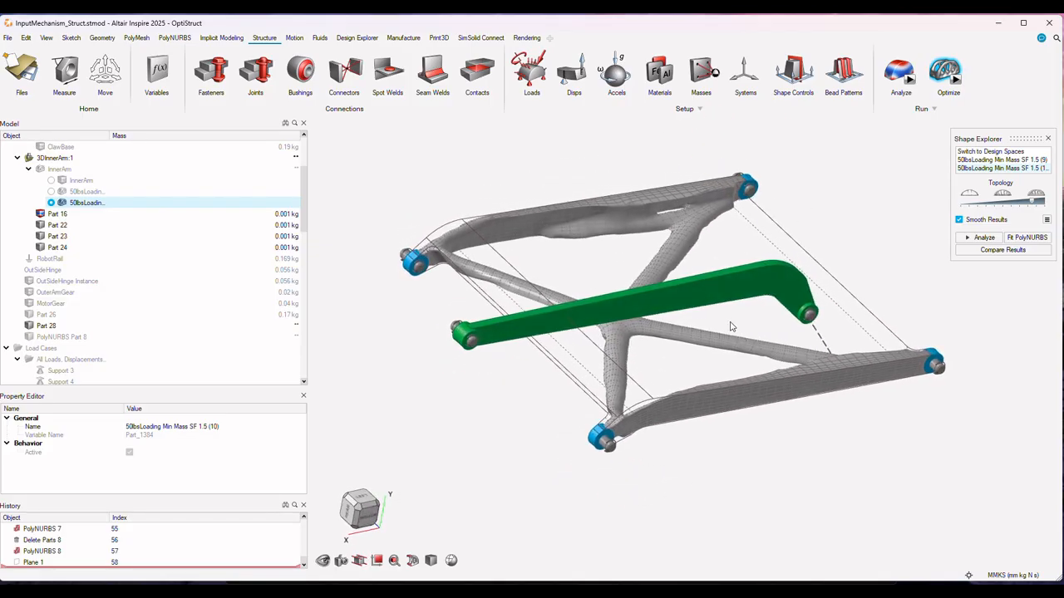